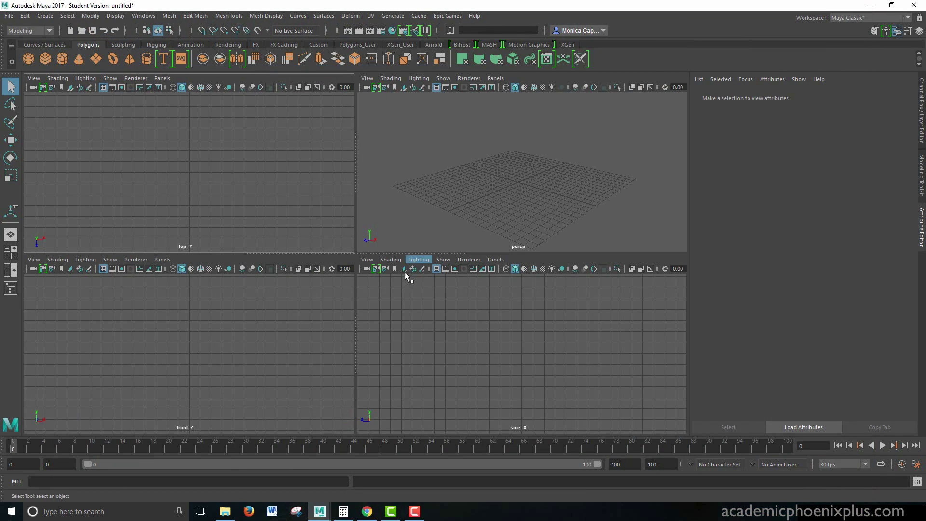
Step: In the front view, start an EP curve at the vertical axis, tracing half of the pot's inner floor and raised rim
{"action": "key", "text": "space"}
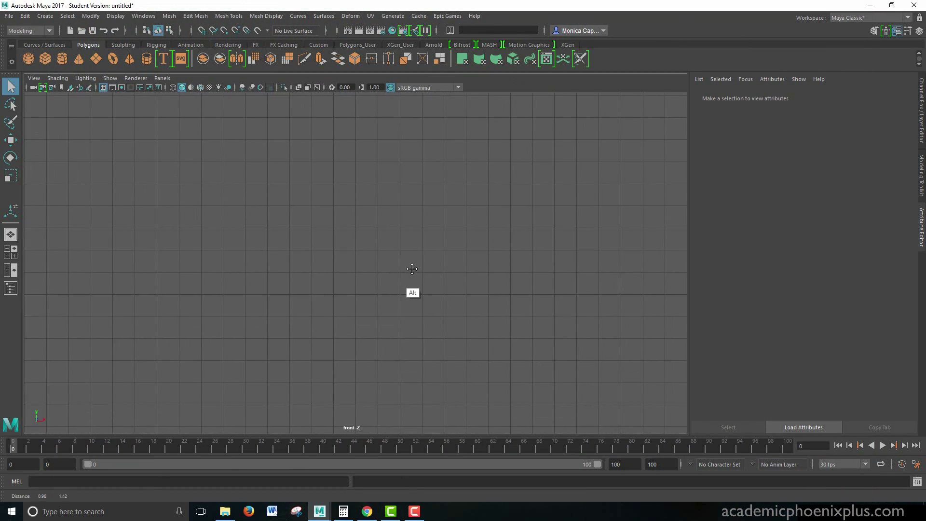
{"action": "left_click", "coordinate": [45, 16]}
{"action": "mouse_move", "coordinate": [108, 90]}
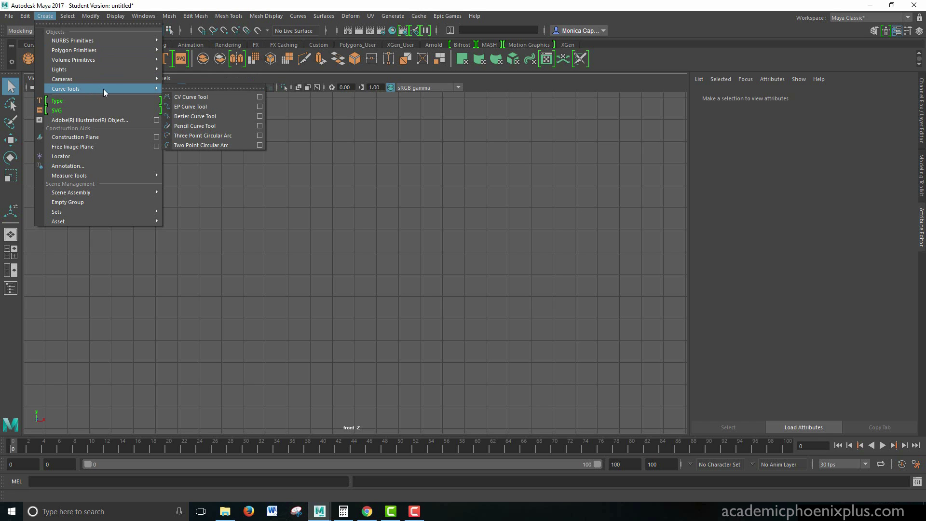
{"action": "left_click", "coordinate": [190, 106]}
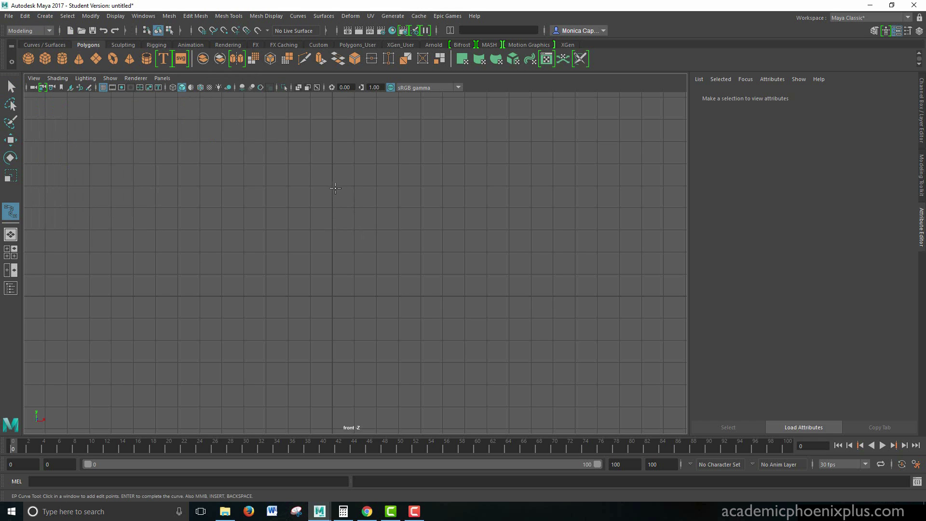
{"action": "left_click", "coordinate": [390, 199]}
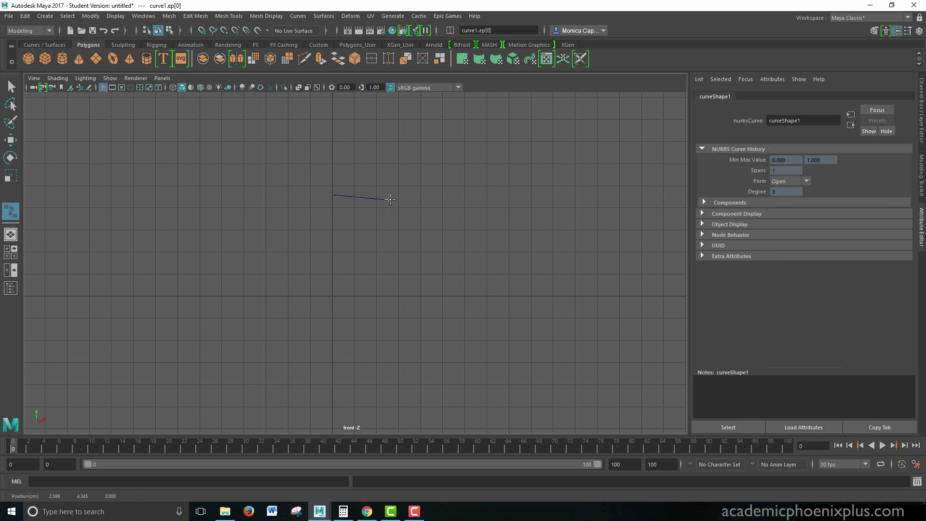
{"action": "left_click", "coordinate": [397, 193]}
{"action": "left_click", "coordinate": [408, 170]}
{"action": "left_click", "coordinate": [420, 169]}
{"action": "left_click", "coordinate": [430, 169]}
{"action": "left_click", "coordinate": [421, 194]}
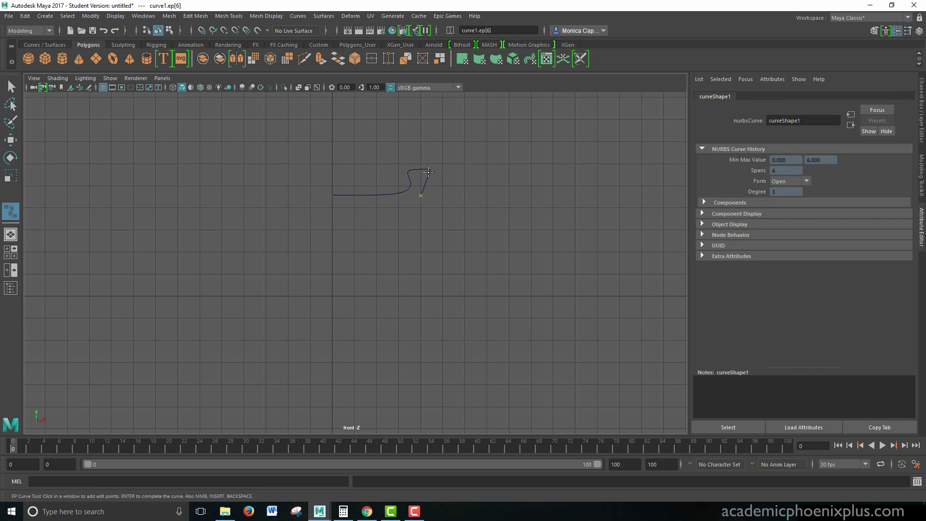
Step: Continue the EP curve down through the neck, round belly and foot back to the vertical axis, and complete the profile
{"action": "left_click", "coordinate": [410, 209]}
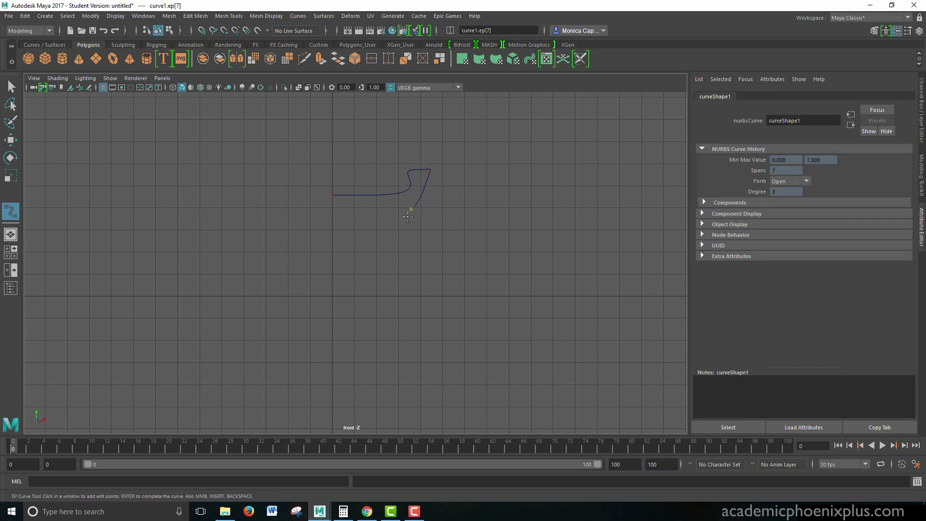
{"action": "left_click", "coordinate": [434, 268]}
{"action": "left_click", "coordinate": [443, 288]}
{"action": "left_click", "coordinate": [434, 303]}
{"action": "left_click", "coordinate": [414, 318]}
{"action": "left_click", "coordinate": [380, 343]}
{"action": "left_click", "coordinate": [386, 353]}
{"action": "left_click", "coordinate": [382, 358]}
{"action": "key", "text": "Return"}
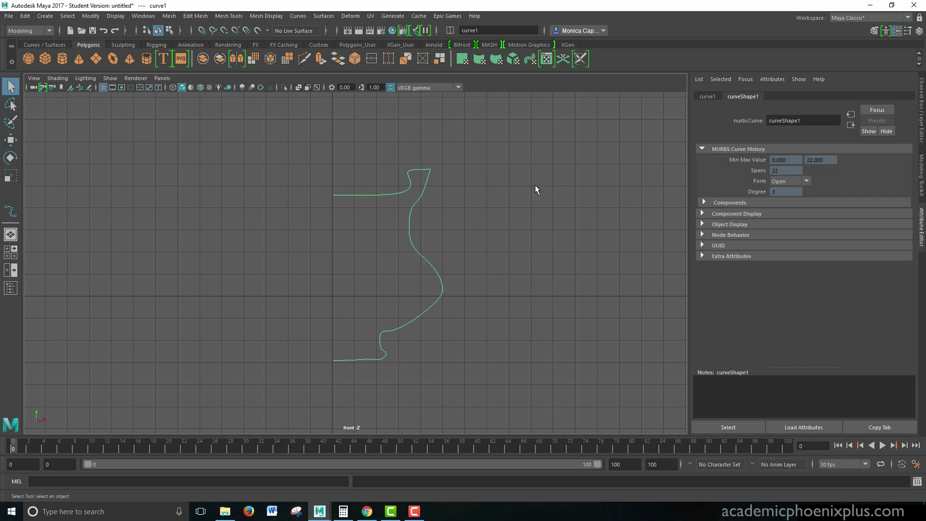
Step: Edit the profile curve's control vertices and reposition those at the rim to round off its pointed outer lip
{"action": "right_click_drag", "start_coordinate": [425, 187], "coordinate": [392, 180]}
{"action": "left_click", "coordinate": [433, 169]}
{"action": "key", "text": "w"}
{"action": "mouse_move", "coordinate": [431, 169]}
{"action": "left_mouse_down"}
{"action": "mouse_move", "coordinate": [424, 163]}
{"action": "mouse_move", "coordinate": [429, 178]}
{"action": "left_mouse_up"}
{"action": "left_click", "coordinate": [437, 186]}
{"action": "left_click", "coordinate": [431, 166]}
Step: Adjust the control vertices at the profile's neck and at the outer edge of its foot
{"action": "left_click", "coordinate": [409, 204]}
{"action": "left_click", "coordinate": [406, 244]}
{"action": "left_click", "coordinate": [409, 239]}
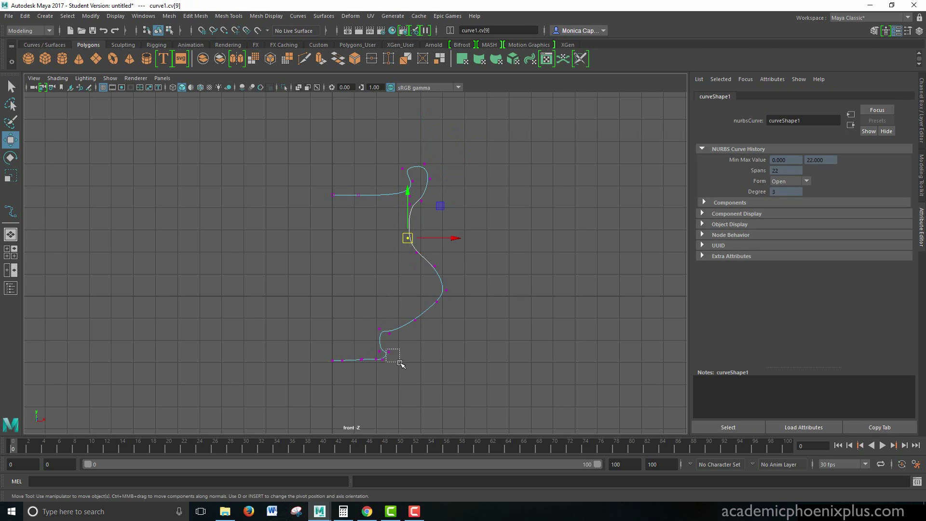
{"action": "left_click", "coordinate": [388, 351]}
{"action": "mouse_move", "coordinate": [390, 352]}
{"action": "left_mouse_down"}
{"action": "mouse_move", "coordinate": [404, 358]}
{"action": "mouse_move", "coordinate": [386, 356]}
{"action": "left_mouse_up"}
Step: Reshape the profile's belly into a fuller curve by moving its control vertices, and return to object selection
{"action": "left_click", "coordinate": [469, 321]}
{"action": "left_click_drag", "start_coordinate": [409, 305], "coordinate": [442, 327]}
{"action": "left_click", "coordinate": [436, 307]}
{"action": "left_click", "coordinate": [415, 252]}
{"action": "left_click", "coordinate": [416, 251]}
{"action": "left_click_drag", "start_coordinate": [417, 251], "coordinate": [441, 262]}
{"action": "right_click_drag", "start_coordinate": [419, 242], "coordinate": [469, 226]}
Step: Revolve the profile curve into a pot surface in the perspective view
{"action": "key", "text": "space"}
{"action": "key", "text": "space"}
{"action": "left_click_drag", "start_coordinate": [566, 209], "coordinate": [475, 265], "text": "alt"}
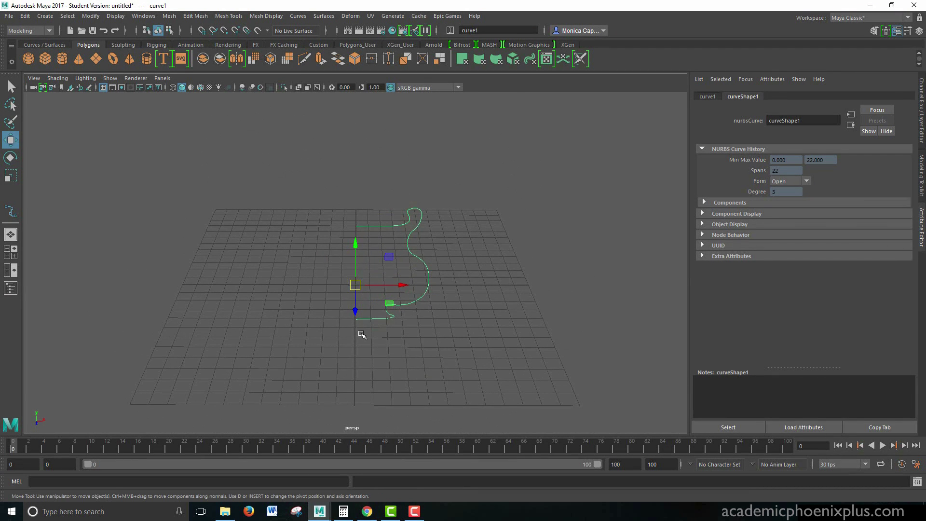
{"action": "left_click_drag", "start_coordinate": [356, 336], "coordinate": [379, 267], "text": "alt"}
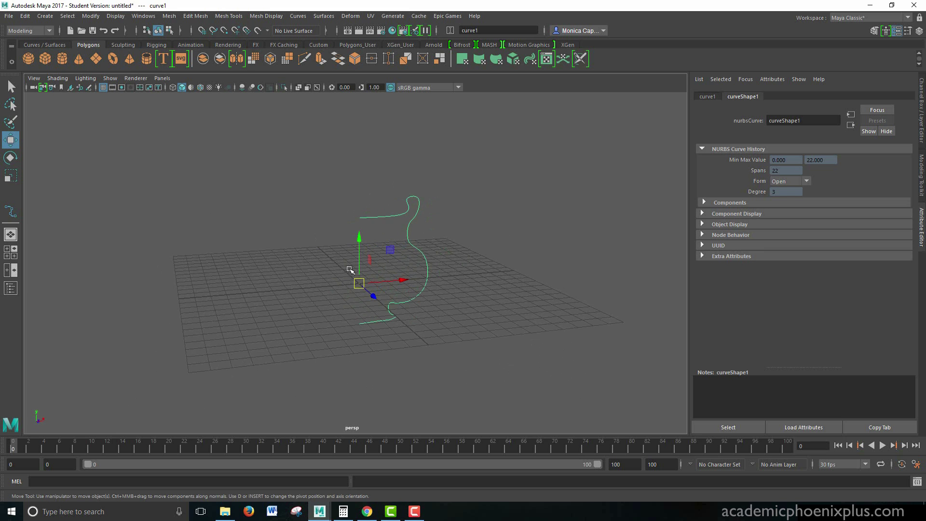
{"action": "left_click", "coordinate": [55, 46]}
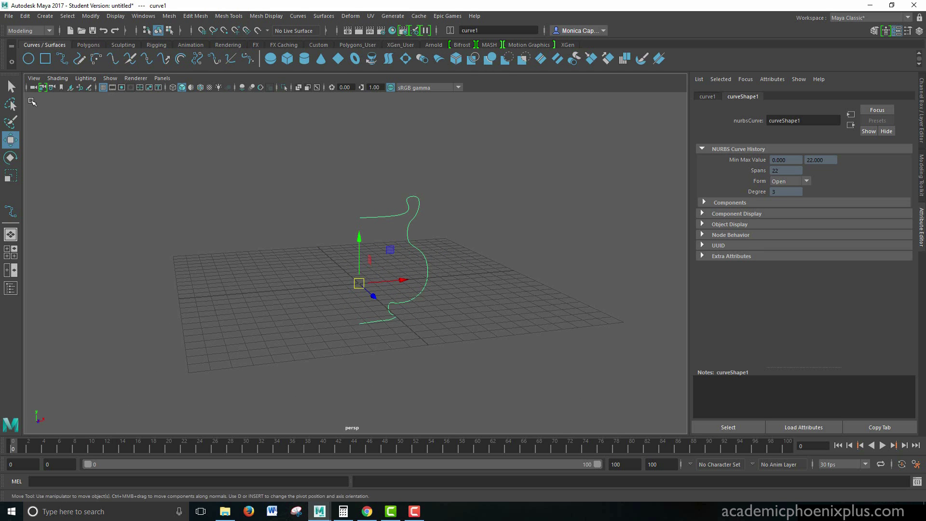
{"action": "left_click", "coordinate": [371, 58]}
{"action": "left_click_drag", "start_coordinate": [468, 235], "coordinate": [388, 241], "text": "alt"}
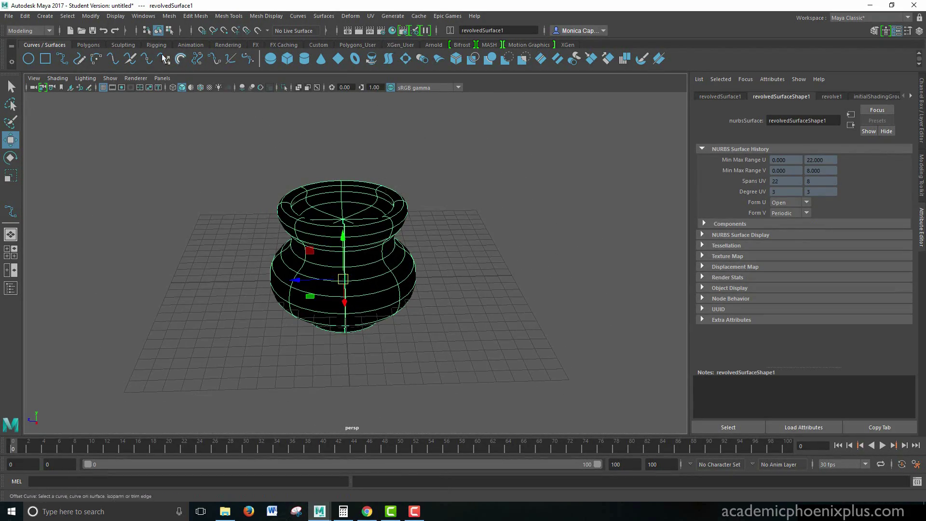
Step: Convert the revolved NURBS surface to polygons using the Control points tessellation method
{"action": "left_click", "coordinate": [91, 16]}
{"action": "mouse_move", "coordinate": [156, 251]}
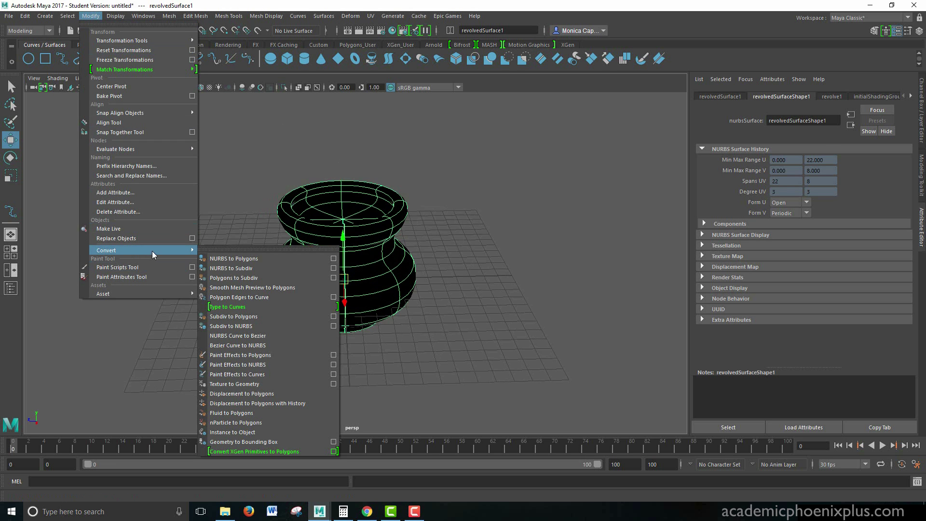
{"action": "left_click", "coordinate": [333, 258]}
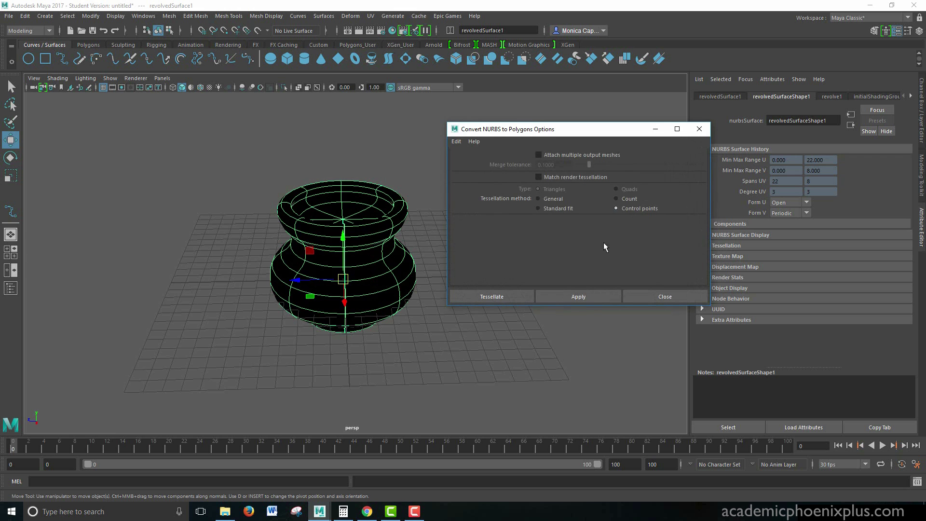
{"action": "left_click", "coordinate": [499, 297]}
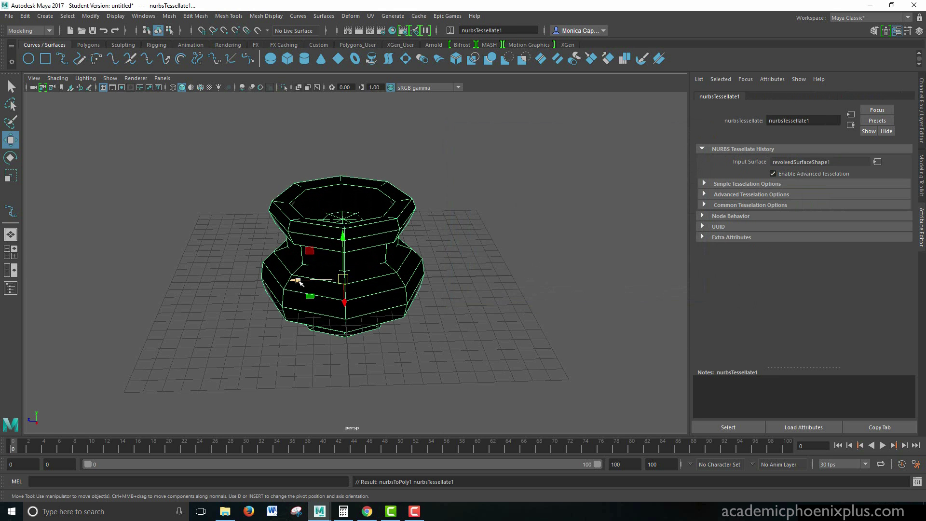
Step: Move the polygon pot sideways so it stands beside the original revolved surface
{"action": "left_click_drag", "start_coordinate": [297, 280], "coordinate": [527, 304]}
{"action": "left_click_drag", "start_coordinate": [485, 335], "coordinate": [458, 332], "text": "alt"}
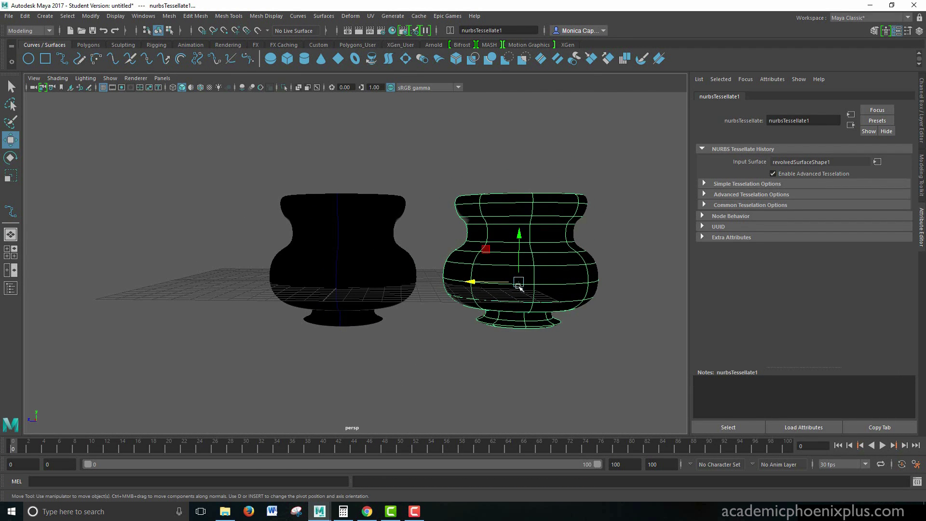
{"action": "left_click", "coordinate": [338, 280]}
{"action": "left_click_drag", "start_coordinate": [311, 309], "coordinate": [386, 289], "text": "alt"}
{"action": "left_click_drag", "start_coordinate": [421, 256], "coordinate": [424, 275], "text": "alt"}
Step: Reverse the normals of the polygon pot
{"action": "left_click", "coordinate": [519, 299]}
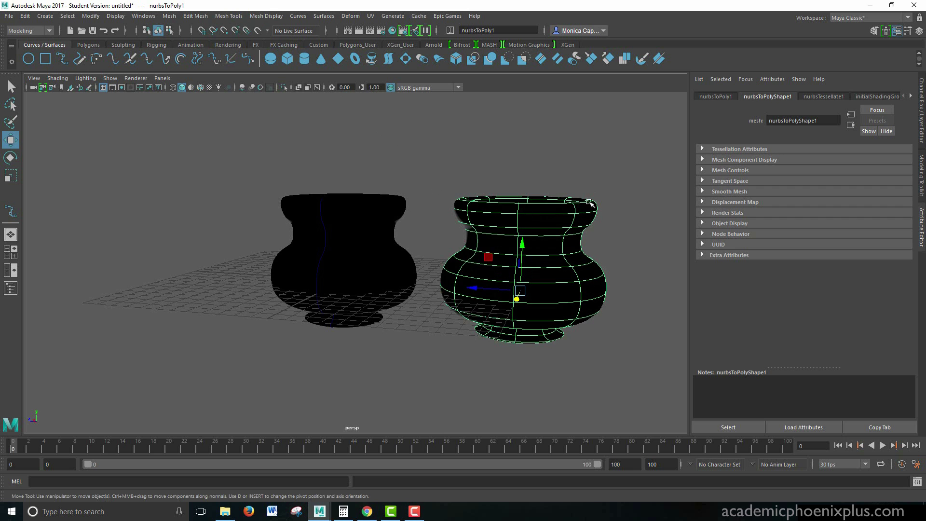
{"action": "left_click", "coordinate": [266, 16]}
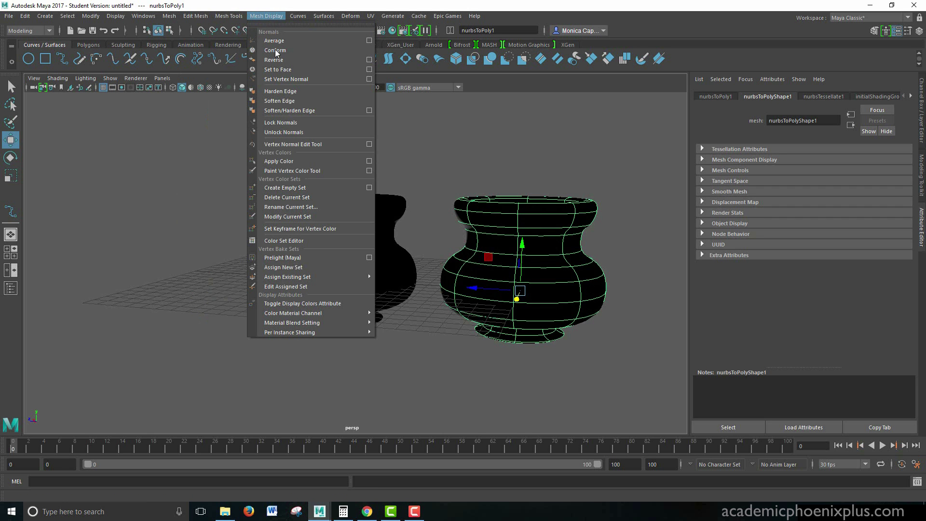
{"action": "left_click", "coordinate": [280, 40]}
Step: Hide the original revolved NURBS surface, leaving the profile curve and the polygon pot
{"action": "left_click", "coordinate": [519, 368]}
{"action": "left_click_drag", "start_coordinate": [518, 367], "coordinate": [401, 262], "text": "alt"}
{"action": "left_click", "coordinate": [401, 262]}
{"action": "key", "text": "ctrl+h"}
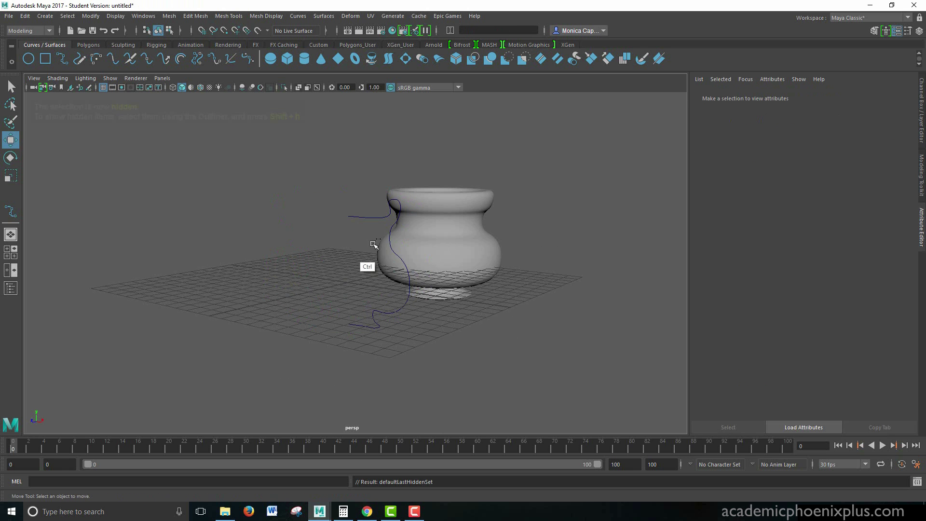
Step: Move the profile curve's control vertices along the neck and belly to give the linked polygon pot a smoothly flared, pear-shaped body
{"action": "left_click", "coordinate": [391, 246]}
{"action": "scroll", "coordinate": [413, 283], "scroll_direction": "up", "scroll_amount": 3}
{"action": "right_click_drag", "start_coordinate": [314, 194], "coordinate": [274, 194]}
{"action": "left_click", "coordinate": [328, 246]}
{"action": "left_click_drag", "start_coordinate": [325, 248], "coordinate": [421, 271]}
{"action": "left_click", "coordinate": [344, 261]}
{"action": "left_click", "coordinate": [357, 234]}
{"action": "left_click_drag", "start_coordinate": [398, 255], "coordinate": [385, 243]}
{"action": "left_click_drag", "start_coordinate": [376, 204], "coordinate": [377, 170]}
{"action": "middle_click_drag", "start_coordinate": [381, 165], "coordinate": [386, 166]}
{"action": "left_click", "coordinate": [459, 154]}
{"action": "left_click_drag", "start_coordinate": [459, 153], "coordinate": [285, 373], "text": "alt"}
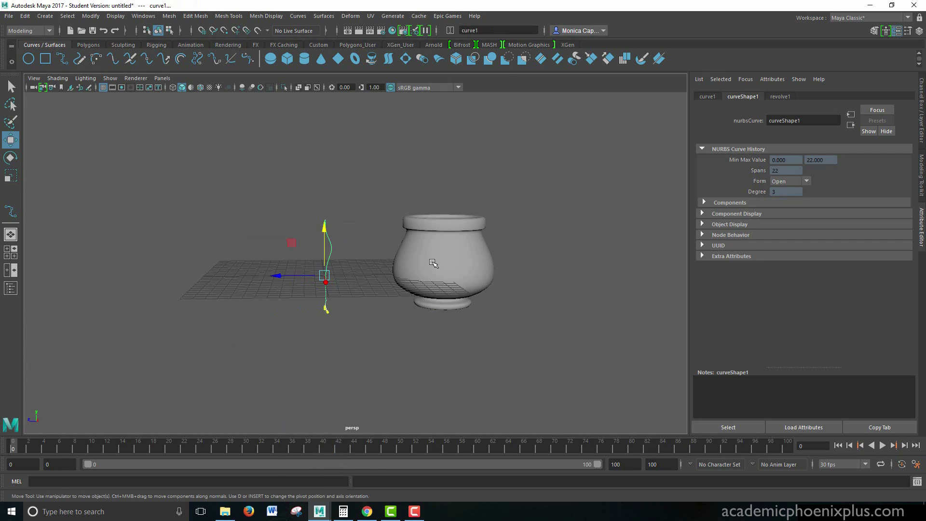
Step: Delete the construction history of the polygon pot
{"action": "left_click", "coordinate": [380, 285]}
{"action": "left_click_drag", "start_coordinate": [372, 285], "coordinate": [342, 300], "text": "alt"}
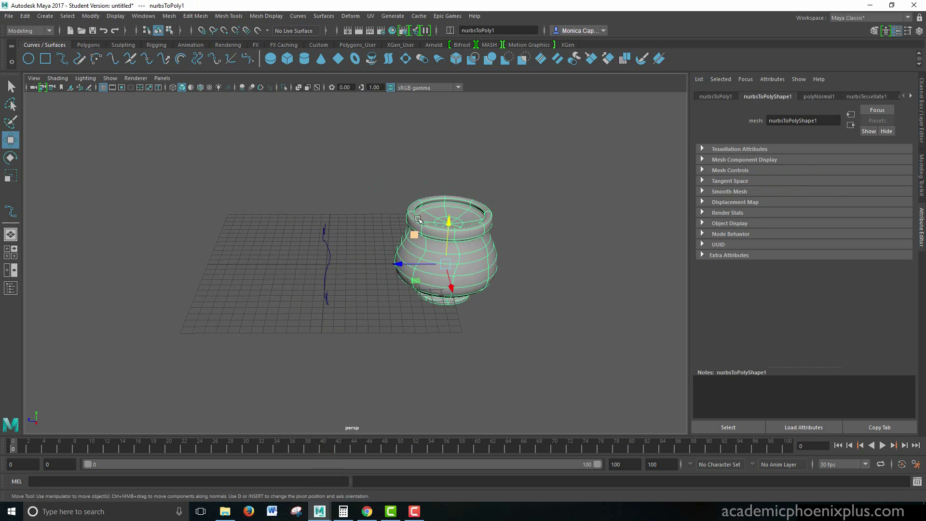
{"action": "left_click", "coordinate": [24, 16]}
{"action": "mouse_move", "coordinate": [121, 129]}
{"action": "left_click", "coordinate": [169, 137]}
Step: Test whether moving part of the profile curve still affects the polygon pot, and undo the move
{"action": "right_click_drag", "start_coordinate": [322, 243], "coordinate": [282, 245]}
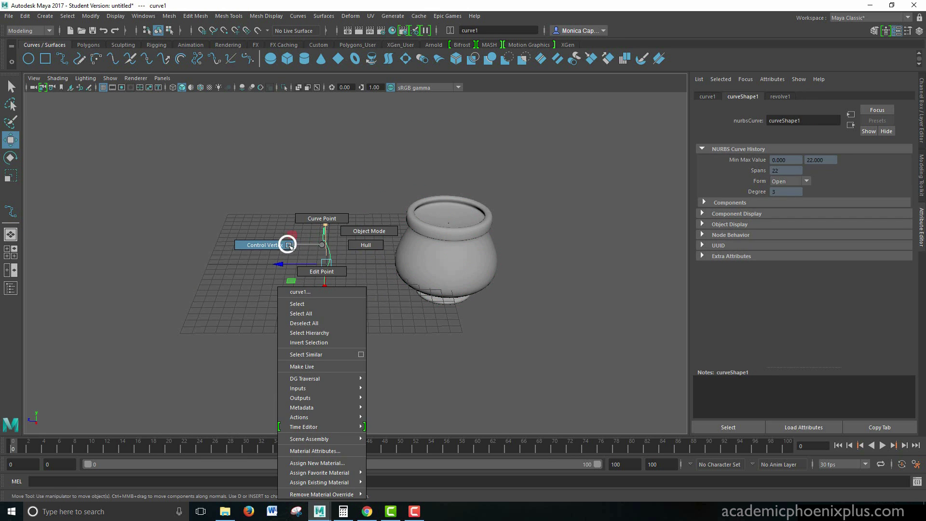
{"action": "left_click_drag", "start_coordinate": [290, 251], "coordinate": [333, 255], "text": "alt"}
{"action": "left_click_drag", "start_coordinate": [342, 250], "coordinate": [381, 275]}
{"action": "key", "text": "ctrl+z"}
Step: Hide the profile curve
{"action": "left_click", "coordinate": [411, 289]}
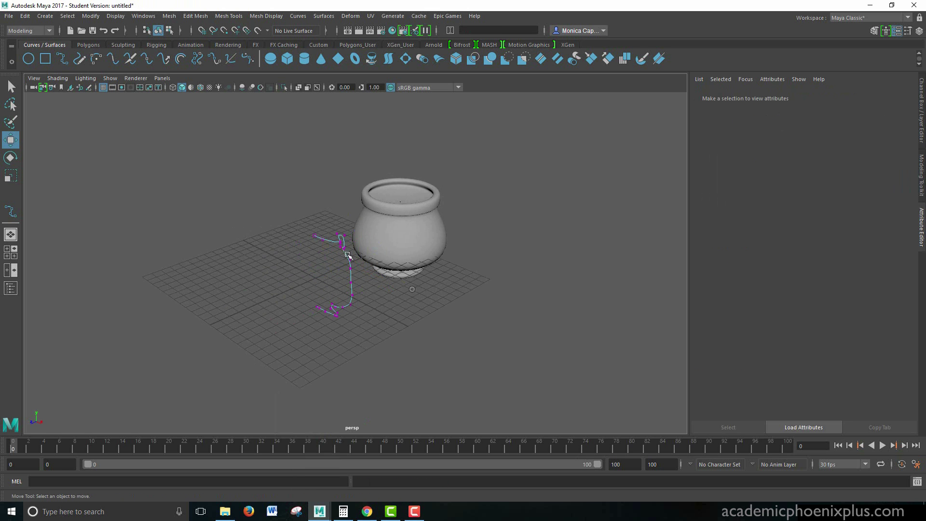
{"action": "left_click", "coordinate": [339, 237]}
{"action": "key", "text": "ctrl+h"}
Step: Move the polygon pot onto the middle of the grid, at about Translate Y 3.2 and Translate Z -0.45
{"action": "left_click", "coordinate": [391, 241]}
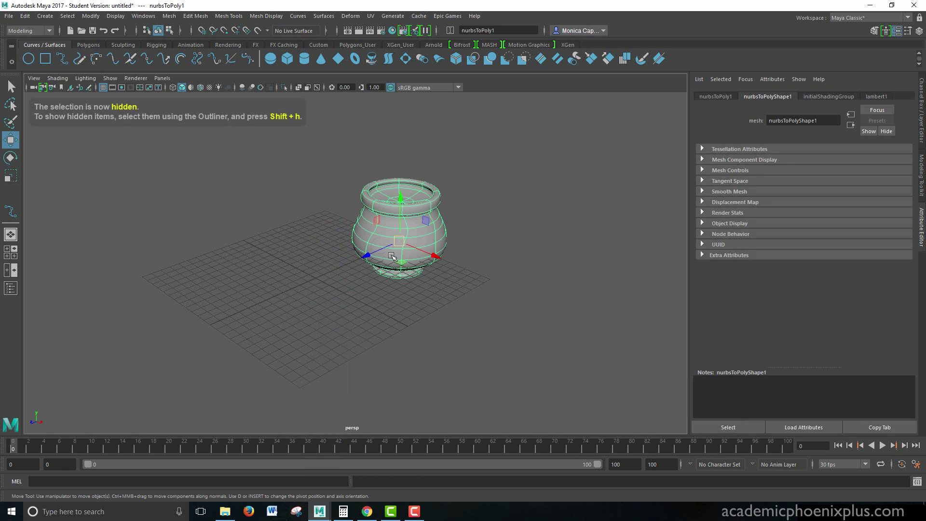
{"action": "left_click_drag", "start_coordinate": [362, 263], "coordinate": [275, 283]}
{"action": "left_click_drag", "start_coordinate": [329, 231], "coordinate": [364, 226]}
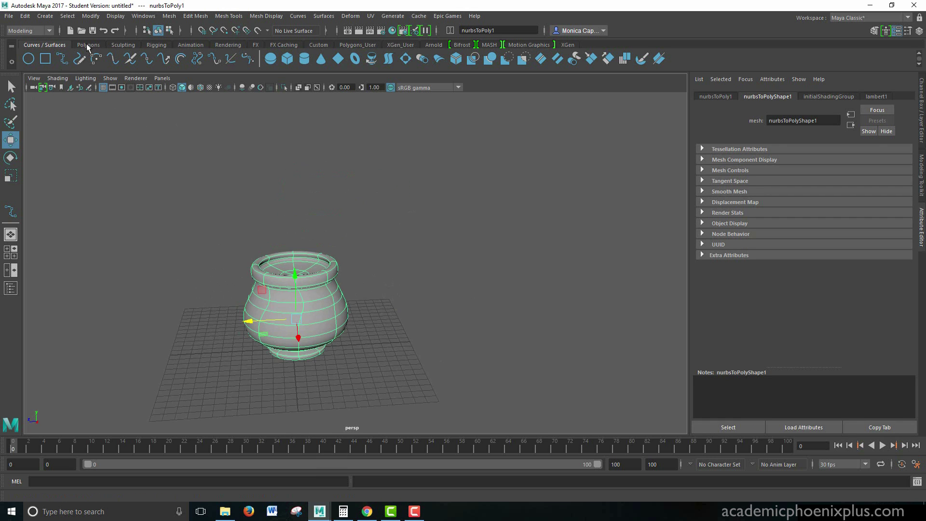
Step: Create a polygon cylinder scaled to about 0.25 in X and Z and 3.78 in Y, and stand it in the pot's mouth
{"action": "left_click", "coordinate": [88, 44]}
{"action": "left_click", "coordinate": [63, 58]}
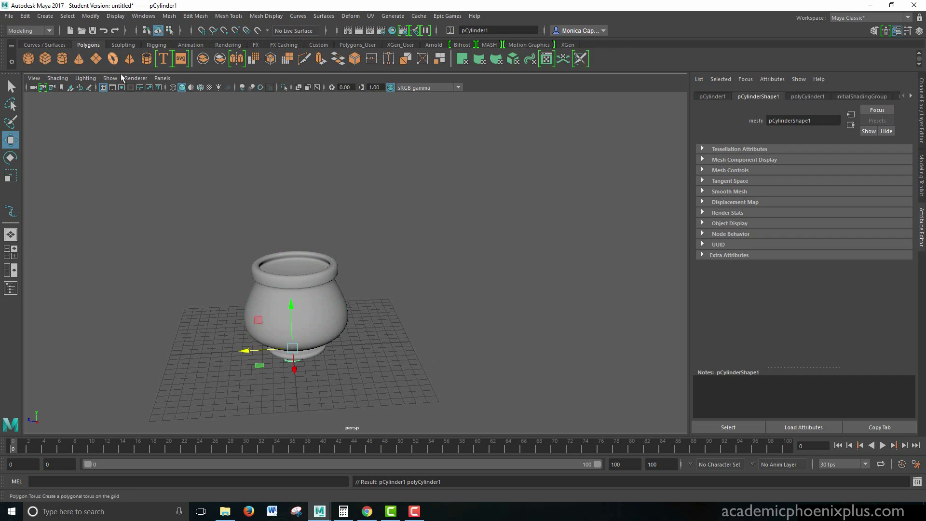
{"action": "key", "text": "r"}
{"action": "left_click_drag", "start_coordinate": [292, 307], "coordinate": [293, 346], "text": "ctrl"}
{"action": "left_click_drag", "start_coordinate": [288, 205], "coordinate": [304, 92]}
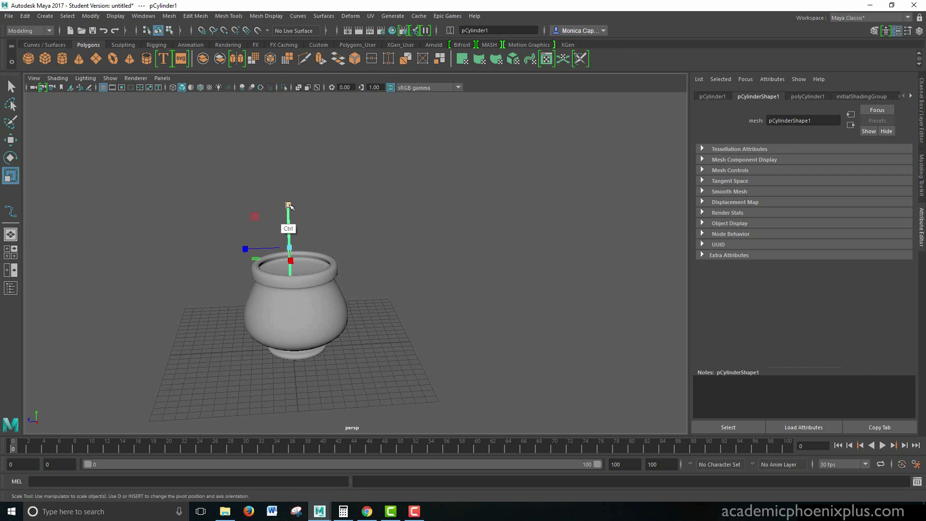
{"action": "mouse_move", "coordinate": [289, 206]}
{"action": "left_mouse_down"}
{"action": "mouse_move", "coordinate": [302, 217]}
{"action": "mouse_move", "coordinate": [289, 207]}
{"action": "left_mouse_up"}
{"action": "key", "text": "w"}
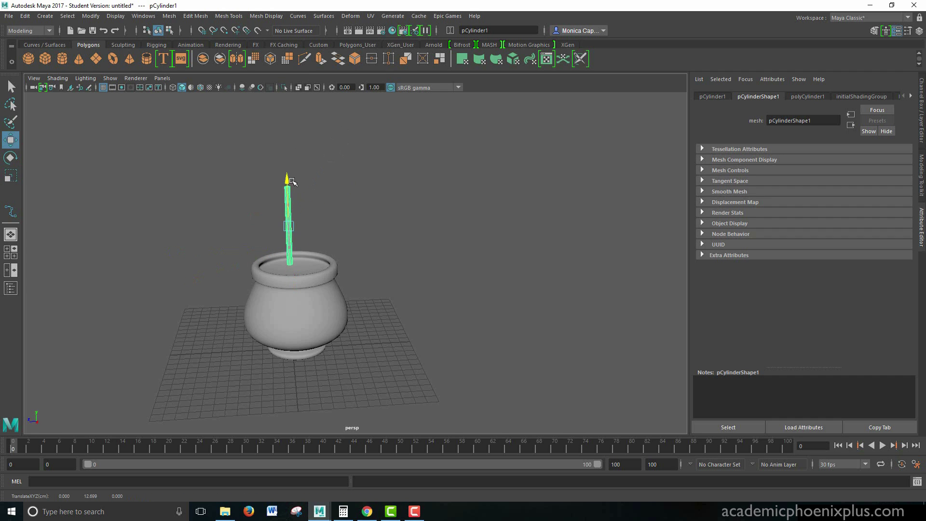
{"action": "mouse_move", "coordinate": [250, 249]}
{"action": "left_mouse_down"}
{"action": "mouse_move", "coordinate": [260, 250]}
{"action": "mouse_move", "coordinate": [245, 252]}
{"action": "left_mouse_up"}
Step: Set the cylinder's Subdivisions Height to 12
{"action": "left_click", "coordinate": [920, 129]}
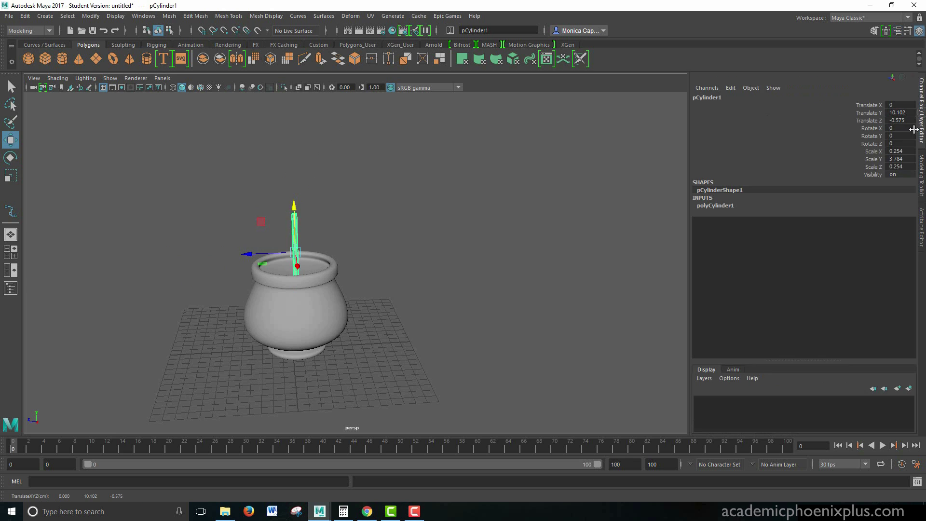
{"action": "left_click", "coordinate": [728, 206]}
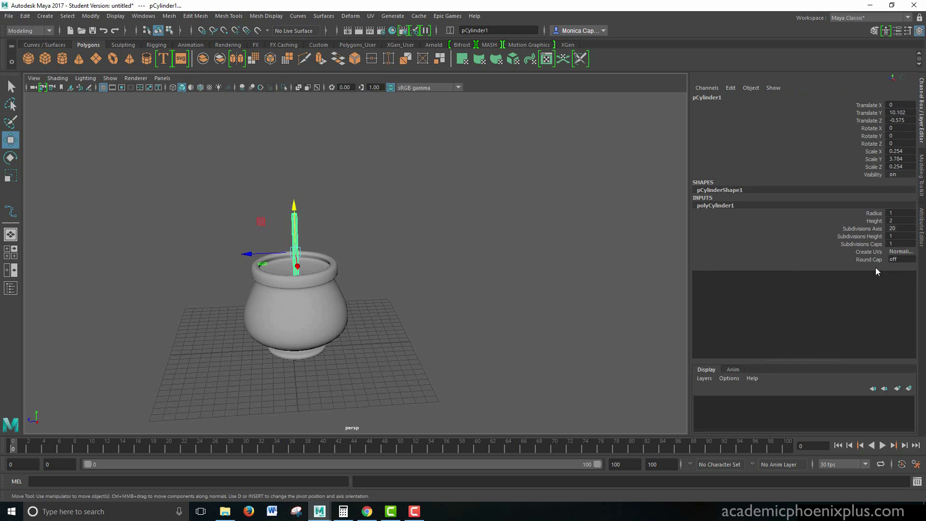
{"action": "left_click", "coordinate": [870, 237]}
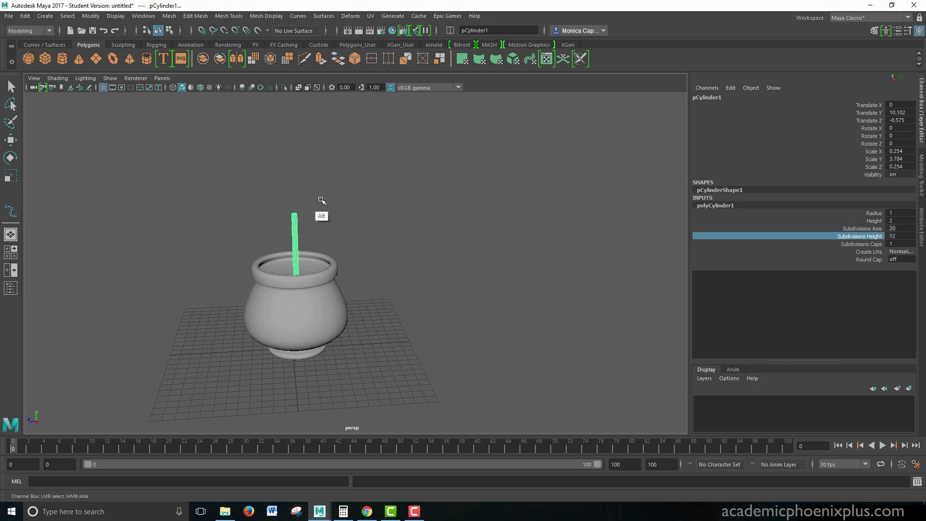
Step: Lengthen the cylinder to about Scale Y 6.17 and raise it to about Translate Y 13.02
{"action": "right_click_drag", "start_coordinate": [322, 207], "coordinate": [479, 278], "text": "alt"}
{"action": "middle_click_drag", "start_coordinate": [334, 244], "coordinate": [391, 246], "text": "alt"}
{"action": "right_click_drag", "start_coordinate": [419, 244], "coordinate": [338, 219], "text": "alt"}
{"action": "key", "text": "r"}
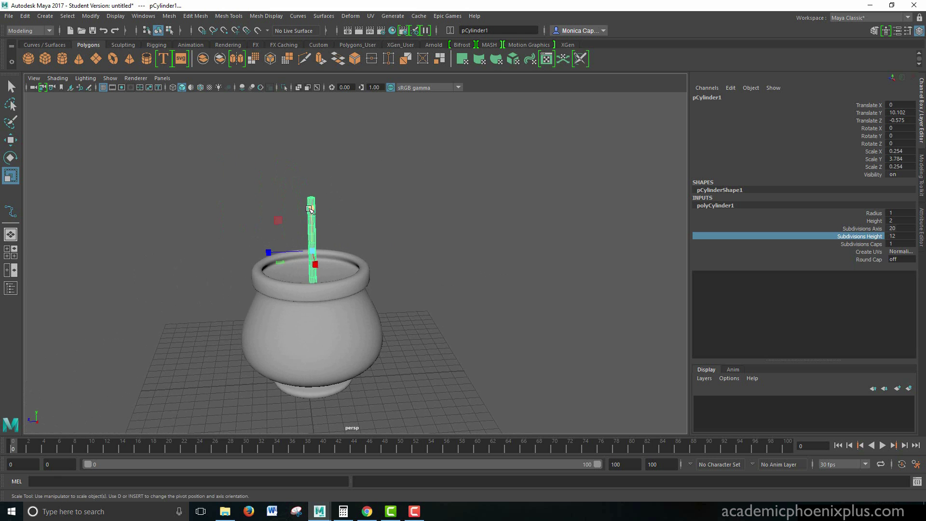
{"action": "left_click_drag", "start_coordinate": [310, 209], "coordinate": [310, 181]}
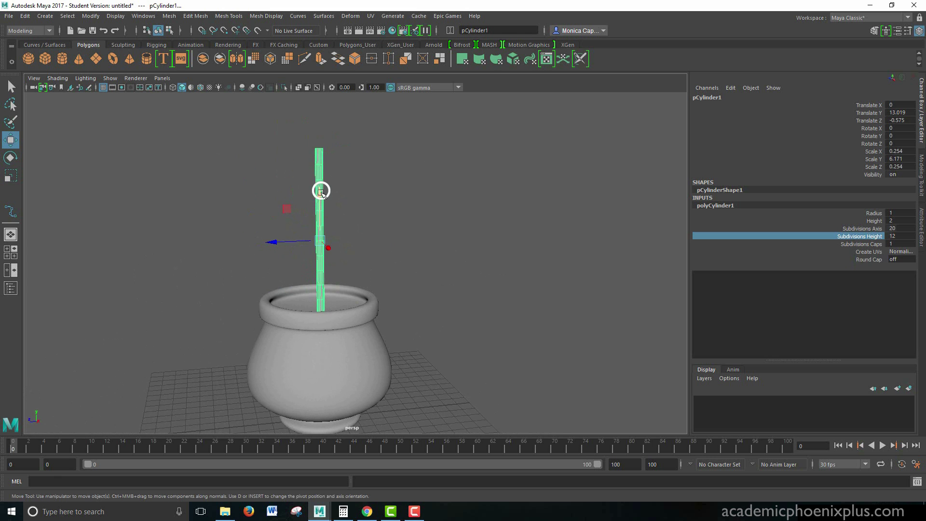
Step: Set the cylinder's Subdivisions Axis to 12
{"action": "left_click", "coordinate": [898, 229]}
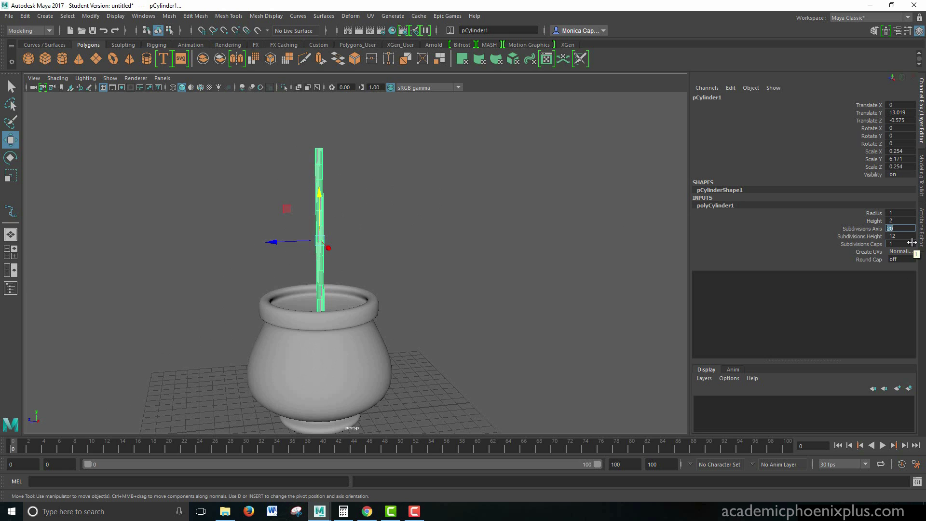
{"action": "type", "text": "12"}
{"action": "key", "text": "Return"}
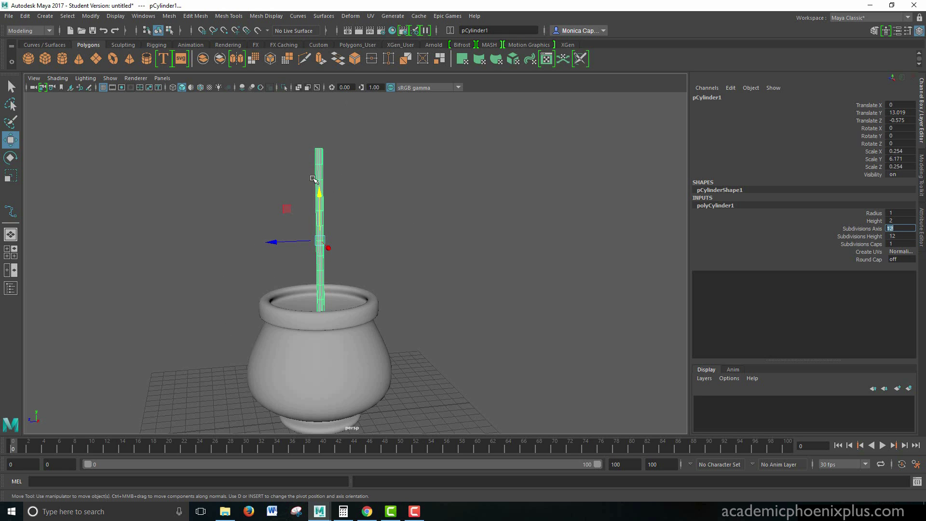
Step: Edit the cylinder's vertices and bend its upper end by moving and rotating the top vertex rings
{"action": "right_click_drag", "start_coordinate": [313, 177], "coordinate": [269, 181]}
{"action": "left_click_drag", "start_coordinate": [296, 131], "coordinate": [349, 172]}
{"action": "left_click_drag", "start_coordinate": [282, 157], "coordinate": [291, 157]}
{"action": "left_click_drag", "start_coordinate": [342, 189], "coordinate": [390, 168], "text": "alt"}
{"action": "key", "text": "e"}
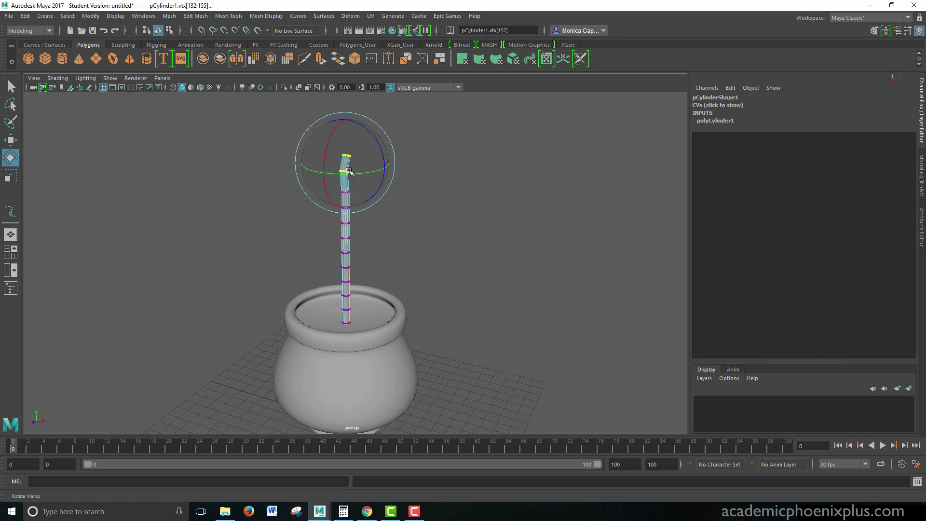
{"action": "left_click_drag", "start_coordinate": [351, 196], "coordinate": [355, 205]}
{"action": "left_click_drag", "start_coordinate": [355, 205], "coordinate": [361, 227], "text": "alt"}
Step: Offset the vertex rings around the middle of the stem sideways to give it an irregular bend
{"action": "left_click_drag", "start_coordinate": [294, 203], "coordinate": [356, 245]}
{"action": "key", "text": "w"}
{"action": "left_click_drag", "start_coordinate": [278, 217], "coordinate": [427, 221]}
{"action": "left_click_drag", "start_coordinate": [330, 202], "coordinate": [427, 221]}
{"action": "left_click", "coordinate": [423, 234]}
Step: Shift the stem's lower vertex rings near the pot's mouth and adjust the ring at its tip
{"action": "left_click_drag", "start_coordinate": [339, 276], "coordinate": [403, 299]}
{"action": "left_click_drag", "start_coordinate": [439, 324], "coordinate": [260, 314], "text": "alt"}
{"action": "left_click_drag", "start_coordinate": [328, 284], "coordinate": [372, 332]}
{"action": "left_click_drag", "start_coordinate": [299, 304], "coordinate": [304, 303]}
{"action": "mouse_move", "coordinate": [346, 143]}
{"action": "left_mouse_down"}
{"action": "mouse_move", "coordinate": [369, 170]}
{"action": "mouse_move", "coordinate": [347, 150]}
{"action": "left_mouse_up"}
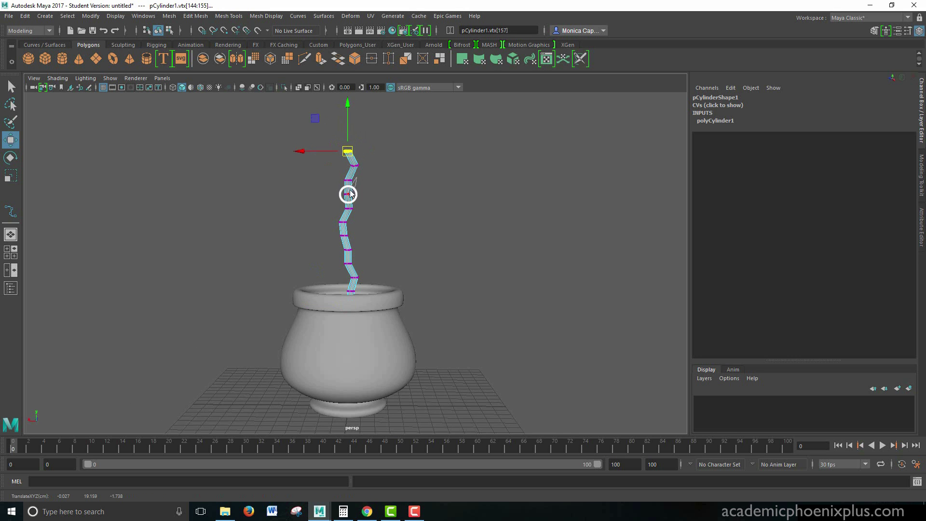
Step: Return to object selection, select both the stem and the pot, and delete their construction history
{"action": "right_click_drag", "start_coordinate": [350, 189], "coordinate": [393, 182]}
{"action": "left_click", "coordinate": [406, 190]}
{"action": "left_click_drag", "start_coordinate": [407, 190], "coordinate": [462, 240], "text": "alt"}
{"action": "right_click_drag", "start_coordinate": [461, 209], "coordinate": [367, 179], "text": "alt"}
{"action": "left_click_drag", "start_coordinate": [331, 185], "coordinate": [425, 347]}
{"action": "left_click", "coordinate": [25, 16]}
{"action": "mouse_move", "coordinate": [73, 131]}
{"action": "left_click", "coordinate": [173, 136]}
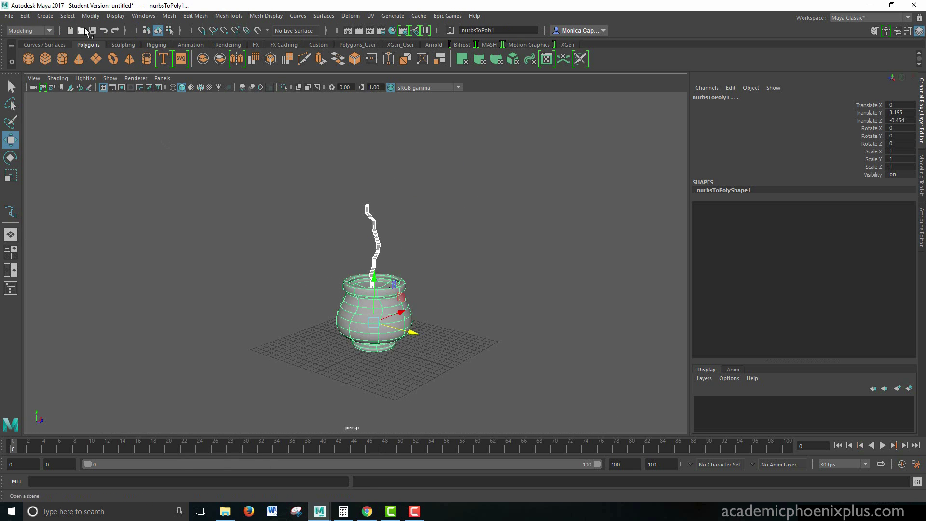
Step: Freeze the transformations of the selected stem and pot, clear the selection, and save the scene as AlphaPlant_v1
{"action": "left_click", "coordinate": [94, 16]}
{"action": "left_click", "coordinate": [134, 61]}
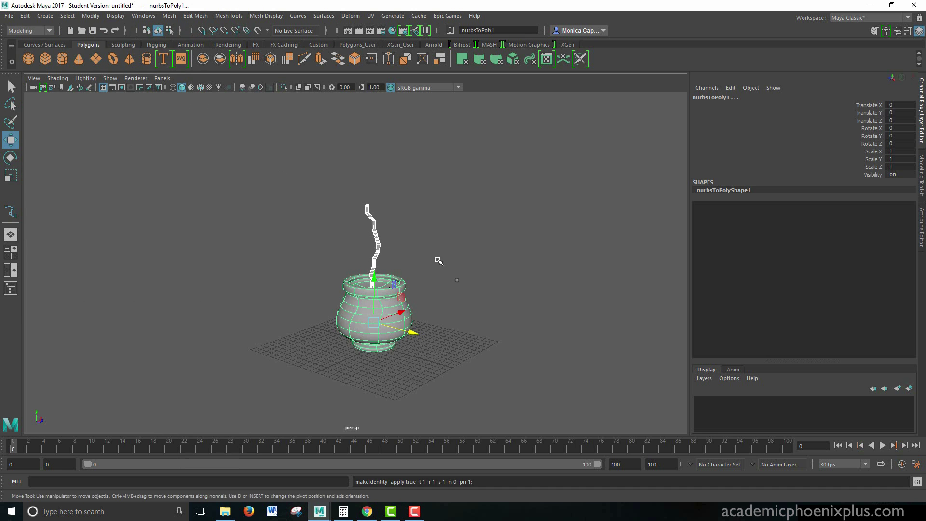
{"action": "left_click", "coordinate": [456, 279]}
{"action": "left_click", "coordinate": [9, 16]}
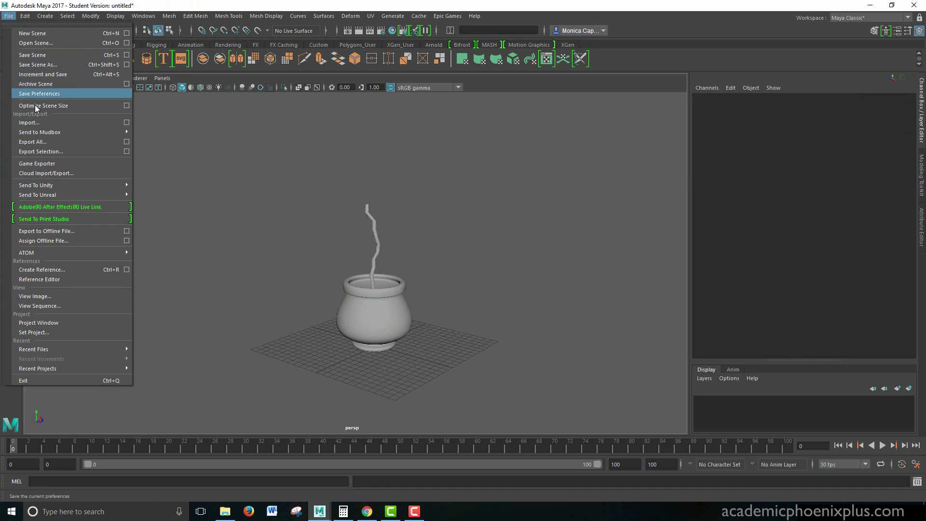
{"action": "left_click", "coordinate": [68, 65]}
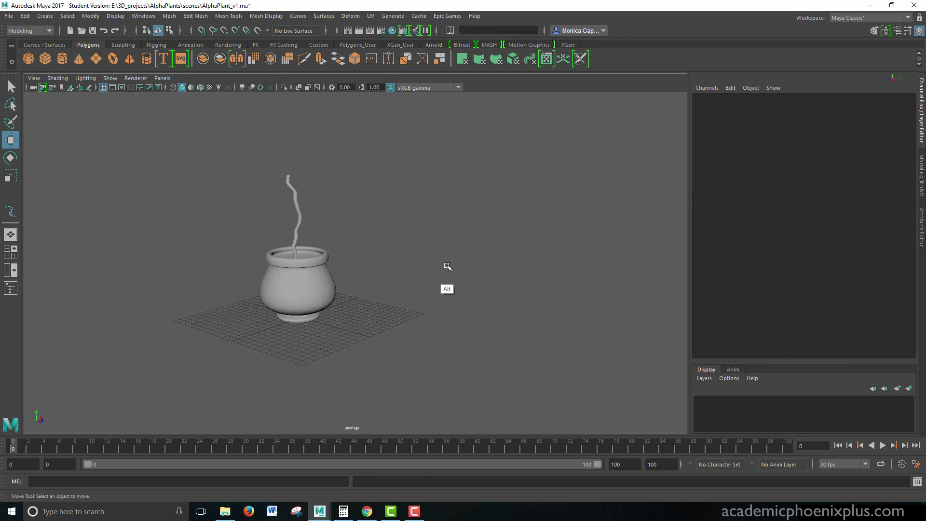
Step: Create a polygon plane beside the pot, enlarge it to a rectangle about 14.6 by 6.7 units, and raise it above the grid
{"action": "left_click_drag", "start_coordinate": [446, 267], "coordinate": [348, 309], "text": "alt"}
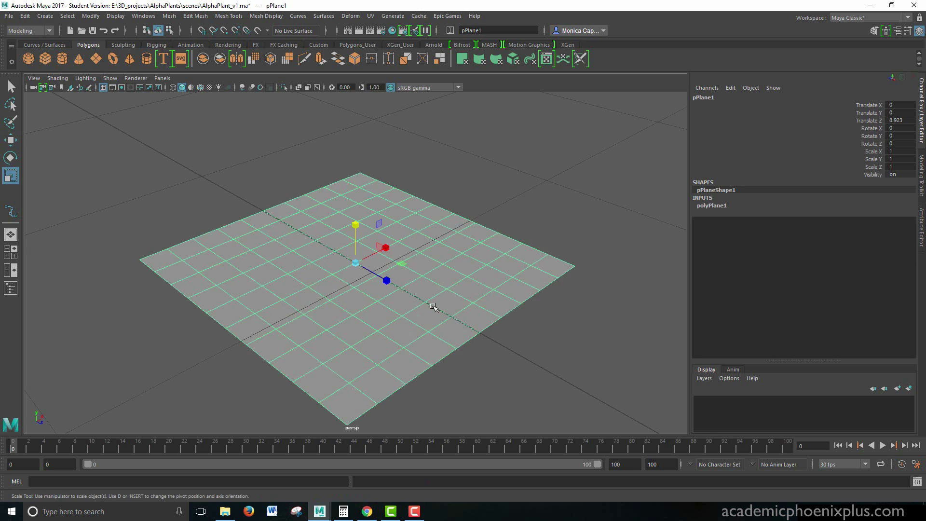
{"action": "right_click_drag", "start_coordinate": [491, 330], "coordinate": [138, 128], "text": "alt"}
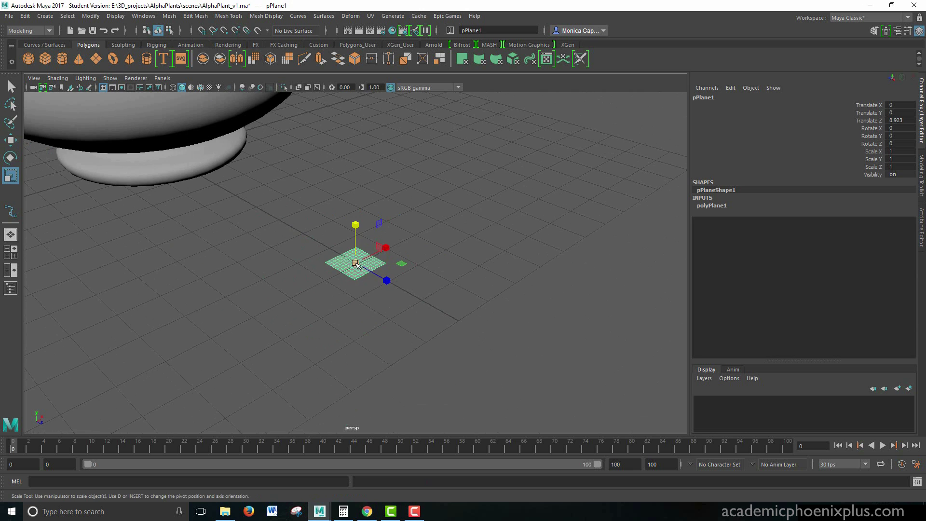
{"action": "left_click_drag", "start_coordinate": [377, 278], "coordinate": [527, 368]}
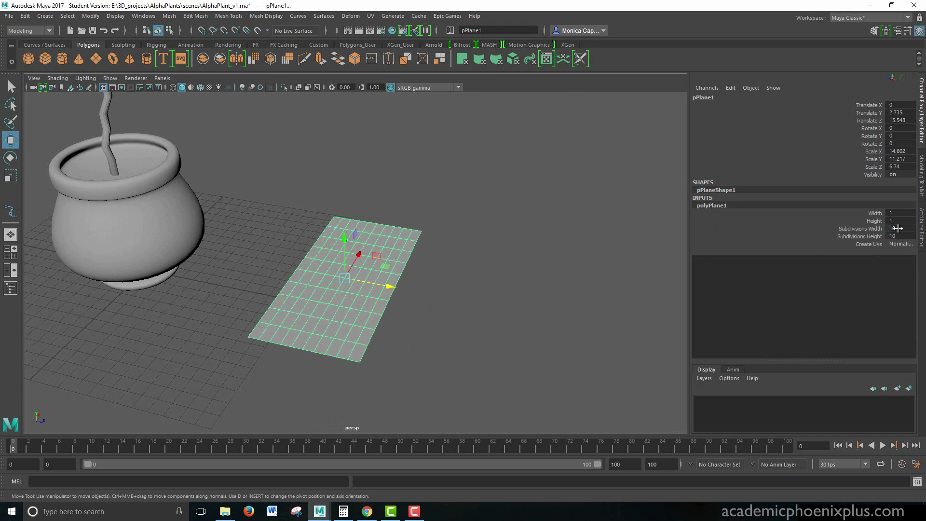
Step: Set the plane's width and height subdivisions to 1
{"action": "left_click_drag", "start_coordinate": [898, 228], "coordinate": [898, 235]}
{"action": "type", "text": "1"}
{"action": "key", "text": "Return"}
Step: Delete the plane's construction history and freeze its transformations
{"action": "left_click", "coordinate": [25, 16]}
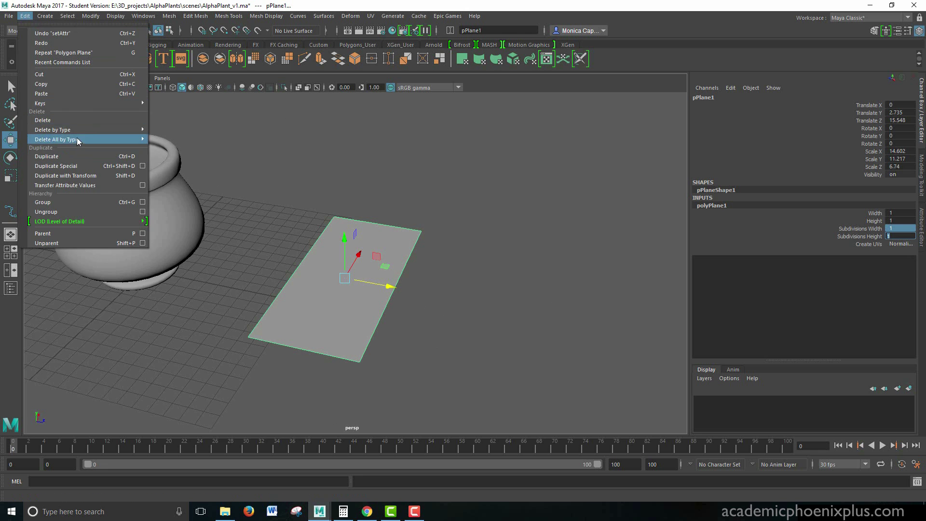
{"action": "mouse_move", "coordinate": [138, 130]}
{"action": "left_click", "coordinate": [169, 148]}
{"action": "left_click", "coordinate": [116, 16]}
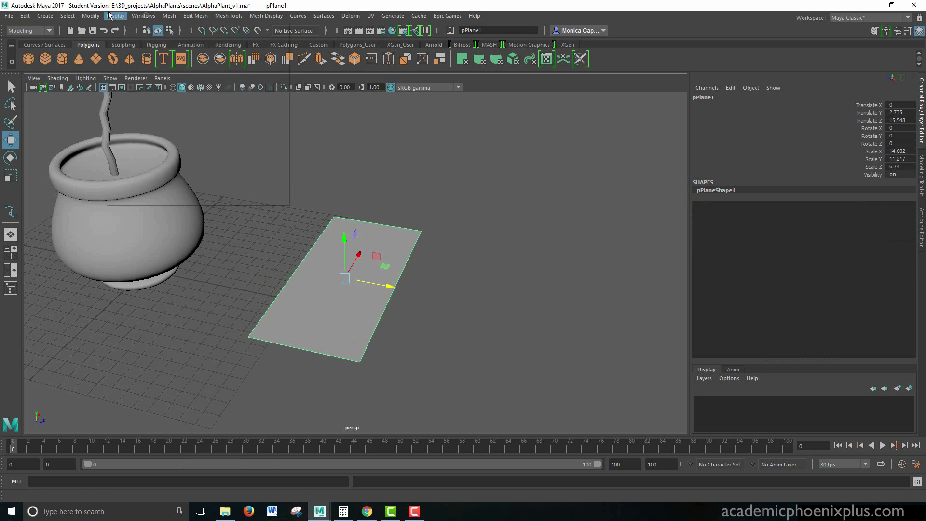
{"action": "mouse_move", "coordinate": [91, 16]}
{"action": "left_click", "coordinate": [113, 60]}
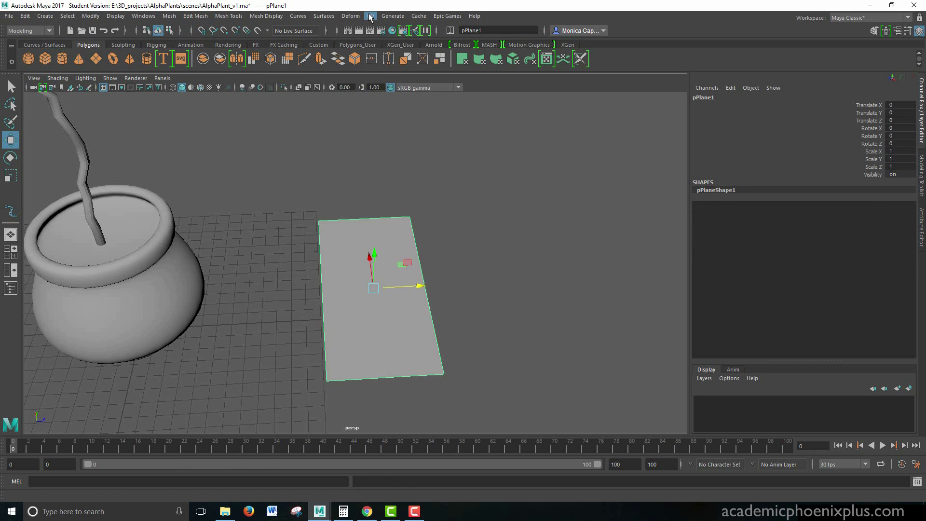
Step: Apply planar UV mapping to the plane from the Y axis, fitted to the bounding box and keeping the image width/height ratio
{"action": "left_click", "coordinate": [371, 17]}
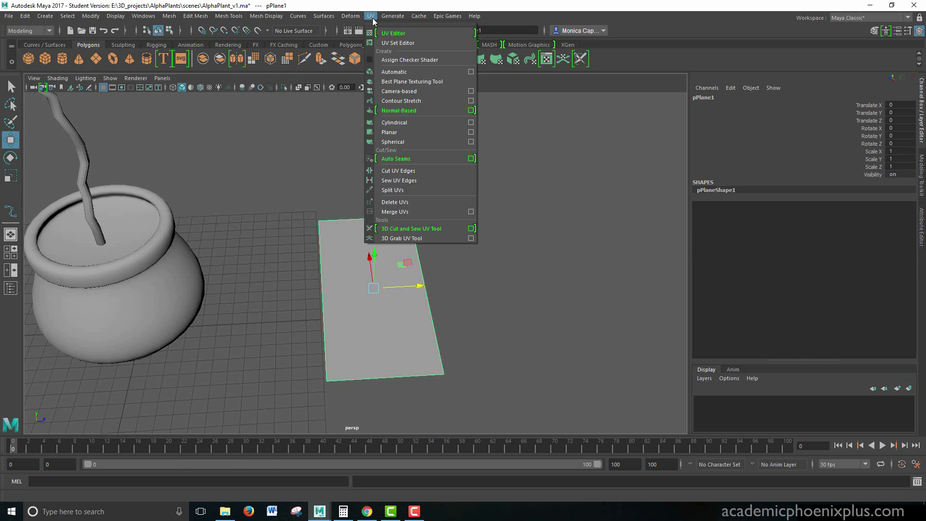
{"action": "left_click", "coordinate": [471, 132]}
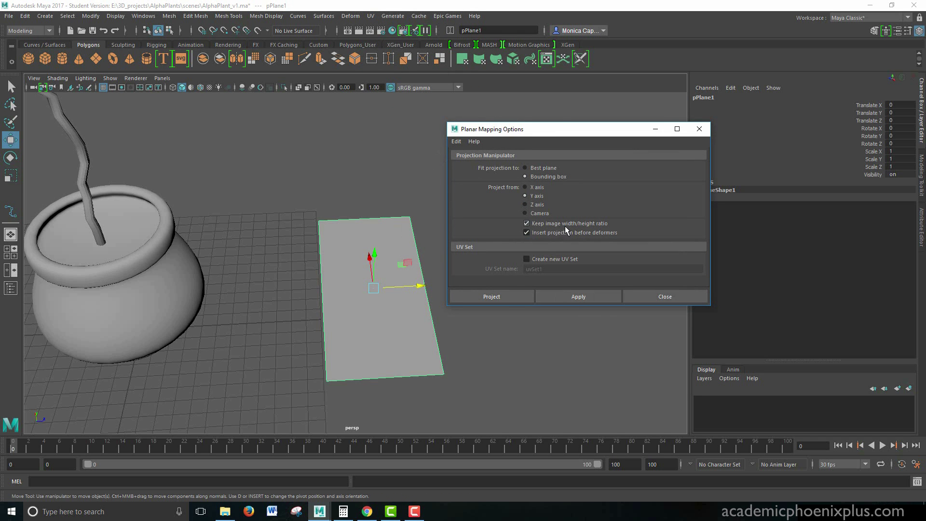
{"action": "left_click", "coordinate": [581, 297]}
Step: Open the UV Editor, arrange its window over the viewport, and select the plane as an object to show its UV shell
{"action": "left_click_drag", "start_coordinate": [479, 351], "coordinate": [434, 337], "text": "alt"}
{"action": "left_click", "coordinate": [371, 18]}
{"action": "left_click", "coordinate": [386, 38]}
{"action": "left_click_drag", "start_coordinate": [336, 134], "coordinate": [369, 241]}
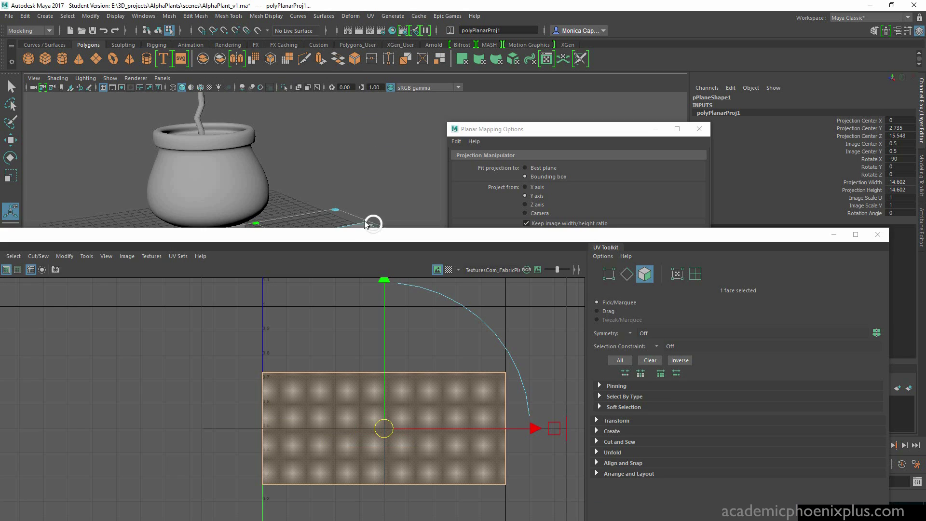
{"action": "right_click_drag", "start_coordinate": [359, 221], "coordinate": [392, 207]}
{"action": "left_click_drag", "start_coordinate": [366, 226], "coordinate": [360, 285]}
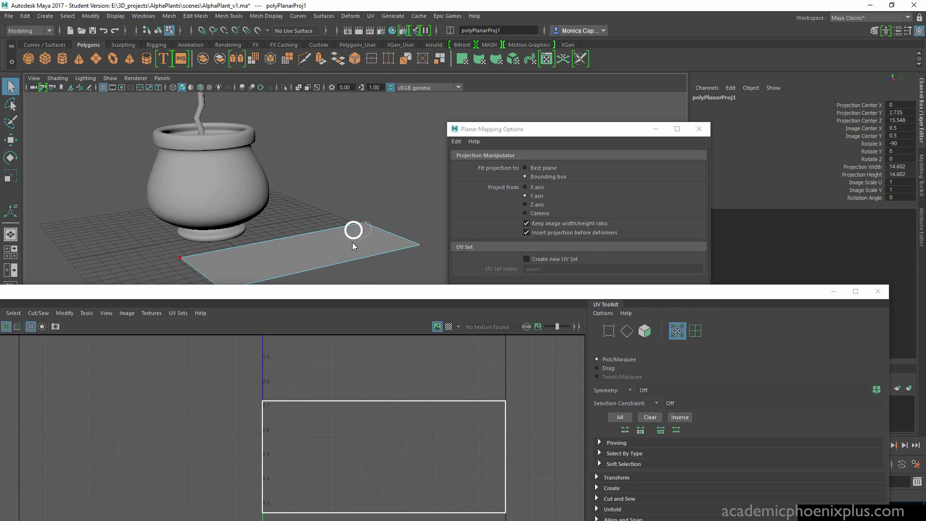
{"action": "right_click_drag", "start_coordinate": [359, 240], "coordinate": [404, 218]}
{"action": "left_click_drag", "start_coordinate": [361, 287], "coordinate": [421, 108]}
{"action": "right_click_drag", "start_coordinate": [470, 178], "coordinate": [419, 271], "text": "alt"}
{"action": "middle_click_drag", "start_coordinate": [419, 271], "coordinate": [314, 186], "text": "alt"}
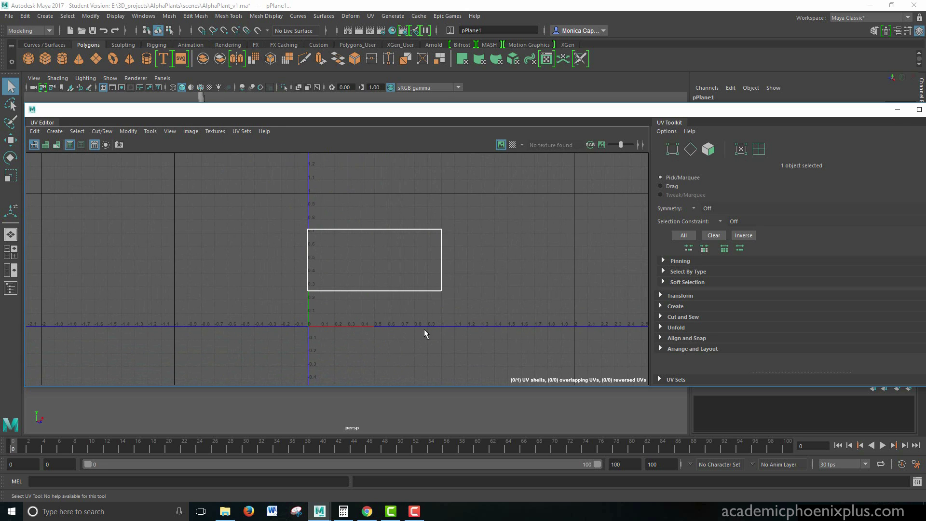
Step: Start a UV snapshot of the plane and name its output file leaf_UVSnap in the project's images folder
{"action": "left_click", "coordinate": [34, 131]}
{"action": "mouse_move", "coordinate": [190, 131]}
{"action": "left_click", "coordinate": [204, 283]}
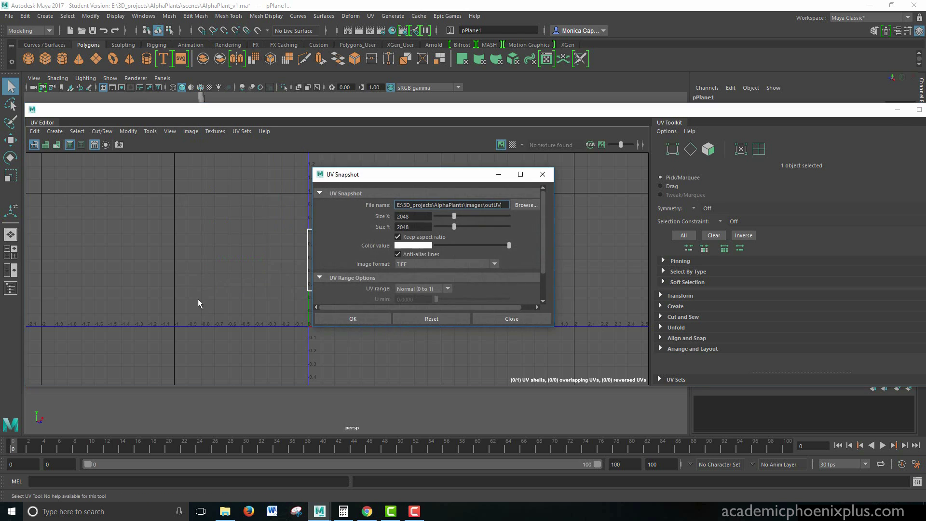
{"action": "left_click", "coordinate": [525, 205]}
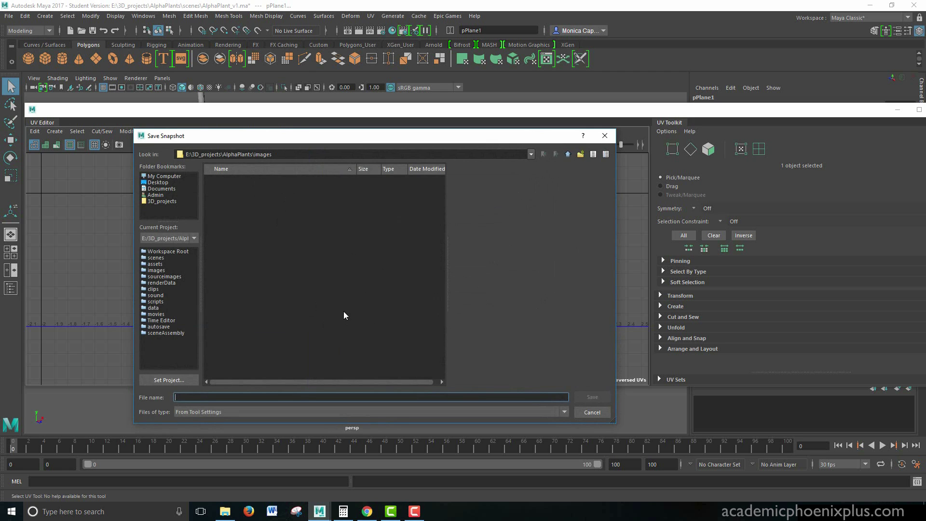
{"action": "type", "text": "laef_UVSnap"}
{"action": "key", "text": "Return"}
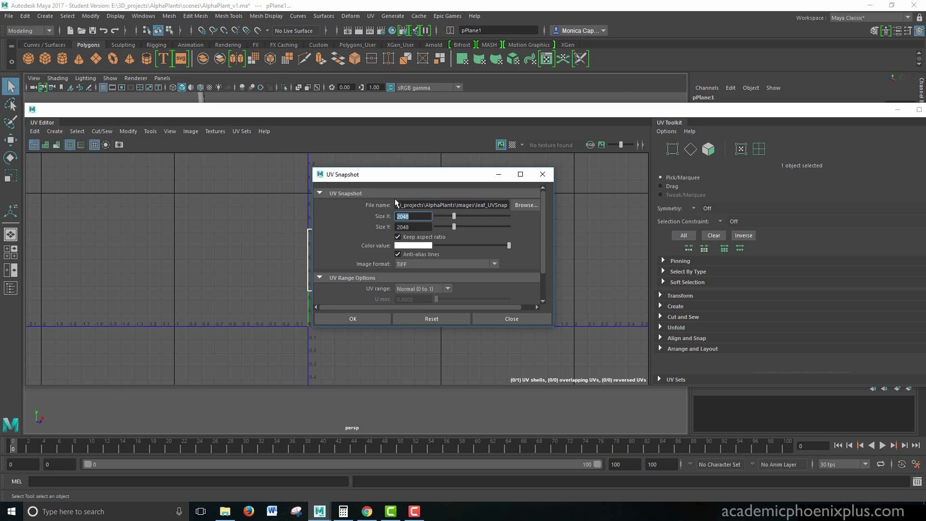
Step: Set the snapshot size to 1024 by 1024 pixels and export it as a TIFF
{"action": "type", "text": "1024"}
{"action": "key", "text": "Tab"}
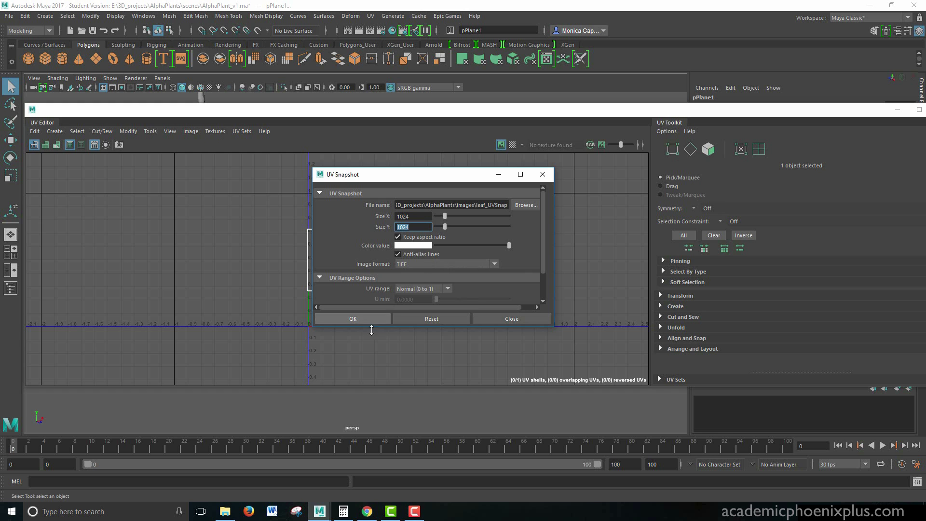
{"action": "left_click", "coordinate": [361, 316]}
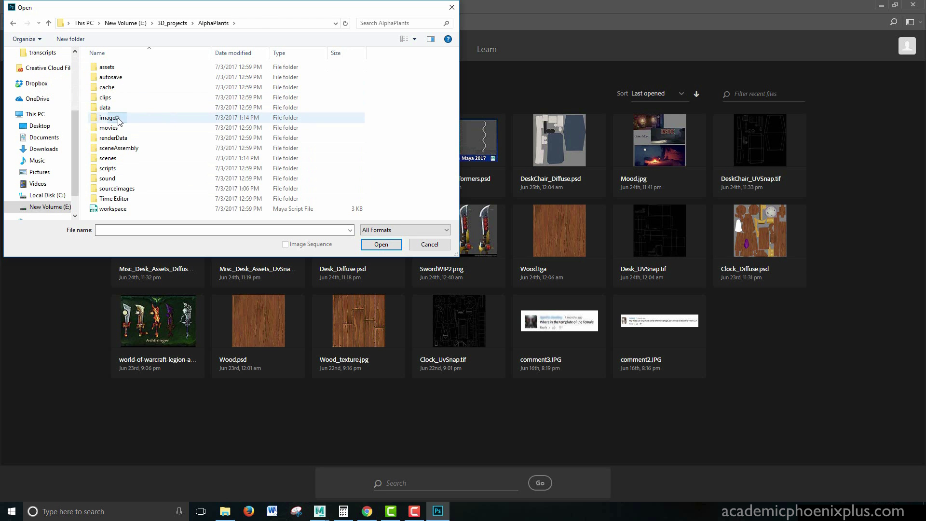
Step: Switch to Photoshop, open leaf_UVSnap from the AlphaPlants images folder, and activate the Move tool
{"action": "double_click", "coordinate": [115, 119]}
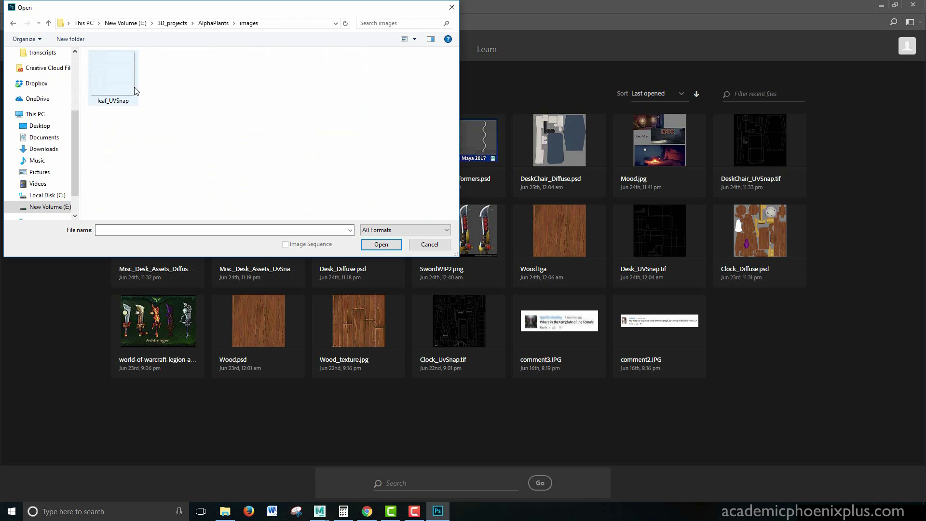
{"action": "double_click", "coordinate": [121, 91]}
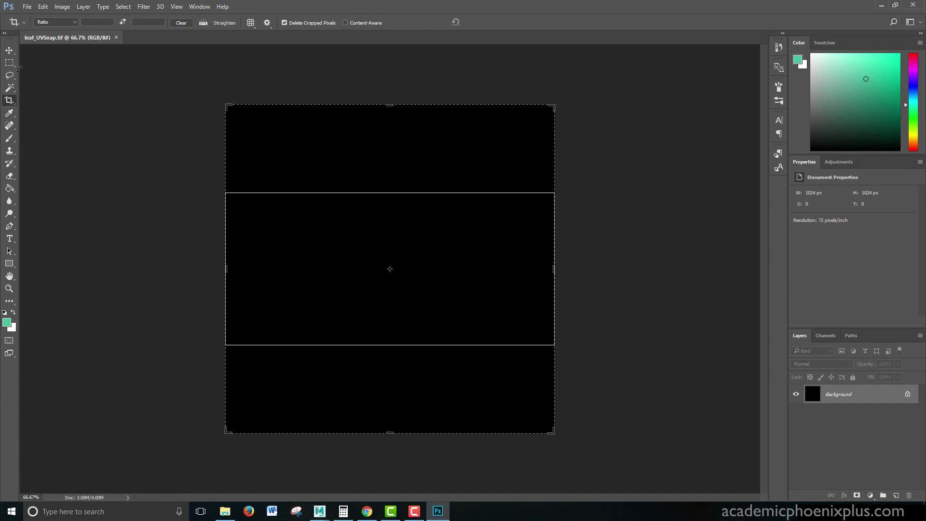
{"action": "left_click", "coordinate": [9, 50]}
Step: Delete the Alpha 1 channel from the image and return to its layers
{"action": "left_click", "coordinate": [826, 338]}
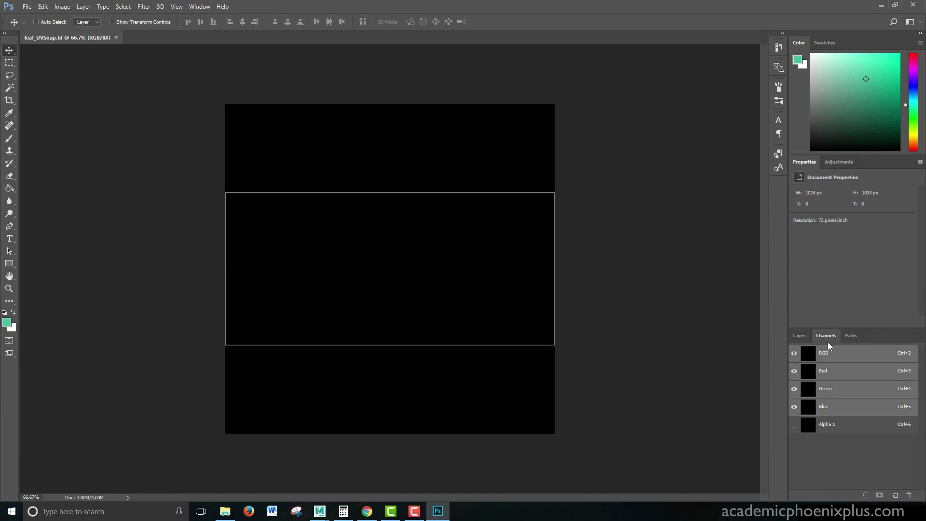
{"action": "left_click_drag", "start_coordinate": [819, 424], "coordinate": [912, 494]}
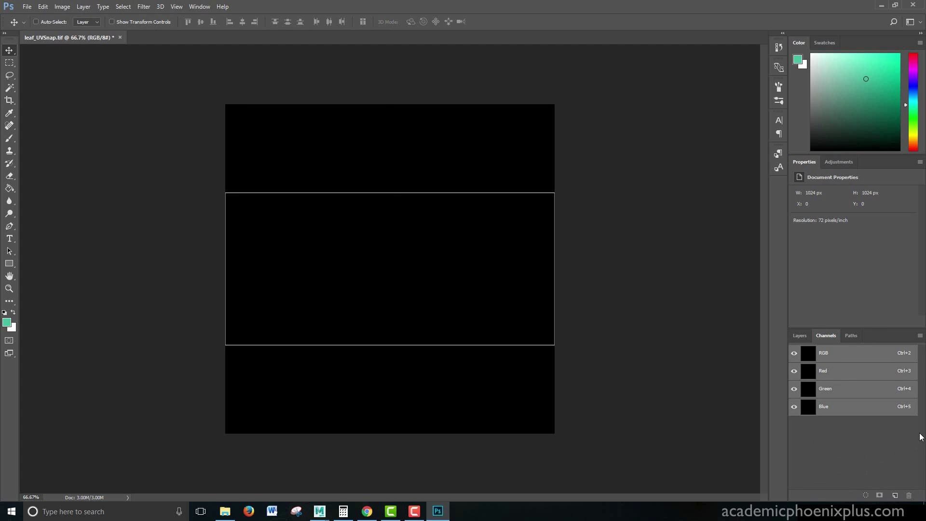
{"action": "left_click", "coordinate": [798, 335]}
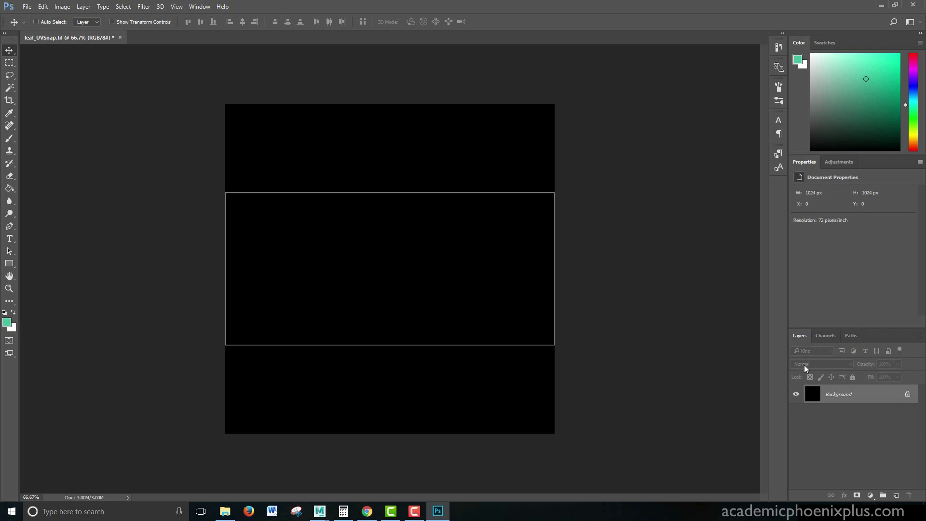
Step: Convert the Background into a regular layer named UVSnap
{"action": "double_click", "coordinate": [845, 395]}
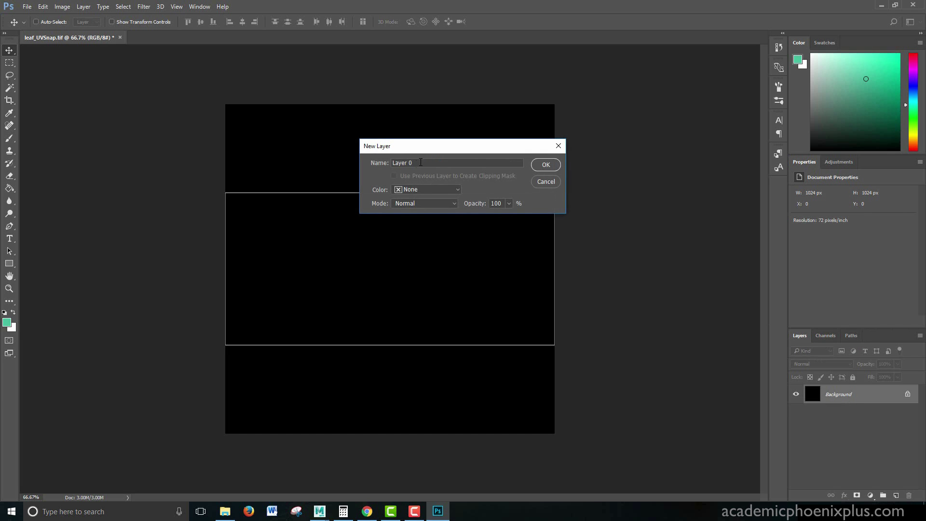
{"action": "type", "text": "UVSnap"}
{"action": "key", "text": "Return"}
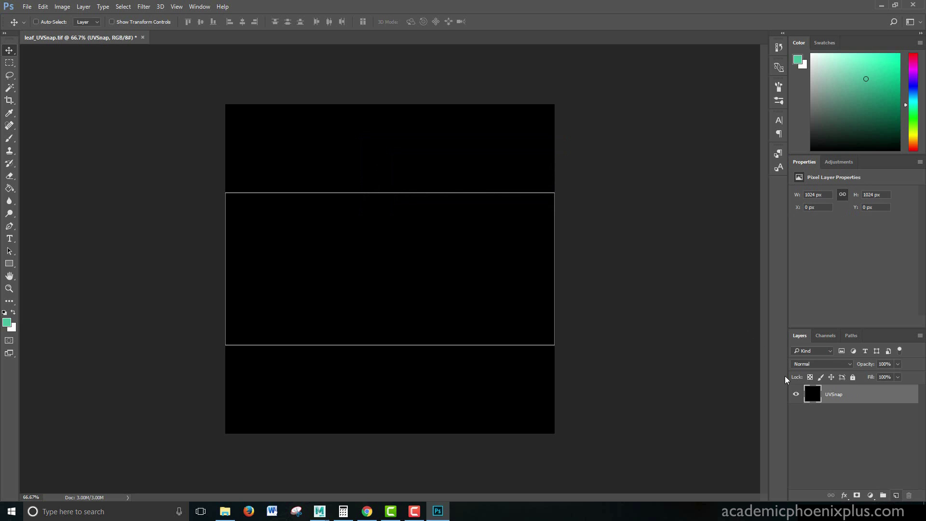
Step: Add a new empty layer beneath UVSnap and set the UVSnap layer's blend mode to Screen
{"action": "left_click", "coordinate": [895, 495]}
{"action": "left_click_drag", "start_coordinate": [854, 394], "coordinate": [854, 435]}
{"action": "left_click", "coordinate": [865, 398]}
{"action": "left_click", "coordinate": [828, 364]}
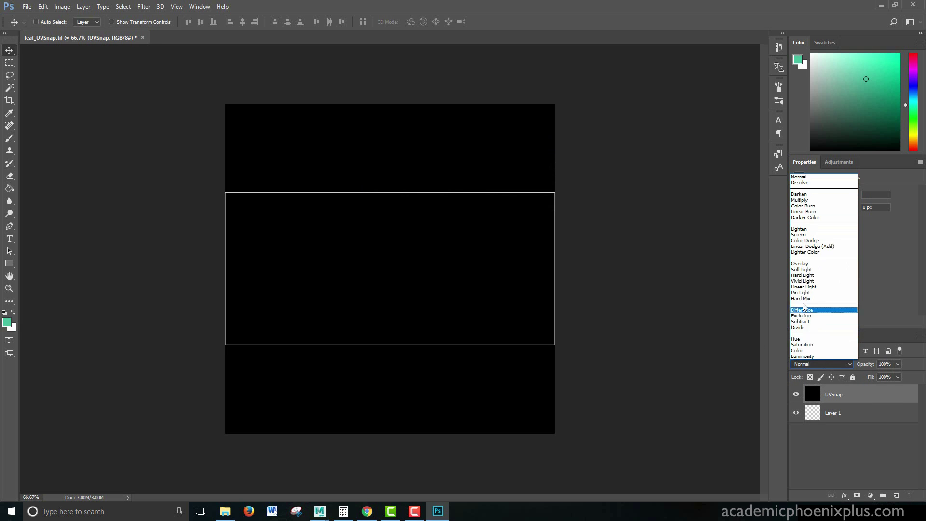
{"action": "left_click", "coordinate": [815, 239]}
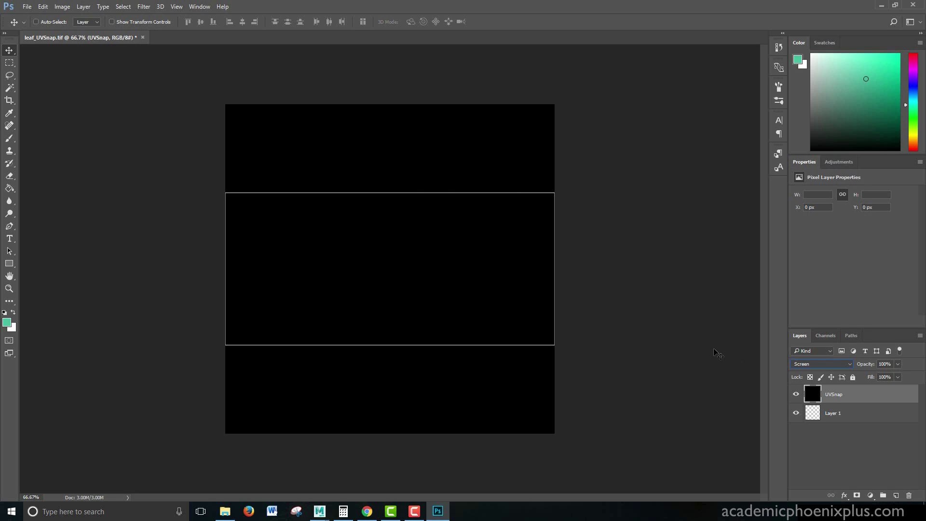
Step: Try a green brush stroke across the UV outline on Layer 1, and undo it
{"action": "left_click", "coordinate": [851, 414]}
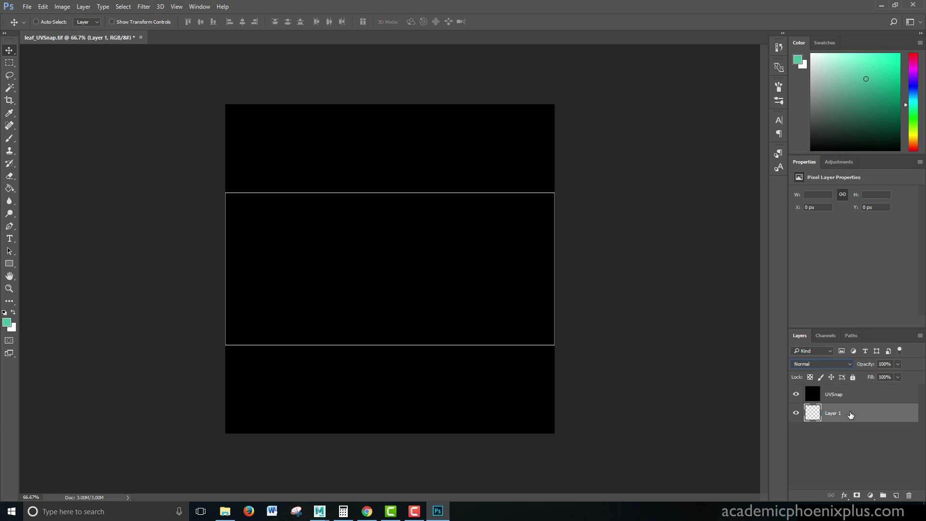
{"action": "left_click", "coordinate": [10, 139]}
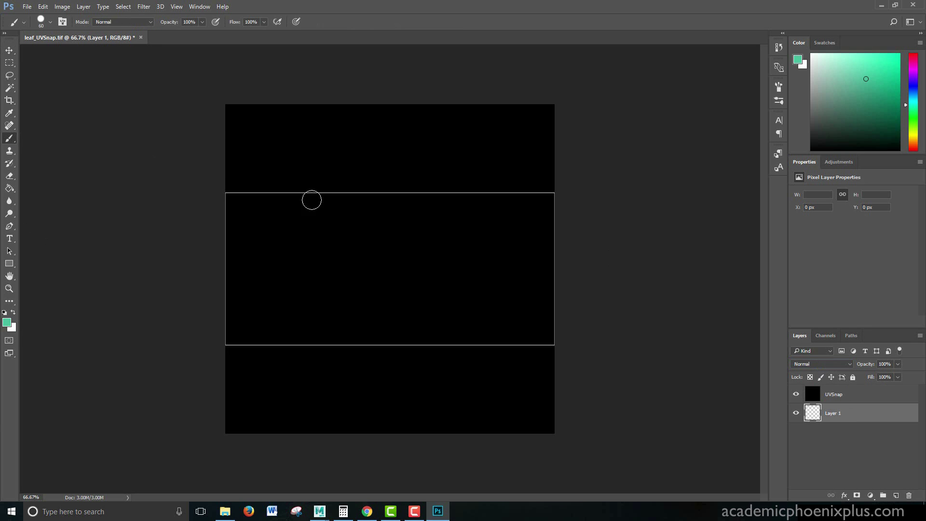
{"action": "left_click_drag", "start_coordinate": [320, 203], "coordinate": [348, 157]}
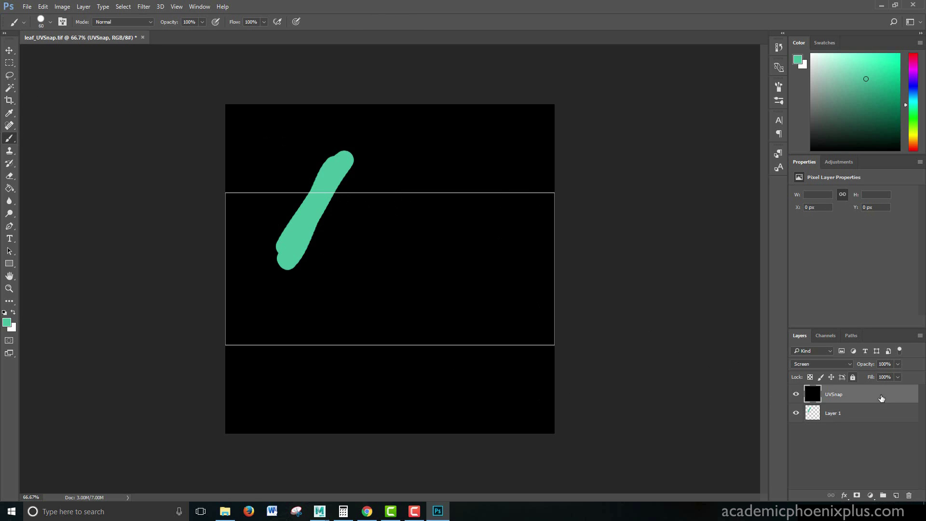
{"action": "key", "text": "w"}
{"action": "key", "text": "ctrl+z"}
Step: Lock the UVSnap layer and select the black areas outside the UV rectangle with the Magic Wand
{"action": "left_click", "coordinate": [856, 397]}
{"action": "left_click", "coordinate": [853, 377]}
{"action": "left_click", "coordinate": [329, 384]}
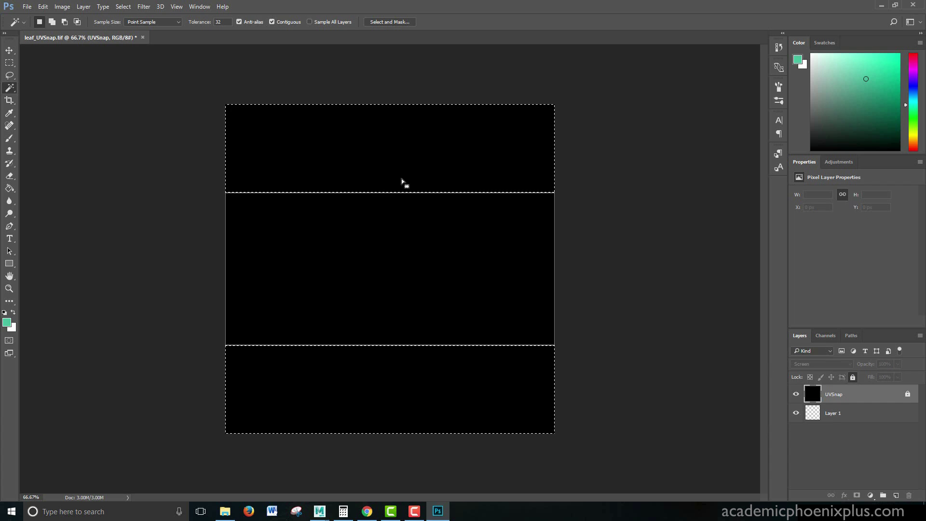
Step: Contract the selection around the UV rectangle by 10 pixels
{"action": "left_click", "coordinate": [104, 7]}
{"action": "mouse_move", "coordinate": [143, 8]}
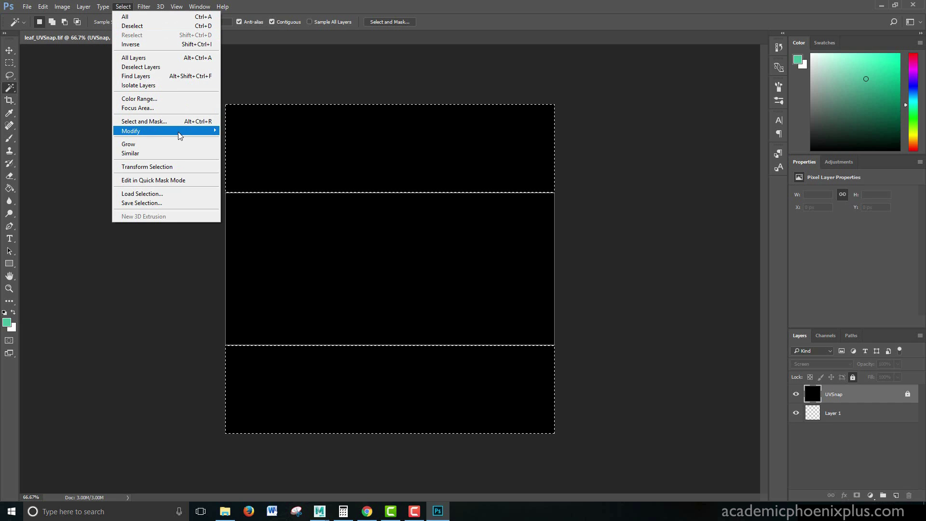
{"action": "mouse_move", "coordinate": [181, 131]}
{"action": "left_click", "coordinate": [66, 158]}
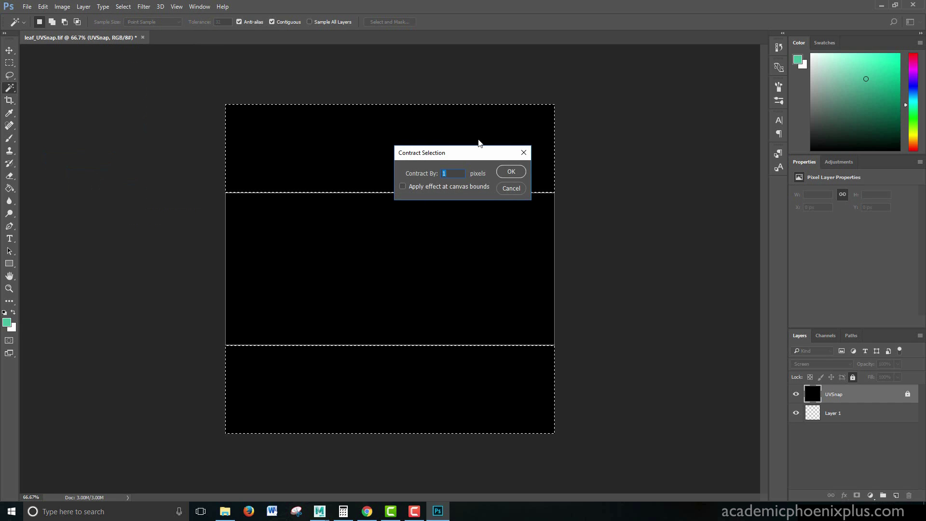
{"action": "type", "text": "10"}
{"action": "key", "text": "Return"}
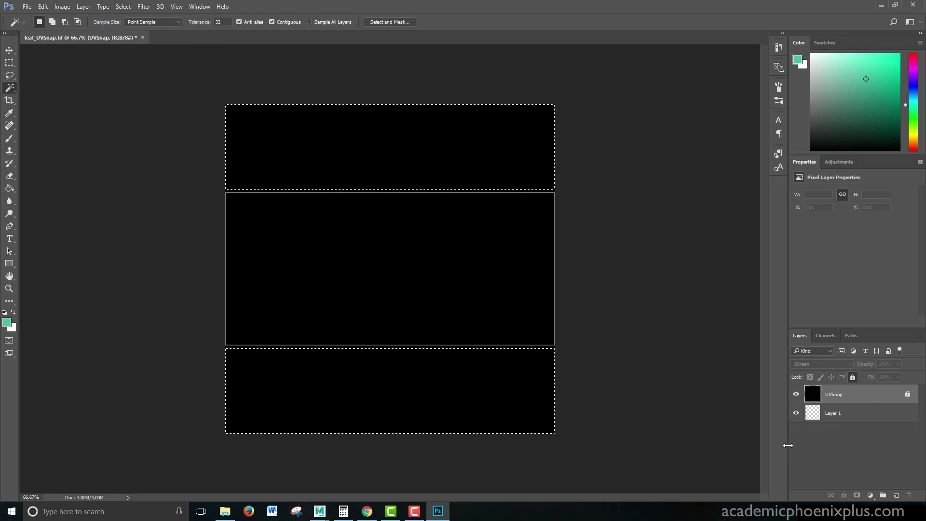
Step: Add a new layer above UVSnap and fill the selected areas outside the UV rectangle with 50% gray
{"action": "left_click", "coordinate": [895, 495]}
{"action": "key", "text": "i"}
{"action": "key", "text": "shift+F5"}
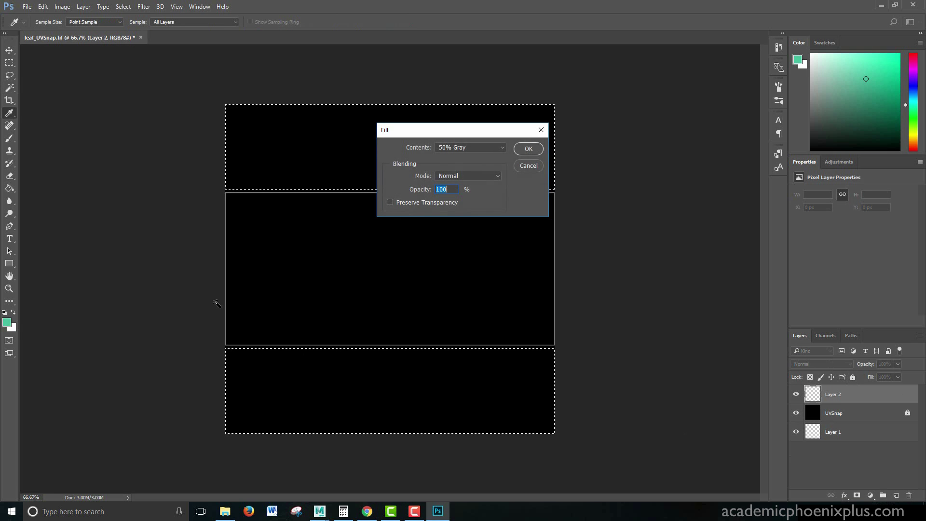
{"action": "left_click", "coordinate": [528, 150]}
{"action": "key", "text": "w"}
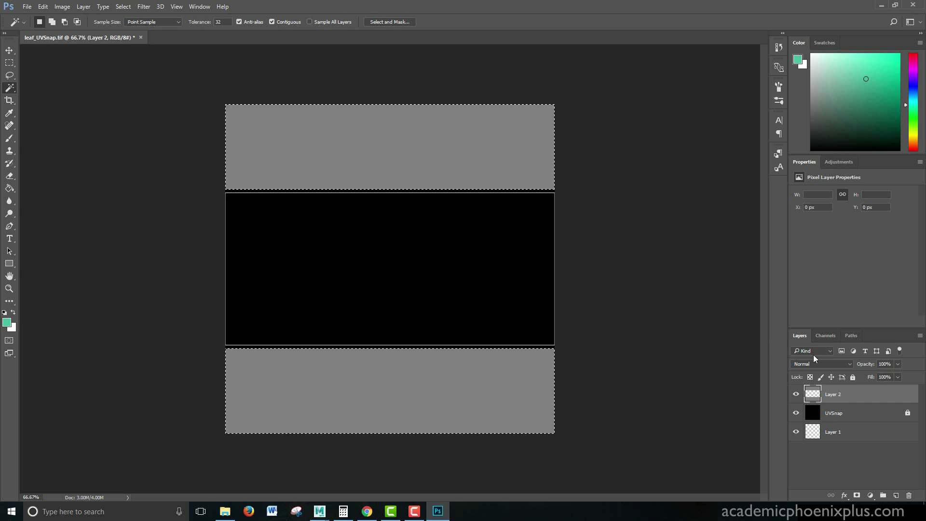
Step: Rename the gray-filled layer to "border" and clear the selection
{"action": "double_click", "coordinate": [833, 394]}
{"action": "type", "text": "border"}
{"action": "key", "text": "Return"}
{"action": "left_click", "coordinate": [9, 50]}
{"action": "key", "text": "ctrl+d"}
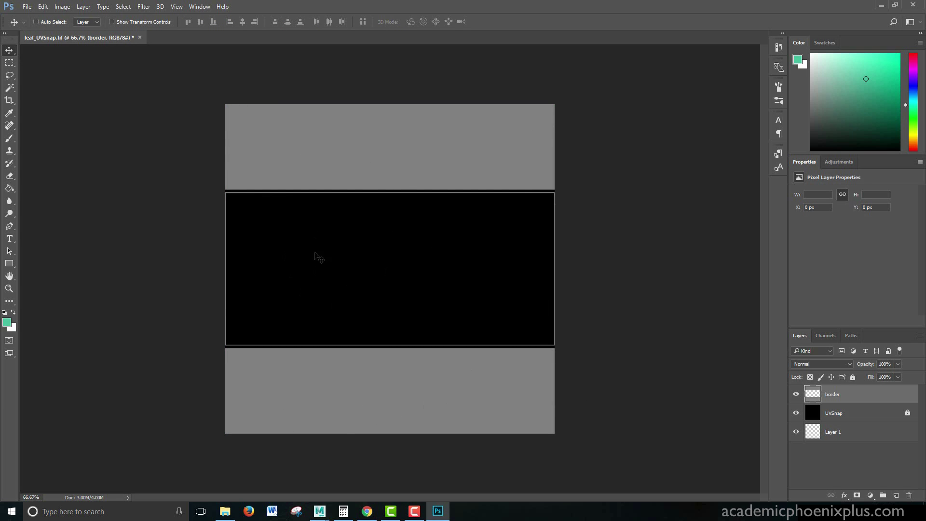
Step: Open TexturesCom_Leaves0200_1_alphamasked_S.png from the sourceimages folder and copy the entire leaf image into leaf_UVSnap.tif as a new layer
{"action": "left_click", "coordinate": [225, 511]}
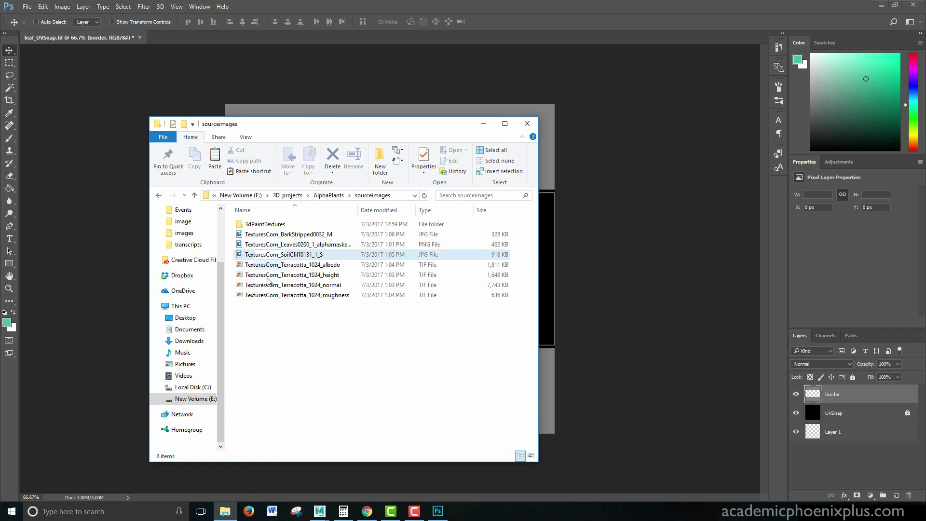
{"action": "left_click_drag", "start_coordinate": [289, 244], "coordinate": [361, 41]}
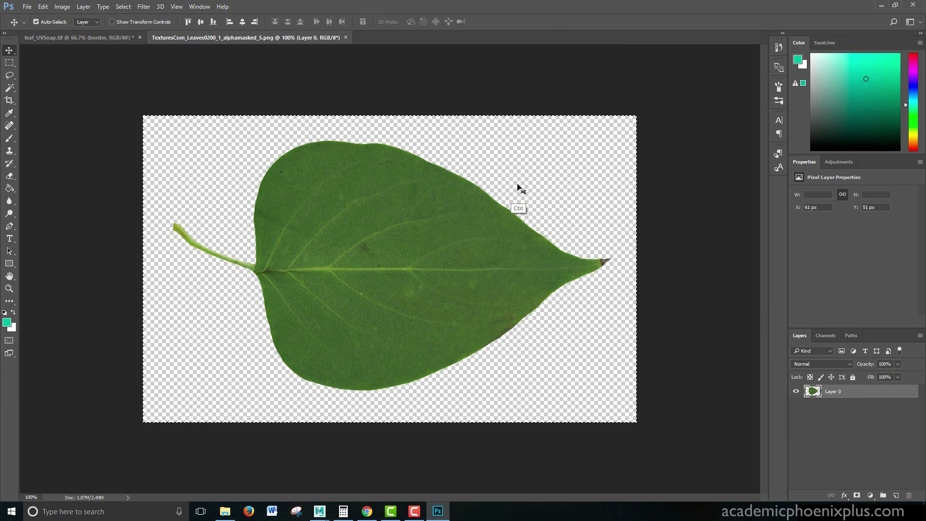
{"action": "key", "text": "ctrl+a"}
{"action": "key", "text": "ctrl+c"}
{"action": "key", "text": "ctrl+Tab"}
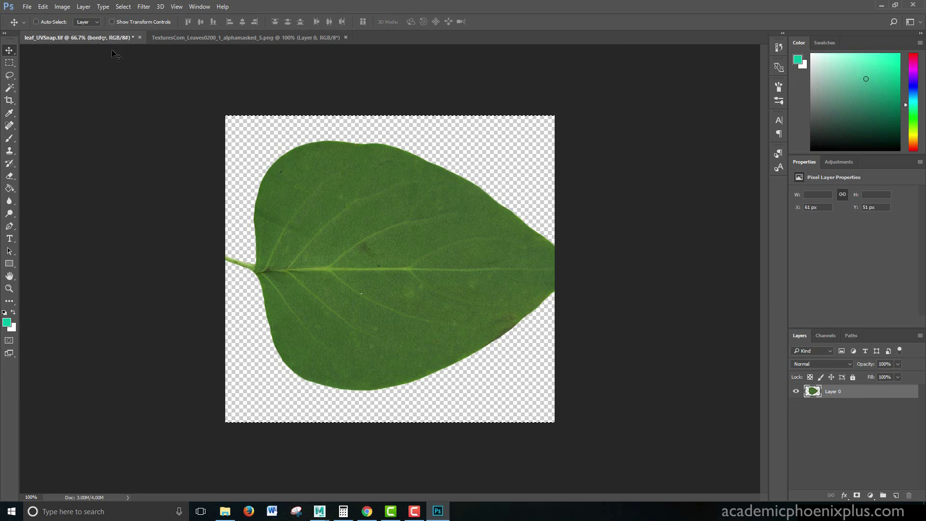
{"action": "key", "text": "ctrl+v"}
Step: Scale the pasted leaf down proportionally and position it inside the UV rectangle
{"action": "key", "text": "ctrl+t"}
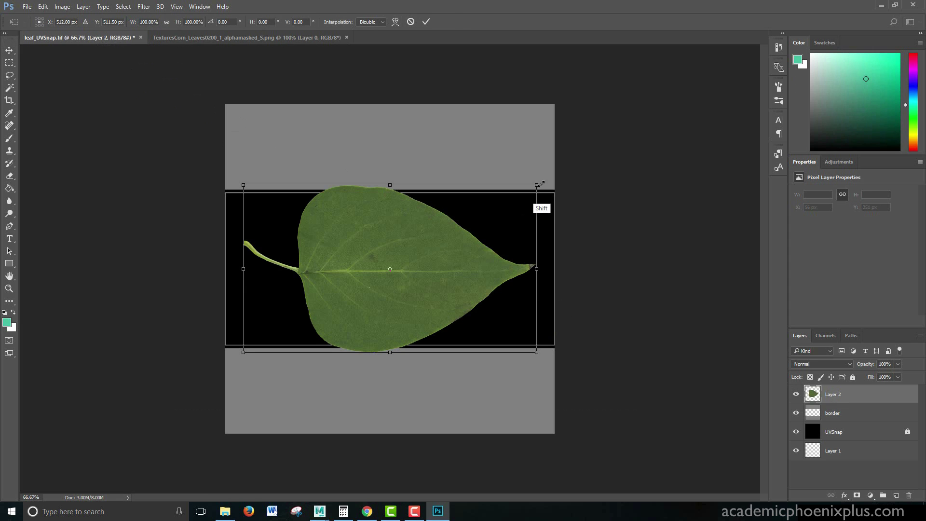
{"action": "left_click_drag", "start_coordinate": [536, 185], "coordinate": [471, 222], "text": "shift"}
{"action": "left_click_drag", "start_coordinate": [395, 274], "coordinate": [414, 255], "text": "shift"}
{"action": "key", "text": "Return"}
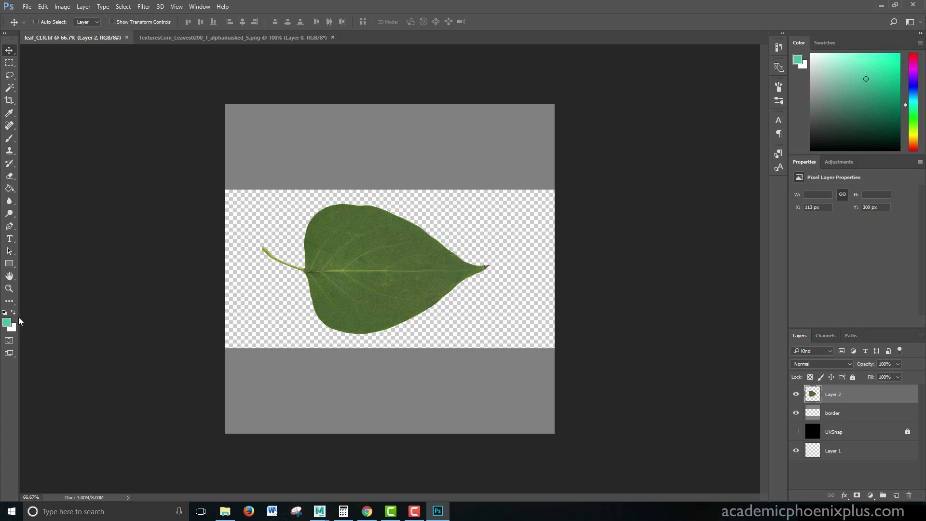
Step: Set the foreground color to a green sampled from the leaf near its upper edge
{"action": "left_click", "coordinate": [7, 322]}
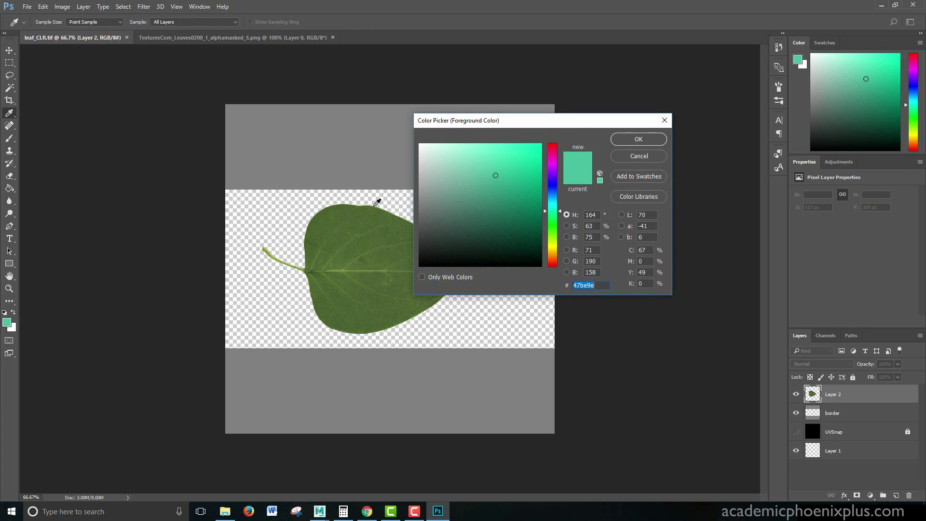
{"action": "left_click", "coordinate": [331, 219]}
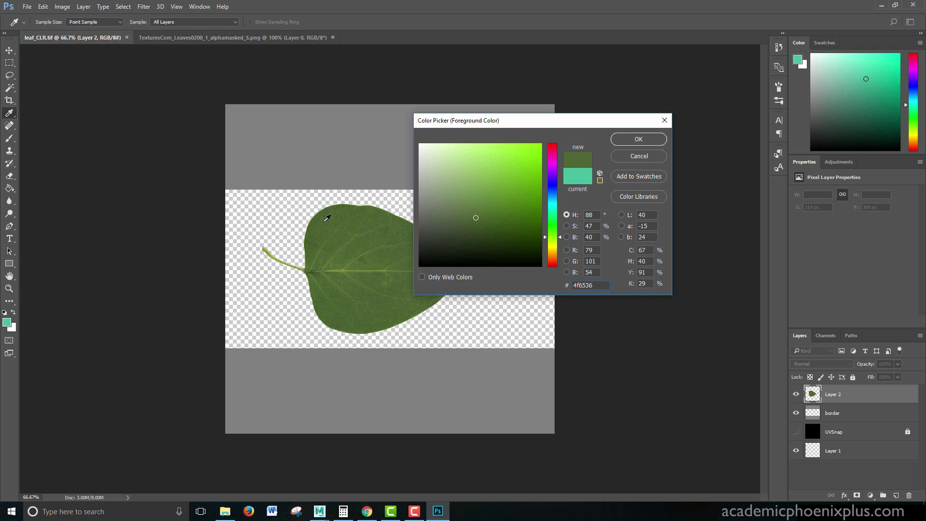
{"action": "left_click", "coordinate": [369, 206]}
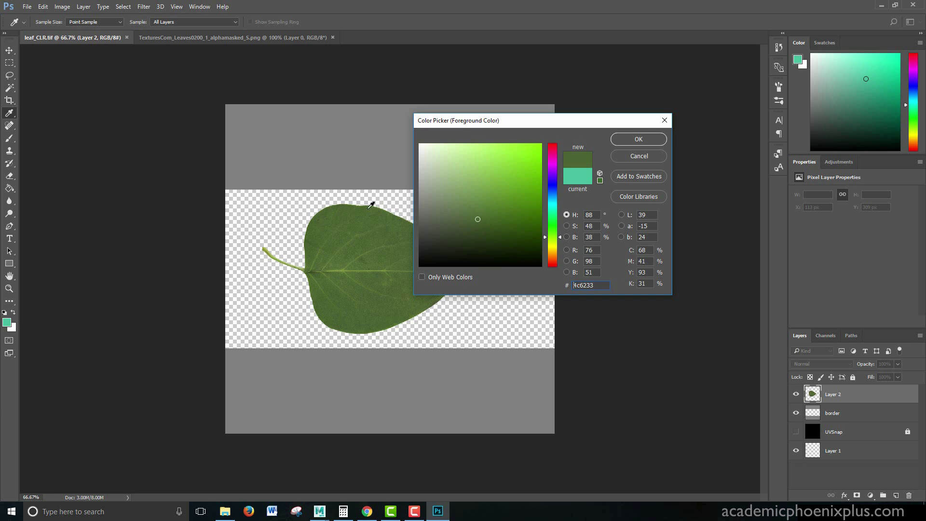
{"action": "left_click", "coordinate": [636, 140]}
Step: Fill Layer 1 with the green foreground color as a background behind the leaf
{"action": "left_click", "coordinate": [838, 450]}
{"action": "key", "text": "i"}
{"action": "key", "text": "shift+F5"}
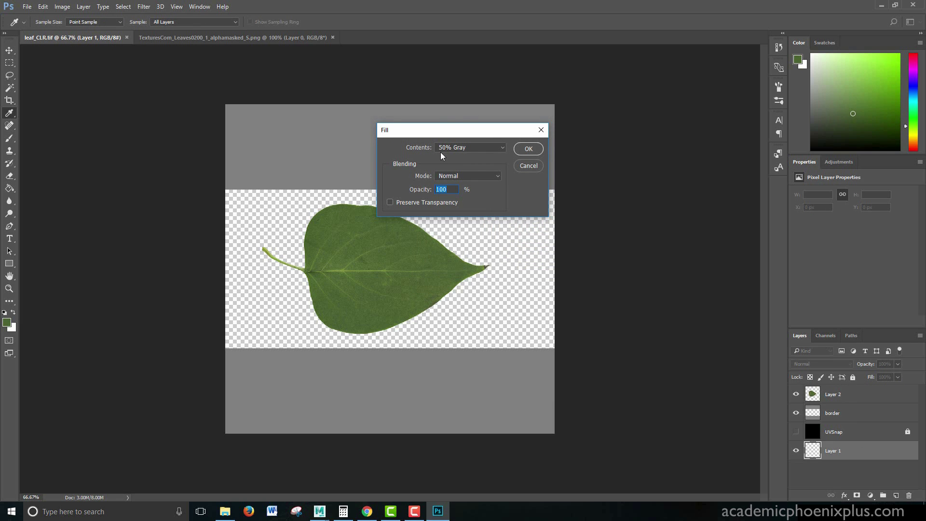
{"action": "left_click", "coordinate": [447, 148]}
{"action": "left_click", "coordinate": [445, 156]}
{"action": "left_click", "coordinate": [527, 149]}
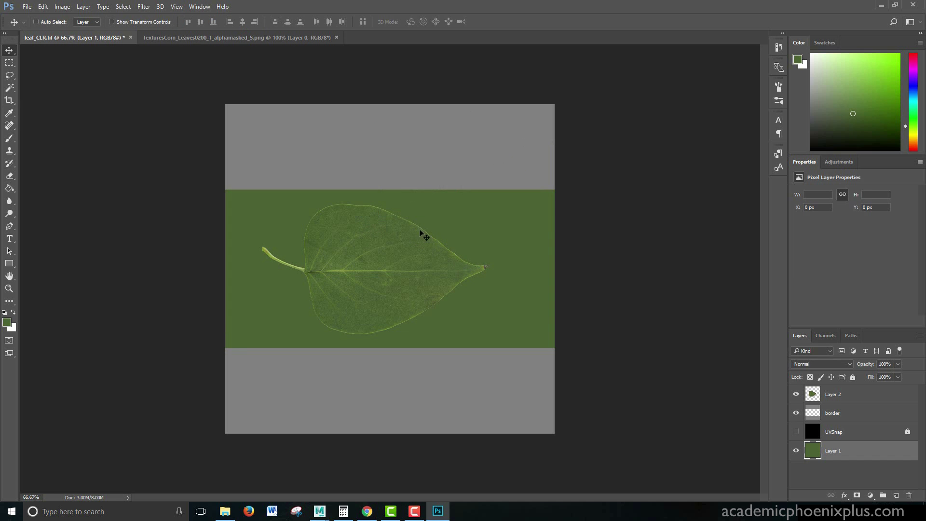
Step: Examine the leaf's upper edge at high magnification against the green background
{"action": "left_click", "coordinate": [9, 289]}
{"action": "left_click", "coordinate": [335, 227]}
{"action": "left_click", "coordinate": [366, 214]}
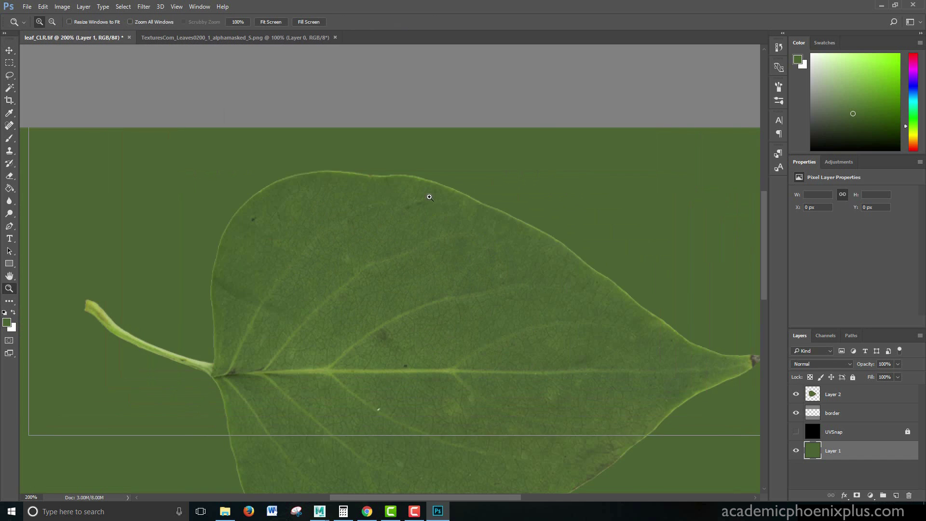
{"action": "left_click", "coordinate": [398, 209]}
{"action": "left_click", "coordinate": [429, 195]}
{"action": "left_click", "coordinate": [465, 161]}
{"action": "left_click", "coordinate": [452, 158]}
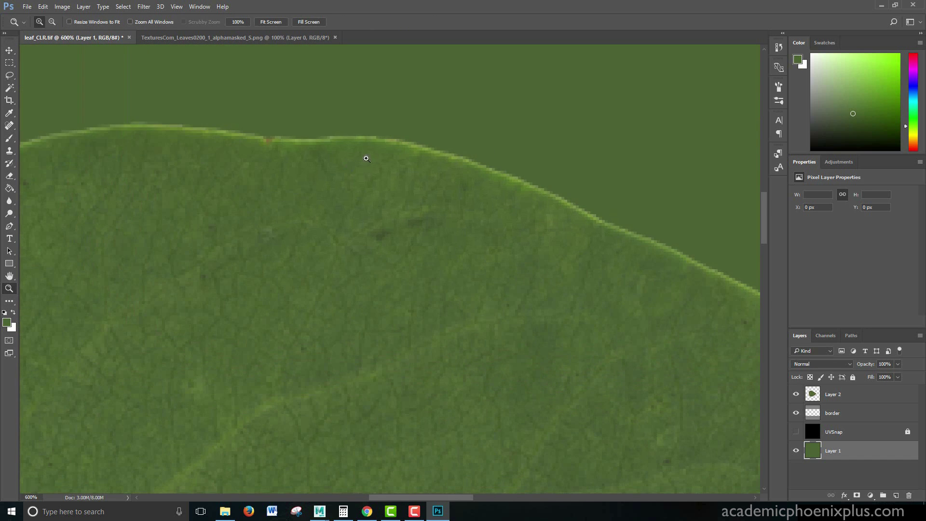
{"action": "left_click", "coordinate": [429, 147]}
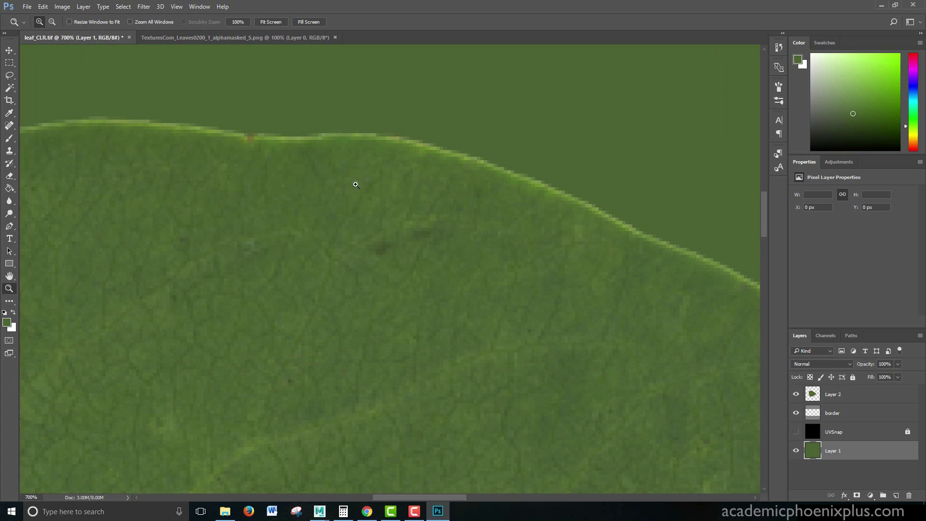
{"action": "left_click_drag", "start_coordinate": [432, 269], "coordinate": [436, 293], "text": "alt"}
{"action": "left_click_drag", "start_coordinate": [437, 331], "coordinate": [426, 368], "text": "alt"}
{"action": "left_click_drag", "start_coordinate": [404, 326], "coordinate": [353, 247]}
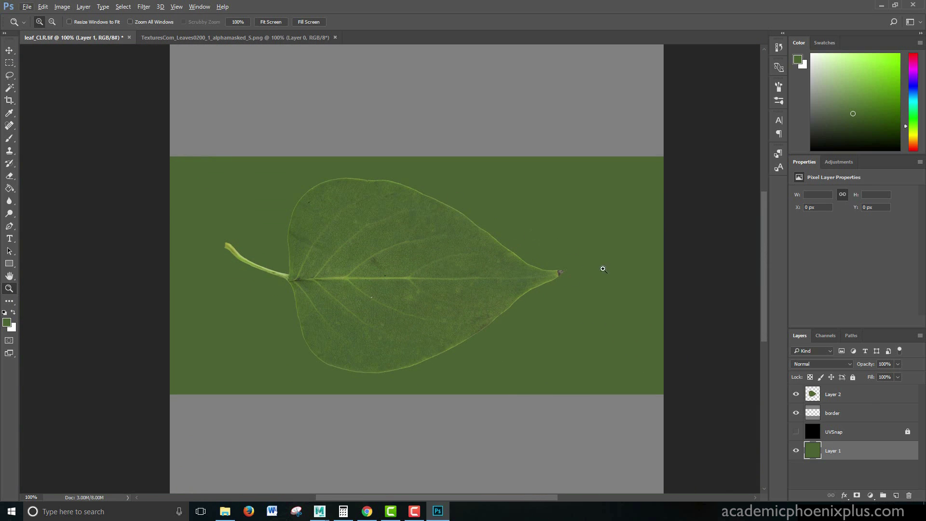
Step: Load the leaf outline of Layer 2 as a selection and contract it by 1 pixel
{"action": "left_click", "coordinate": [812, 394]}
{"action": "left_click", "coordinate": [812, 393], "text": "ctrl"}
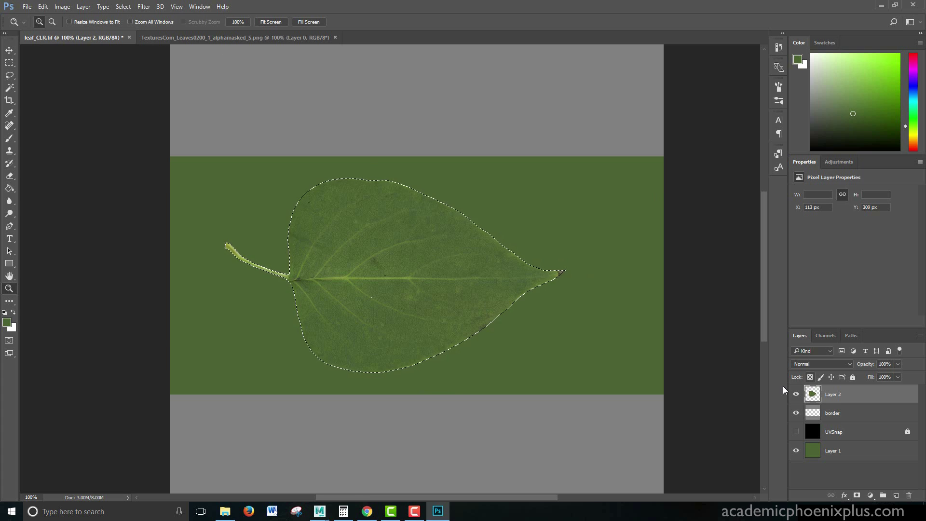
{"action": "left_click", "coordinate": [124, 7]}
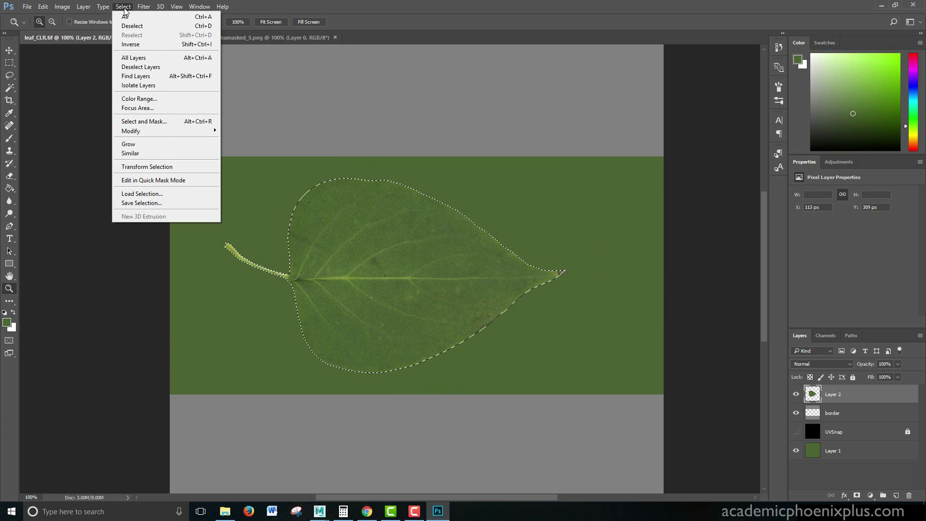
{"action": "mouse_move", "coordinate": [212, 130]}
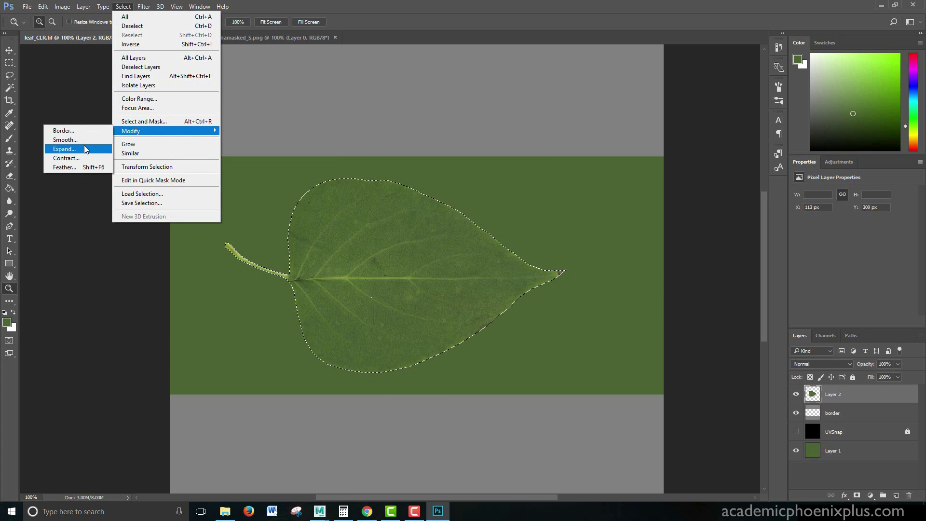
{"action": "left_click", "coordinate": [67, 158]}
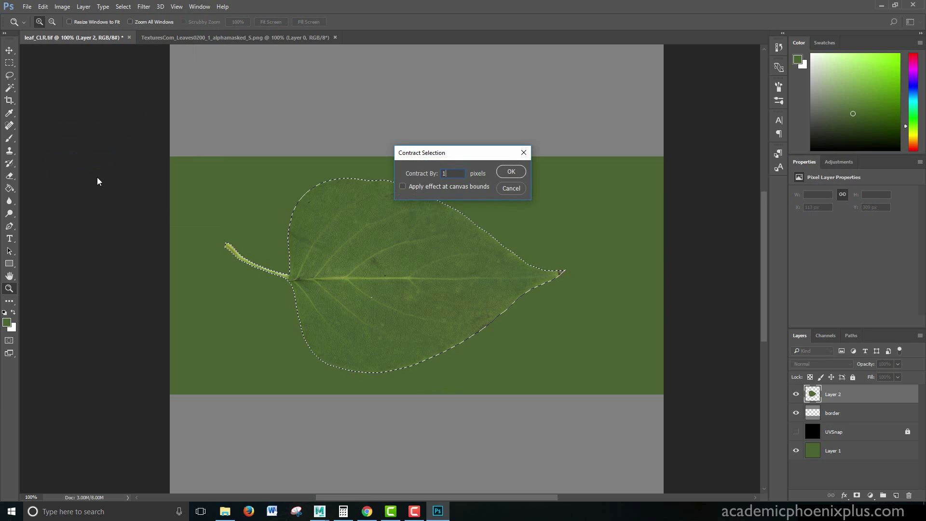
{"action": "key", "text": "Return"}
Step: Delete the light fringe outside the contracted leaf outline on Layer 2 and clear the selection
{"action": "key", "text": "Delete"}
{"action": "key", "text": "ctrl+z"}
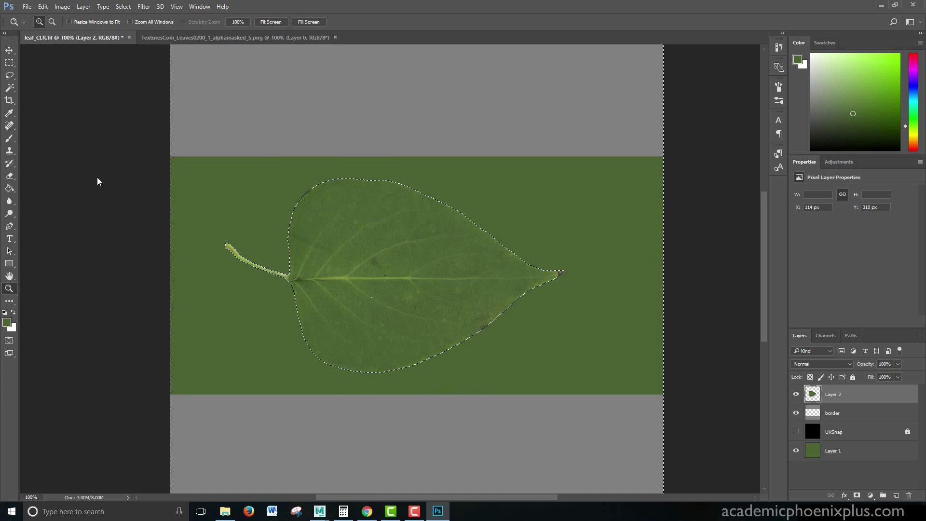
{"action": "key", "text": "ctrl+d"}
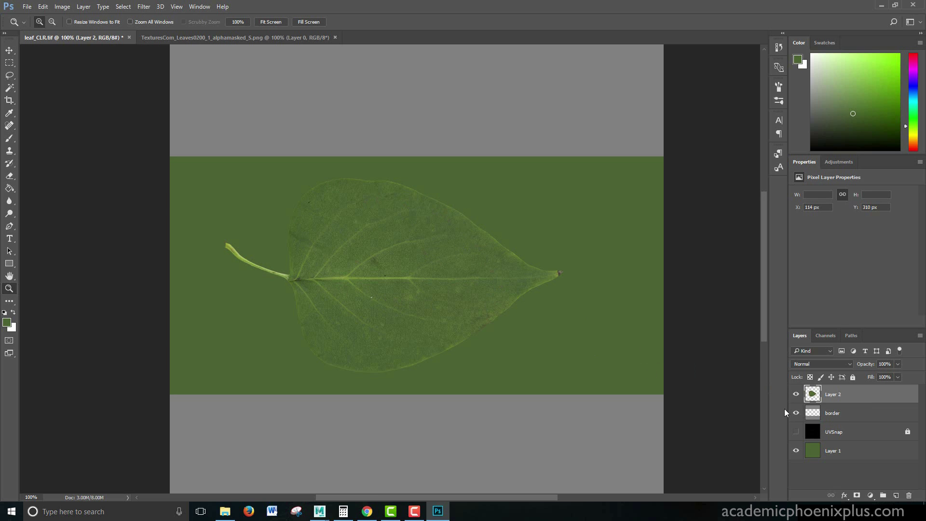
Step: Save the leaf outline of Layer 2 as an alpha channel, return to the RGB composite, and save leaf_CLR.tif
{"action": "key", "text": "ctrl"}
{"action": "left_click", "coordinate": [814, 414], "text": "ctrl"}
{"action": "left_click", "coordinate": [825, 335]}
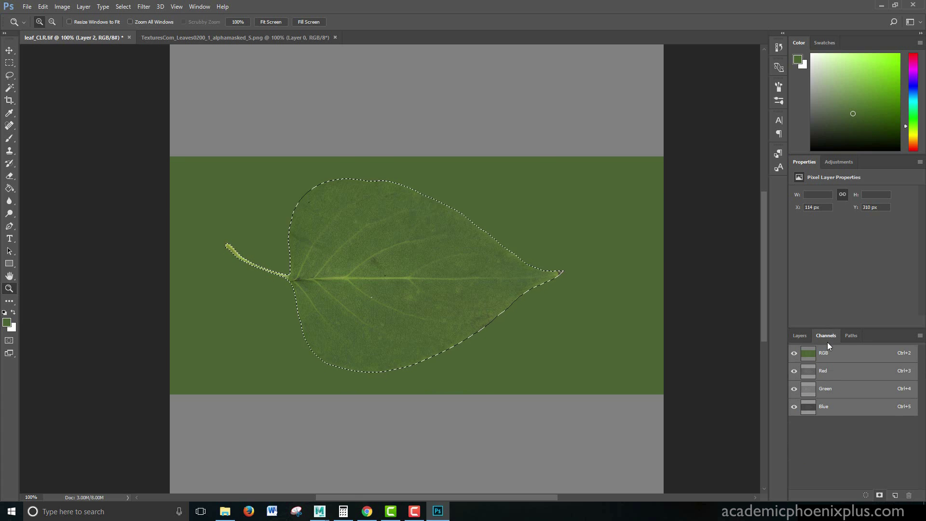
{"action": "left_click", "coordinate": [879, 495]}
{"action": "left_click", "coordinate": [849, 424]}
{"action": "left_click", "coordinate": [800, 336]}
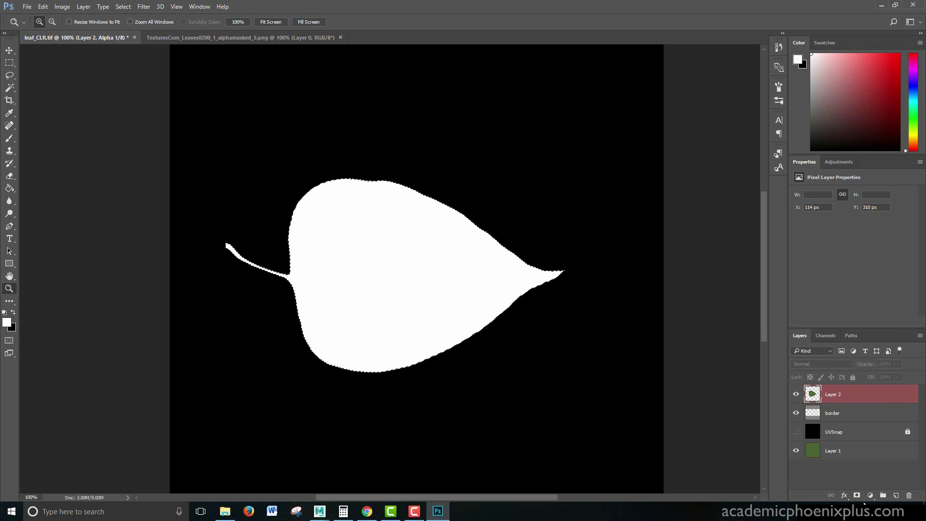
{"action": "key", "text": "ctrl+2"}
{"action": "key", "text": "ctrl+s"}
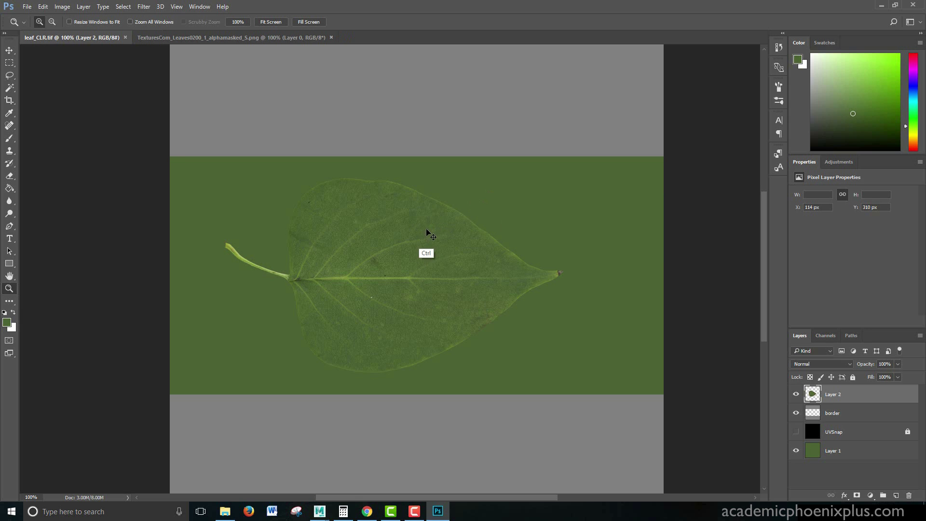
Step: Save the layered document as leaf_CLR in Photoshop PSD format with Maximize Compatibility enabled
{"action": "key", "text": "ctrl+shift+s"}
{"action": "left_click", "coordinate": [239, 224]}
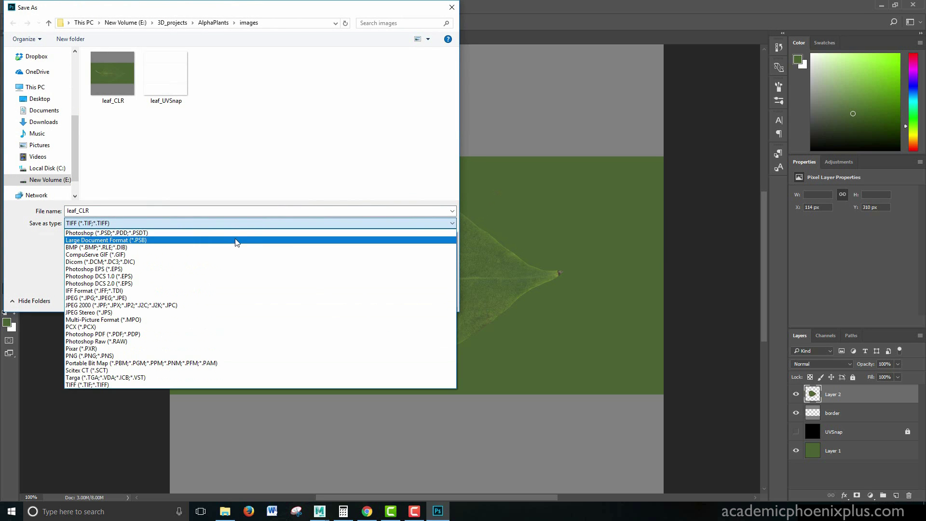
{"action": "left_click", "coordinate": [239, 232]}
{"action": "left_click", "coordinate": [378, 301]}
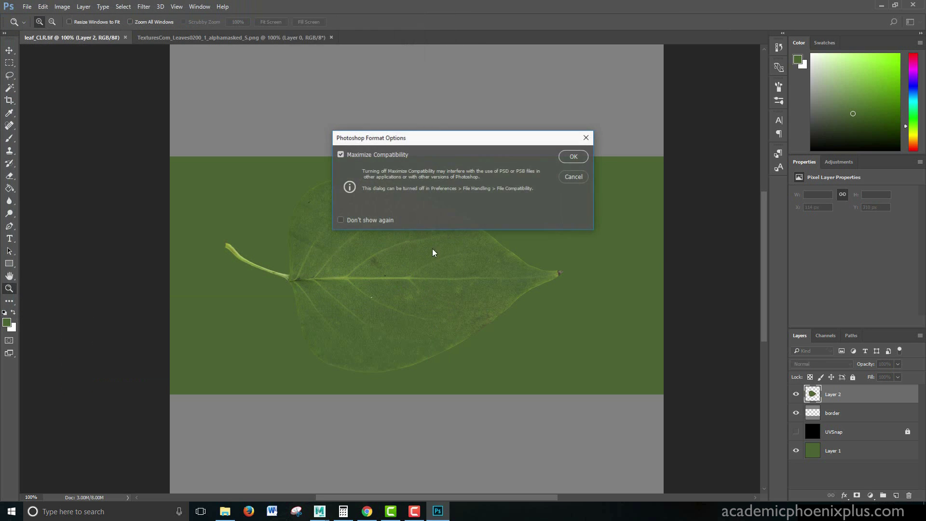
{"action": "left_click", "coordinate": [573, 161]}
Step: Flatten all layers of the leaf image into a single background
{"action": "left_click", "coordinate": [83, 7]}
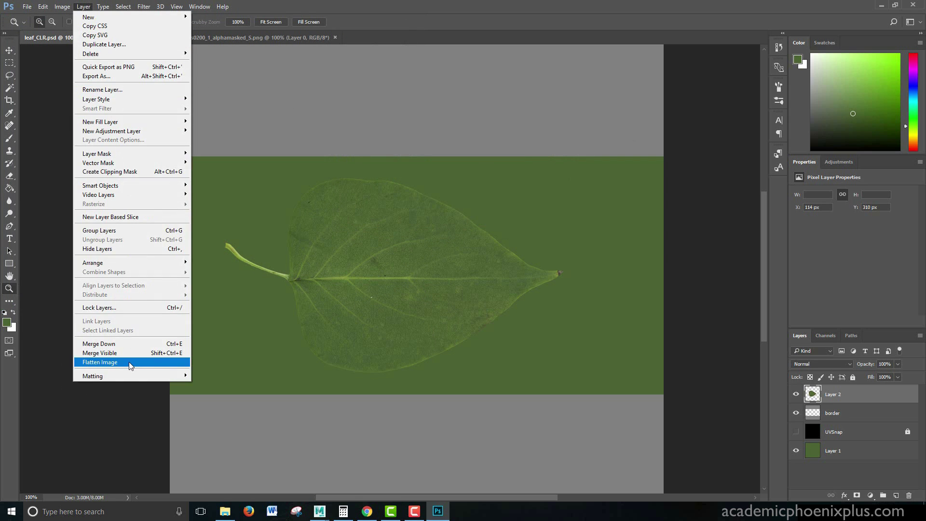
{"action": "left_click", "coordinate": [130, 362]}
{"action": "left_click", "coordinate": [444, 189]}
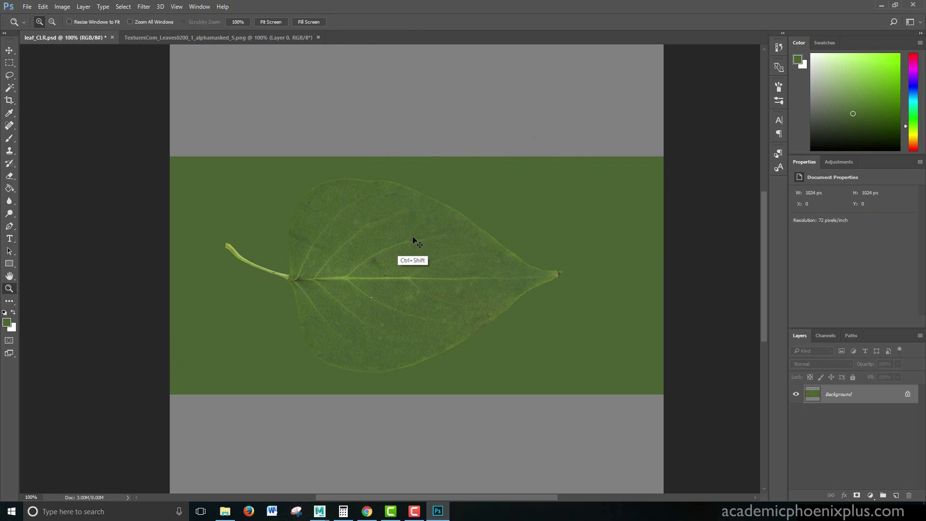
Step: Save the flattened image as TIFF over the existing leaf_CLR file, with no image compression and IBM PC byte order
{"action": "key", "text": "ctrl+shift+s"}
{"action": "left_click", "coordinate": [163, 223]}
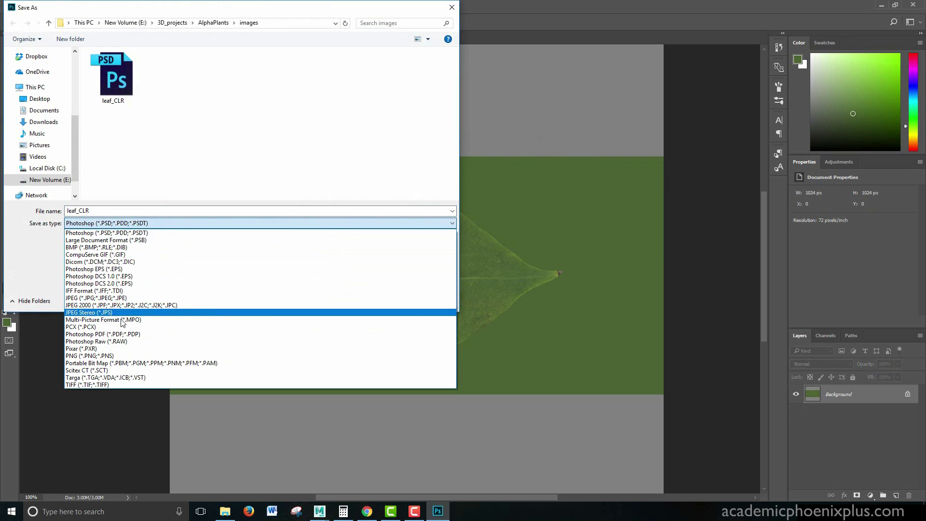
{"action": "left_click", "coordinate": [104, 384]}
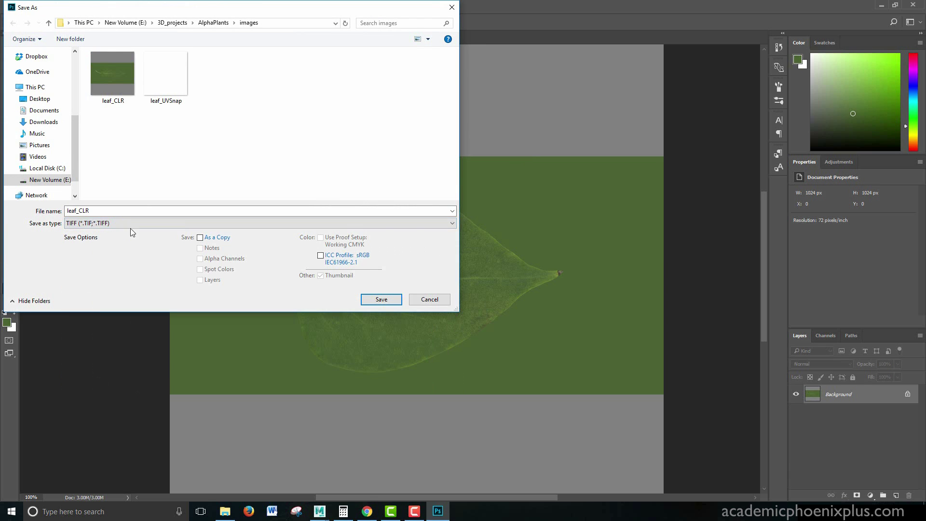
{"action": "left_click", "coordinate": [381, 299]}
{"action": "left_click", "coordinate": [479, 258]}
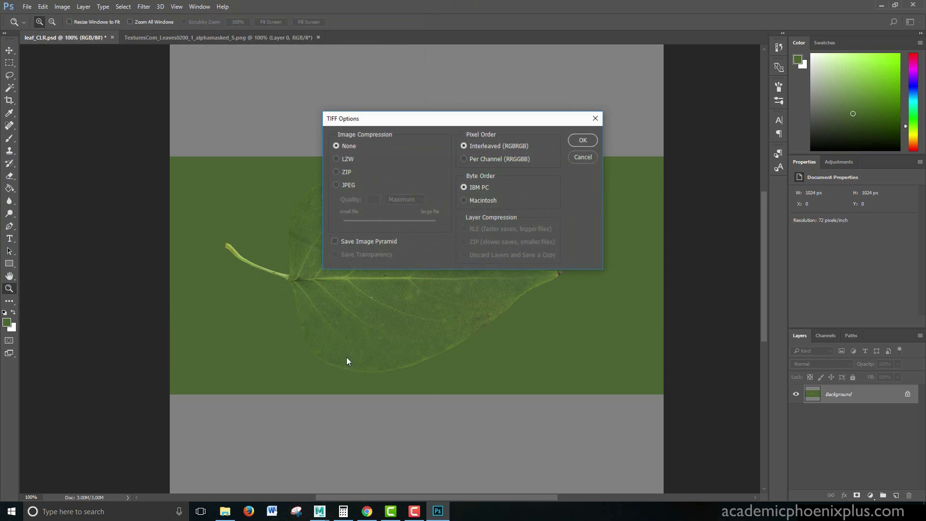
{"action": "left_click", "coordinate": [587, 143]}
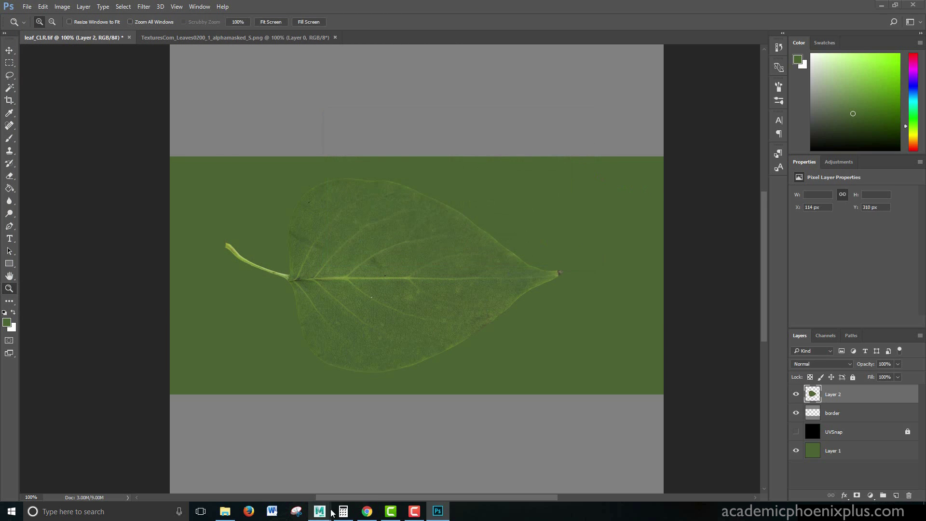
Step: Switch to Maya and assign a new Lambert material to the leaf plane
{"action": "left_click", "coordinate": [319, 510]}
{"action": "left_click", "coordinate": [491, 295]}
{"action": "right_click_drag", "start_coordinate": [386, 239], "coordinate": [400, 478]}
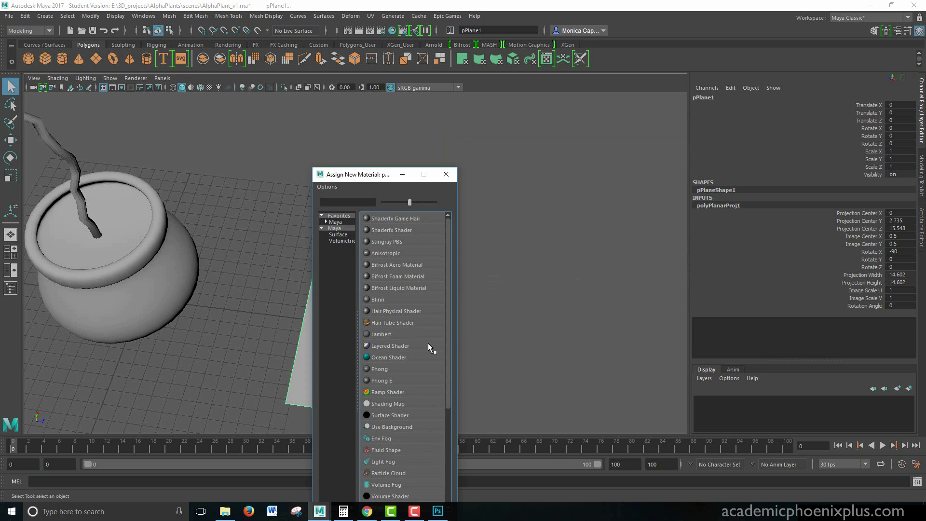
{"action": "left_click", "coordinate": [380, 334]}
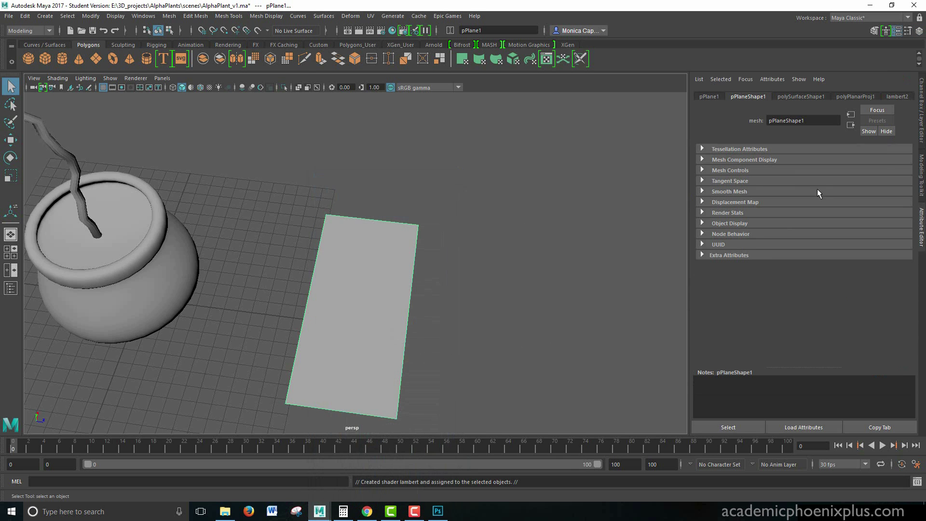
Step: Rename the leaf plane's new Lambert material to leaf_lambert
{"action": "left_click", "coordinate": [896, 96]}
{"action": "left_click", "coordinate": [821, 121]}
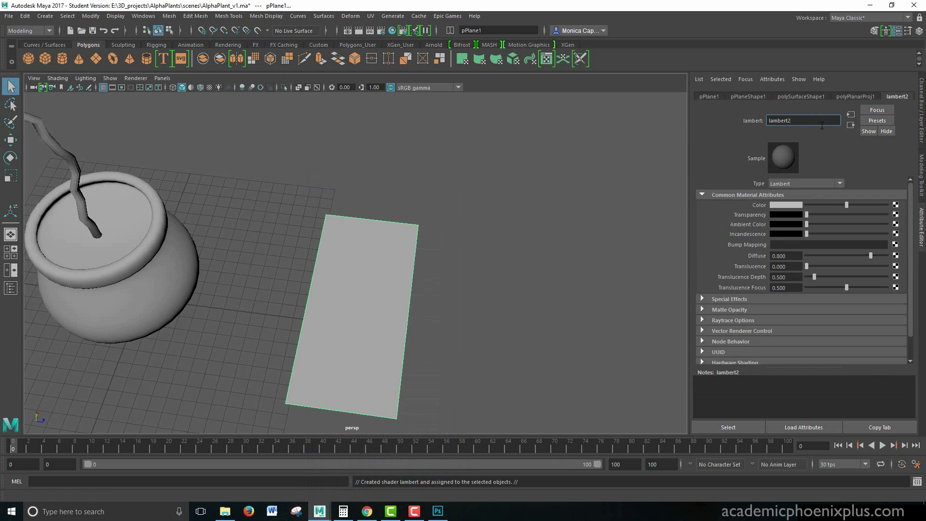
{"action": "type", "text": "leaf_"}
{"action": "key", "text": "Return"}
Step: Connect a File texture to leaf_lambert's color and start browsing for its image in the AlphaPlants sourceimages folder
{"action": "left_click", "coordinate": [895, 205]}
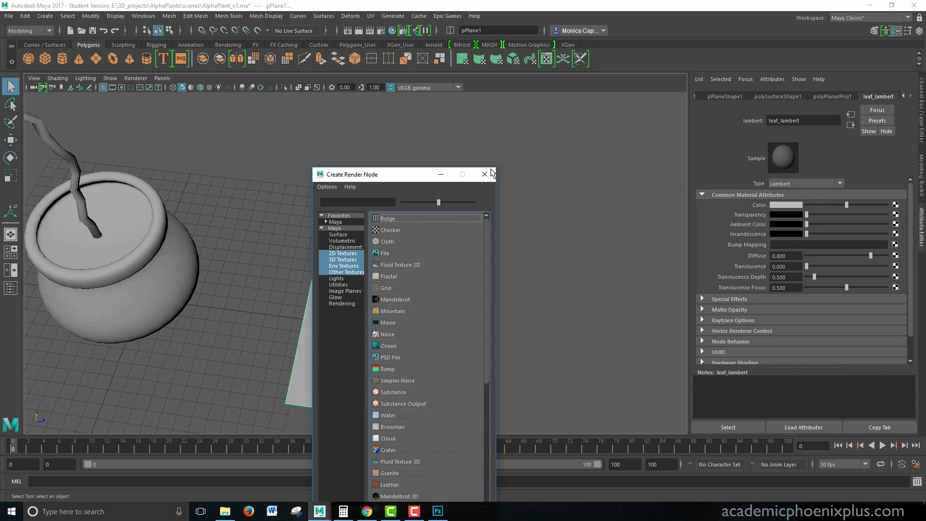
{"action": "left_click", "coordinate": [406, 250]}
{"action": "left_click", "coordinate": [898, 228]}
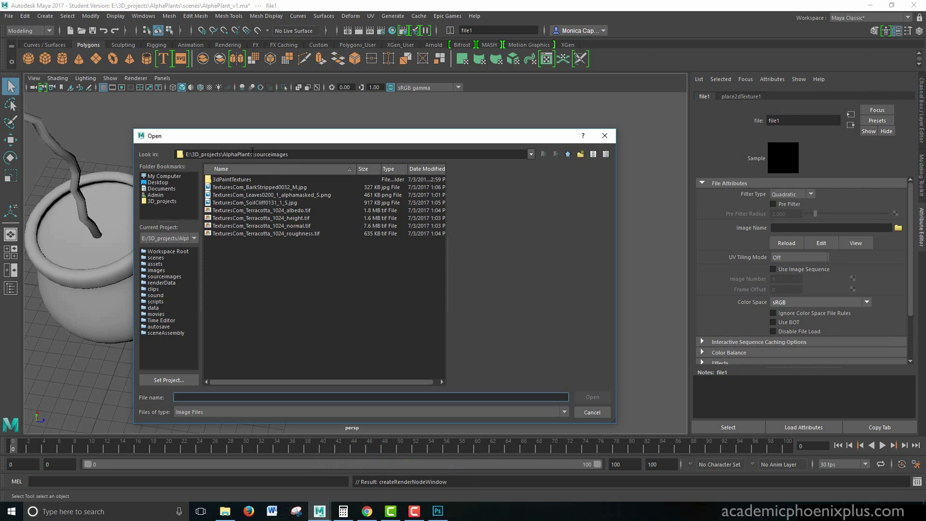
{"action": "double_click", "coordinate": [268, 155]}
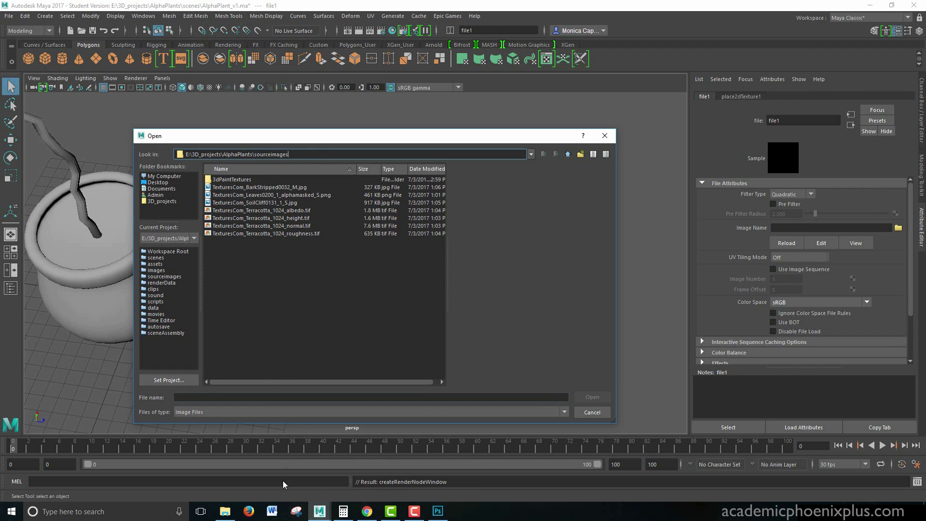
Step: Switch to Photoshop and save leaf_CLR as an uncompressed TIFF copy without layers, keeping alpha channels, in the AlphaPlants sourceimages folder
{"action": "left_click", "coordinate": [438, 511]}
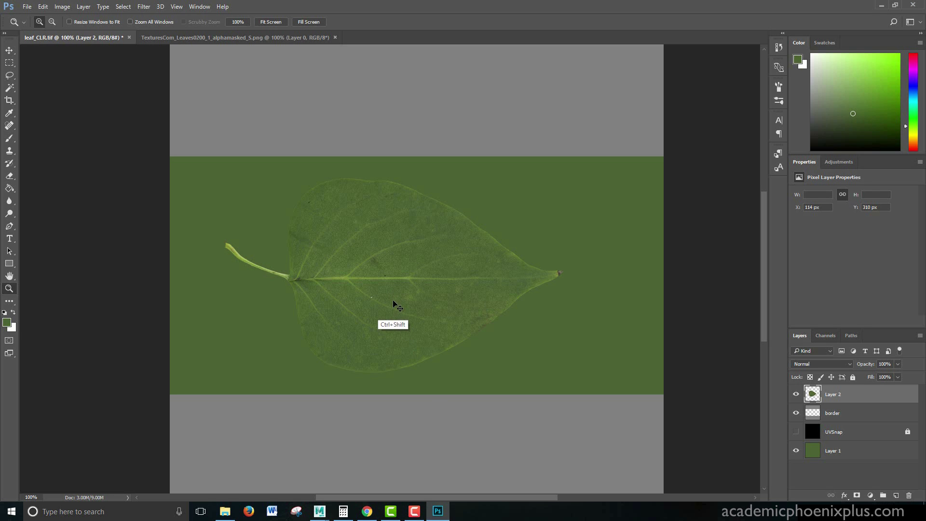
{"action": "key", "text": "ctrl+shift+s"}
{"action": "left_click", "coordinate": [212, 23]}
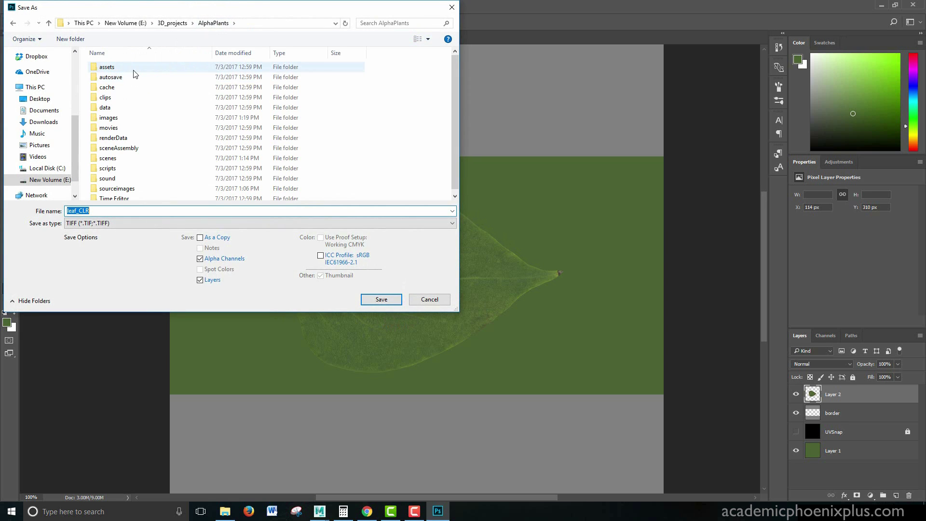
{"action": "left_click", "coordinate": [136, 190]}
{"action": "double_click", "coordinate": [138, 192]}
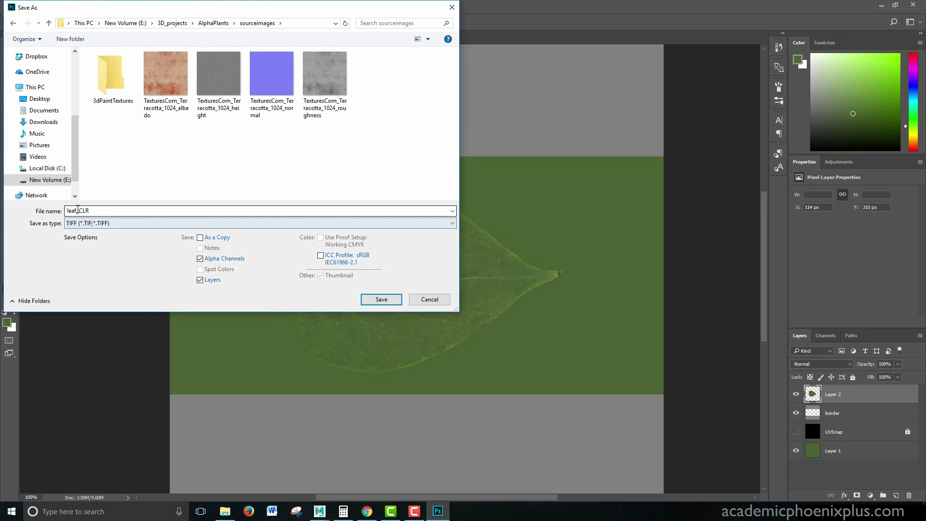
{"action": "left_click", "coordinate": [200, 280]}
{"action": "left_click", "coordinate": [381, 300]}
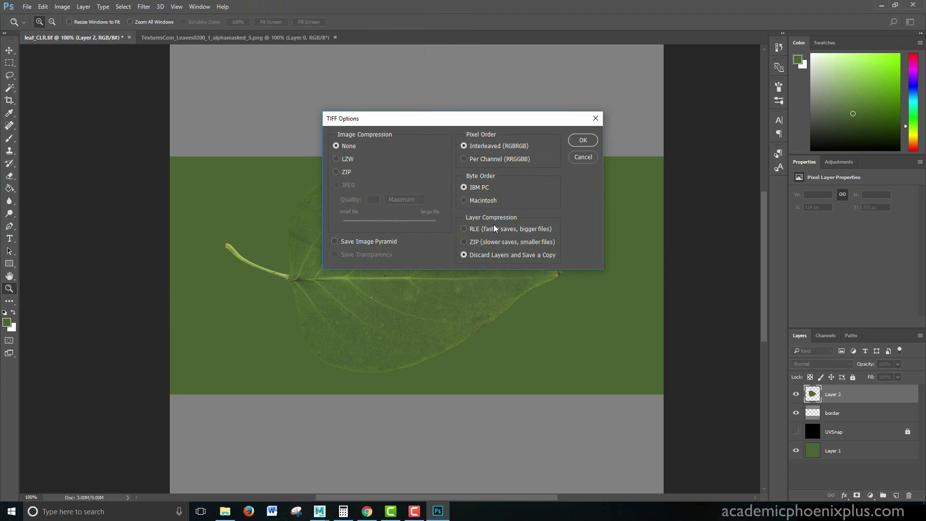
{"action": "left_click", "coordinate": [582, 140]}
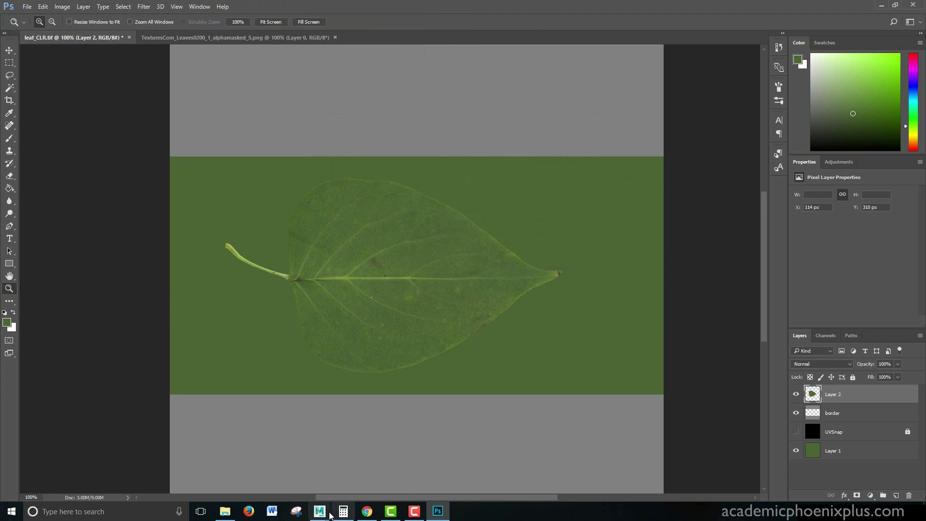
Step: Switch to Maya, load leaf_CLR.tif into the file texture, and turn on textured display to inspect the selected leaf plane
{"action": "mouse_move", "coordinate": [319, 510]}
{"action": "left_click", "coordinate": [366, 465]}
{"action": "double_click", "coordinate": [232, 187]}
{"action": "key", "text": "6"}
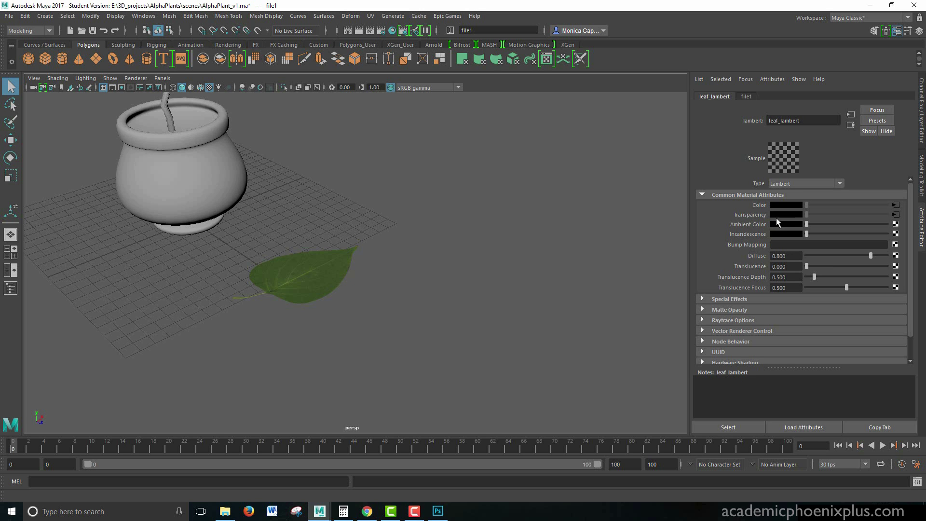
{"action": "left_click_drag", "start_coordinate": [324, 254], "coordinate": [329, 278], "text": "alt"}
{"action": "left_click", "coordinate": [328, 275]}
{"action": "middle_click_drag", "start_coordinate": [343, 228], "coordinate": [393, 207], "text": "alt"}
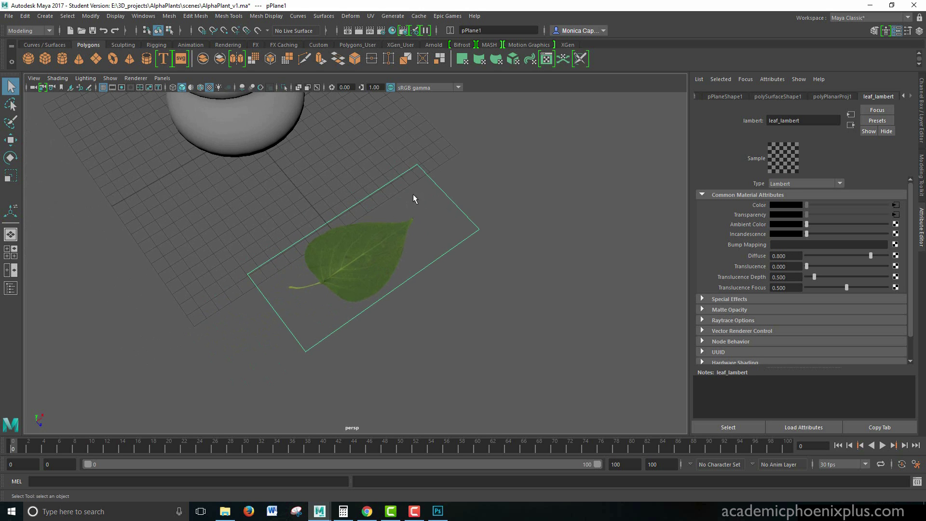
{"action": "right_click", "coordinate": [404, 195]}
{"action": "right_click_drag", "start_coordinate": [404, 196], "coordinate": [412, 441]}
{"action": "left_click_drag", "start_coordinate": [378, 180], "coordinate": [401, 101]}
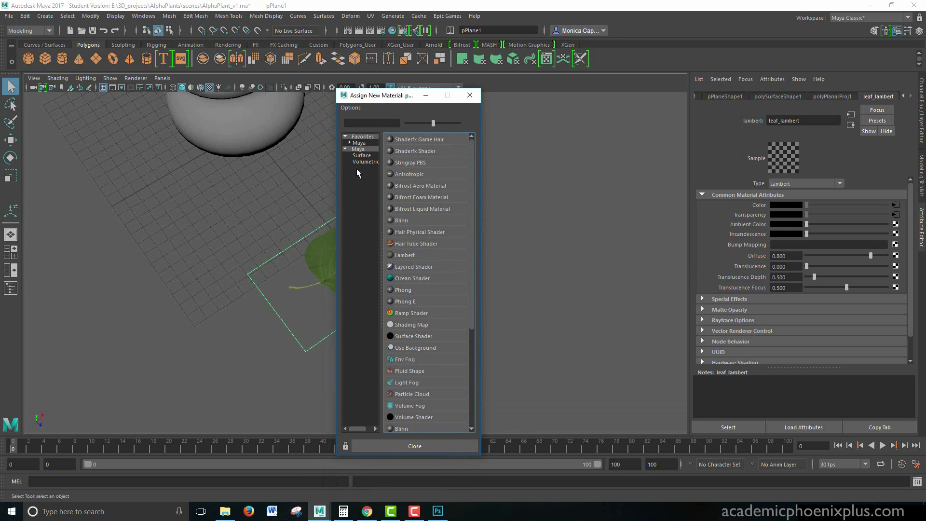
{"action": "left_click", "coordinate": [470, 95]}
Step: Load the Arnold plug-in mtoa.mll through the Plug-in Manager
{"action": "left_click", "coordinate": [144, 17]}
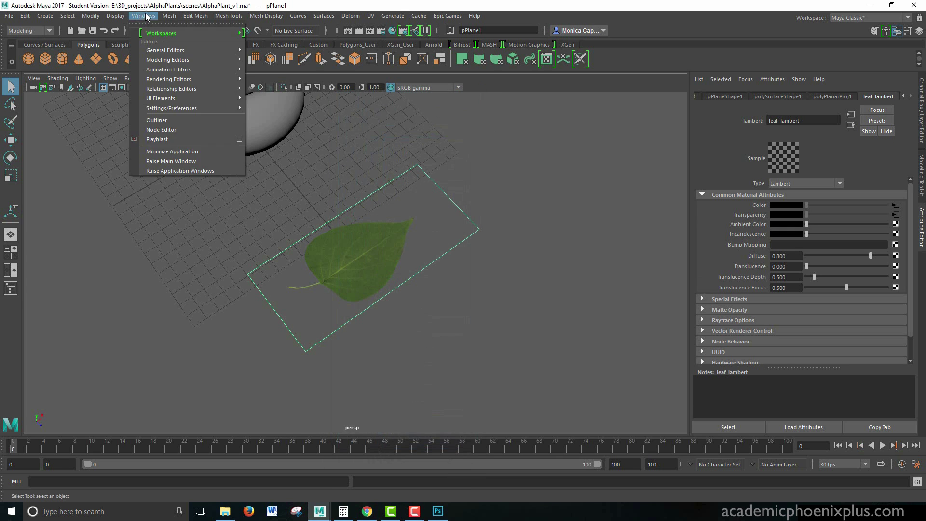
{"action": "mouse_move", "coordinate": [227, 108]}
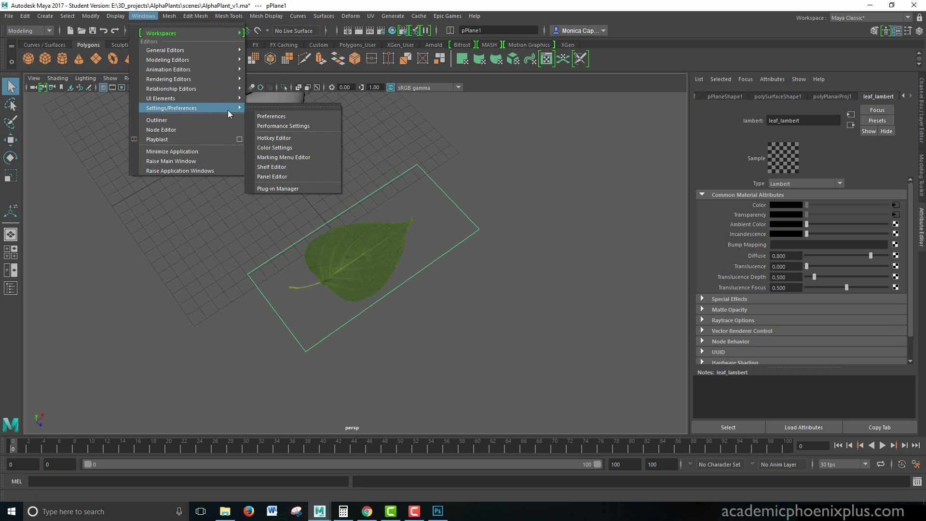
{"action": "left_click", "coordinate": [290, 187]}
{"action": "left_click_drag", "start_coordinate": [425, 175], "coordinate": [432, 159]}
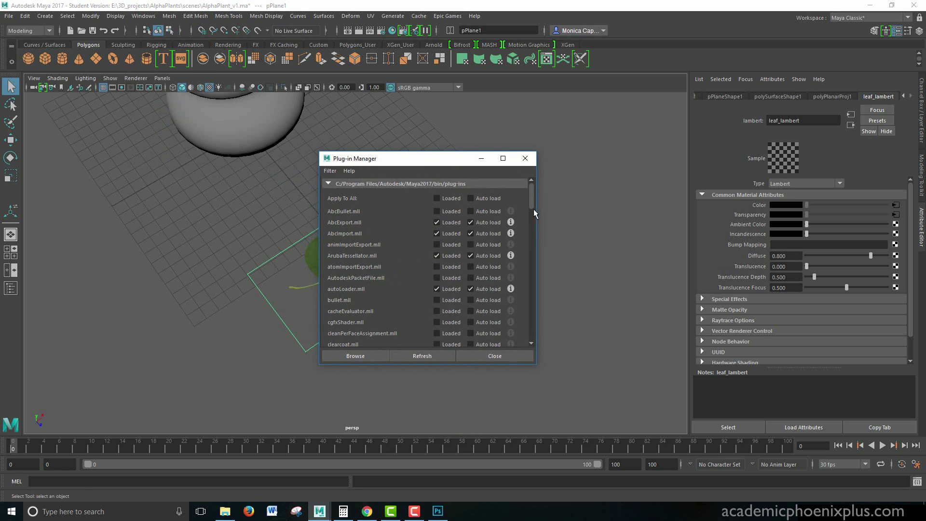
{"action": "left_click_drag", "start_coordinate": [531, 205], "coordinate": [526, 251]}
{"action": "scroll", "coordinate": [527, 255], "scroll_direction": "down", "scroll_amount": 10}
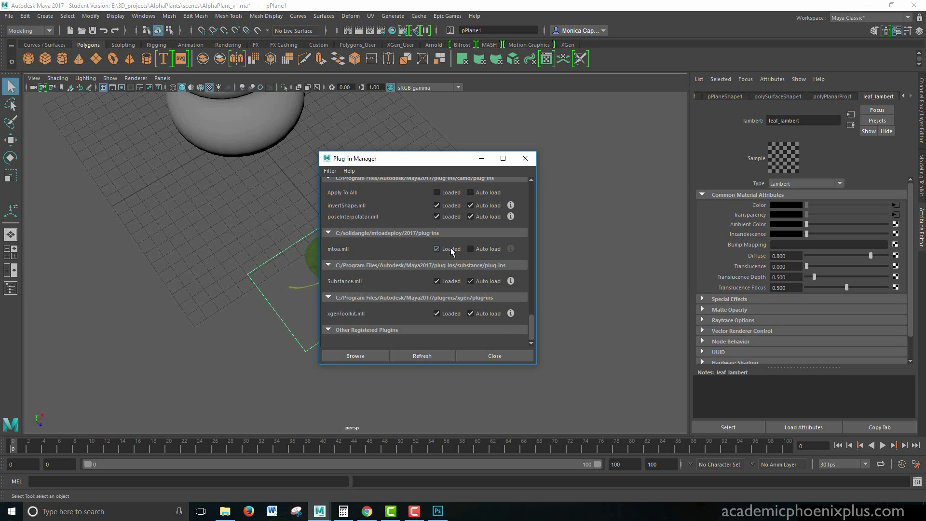
{"action": "left_click", "coordinate": [436, 249]}
Step: Assign a new Arnold aiStandard material to the leaf plane
{"action": "right_click_drag", "start_coordinate": [382, 207], "coordinate": [399, 475]}
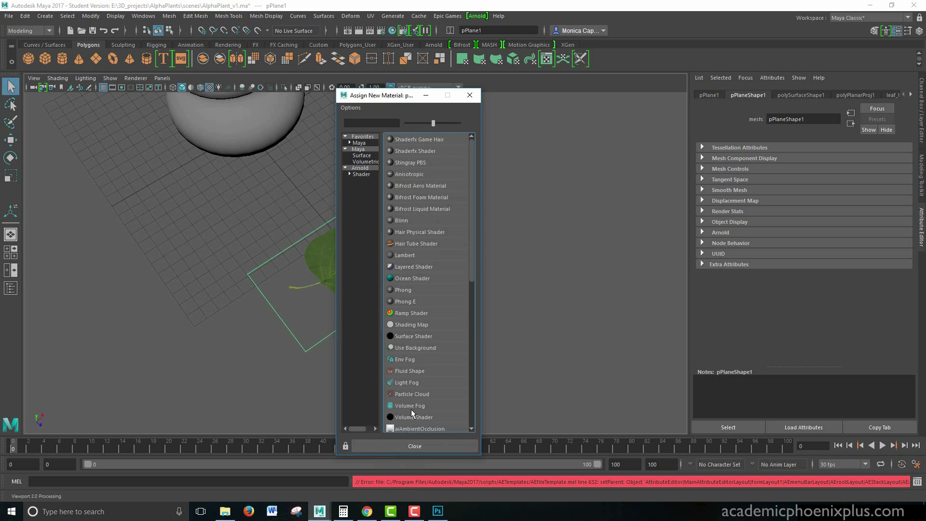
{"action": "left_click", "coordinate": [360, 168]}
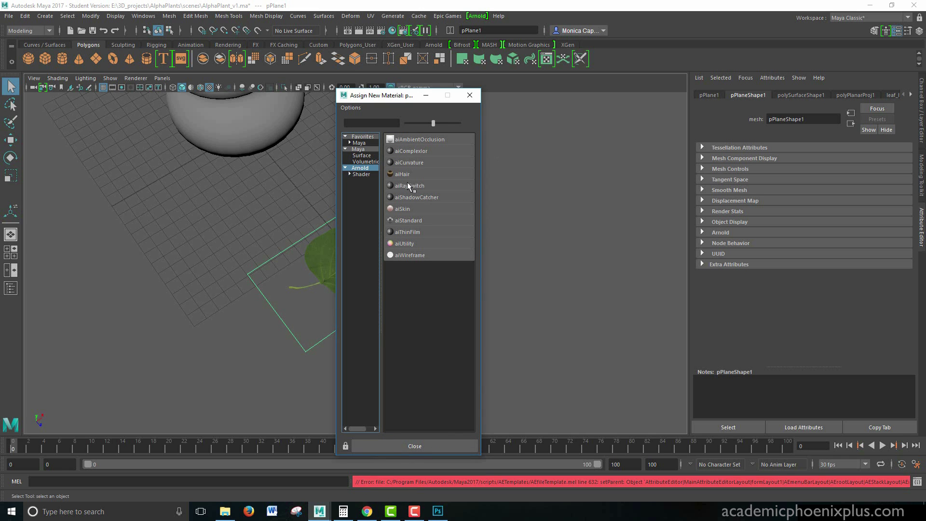
{"action": "left_click", "coordinate": [425, 219]}
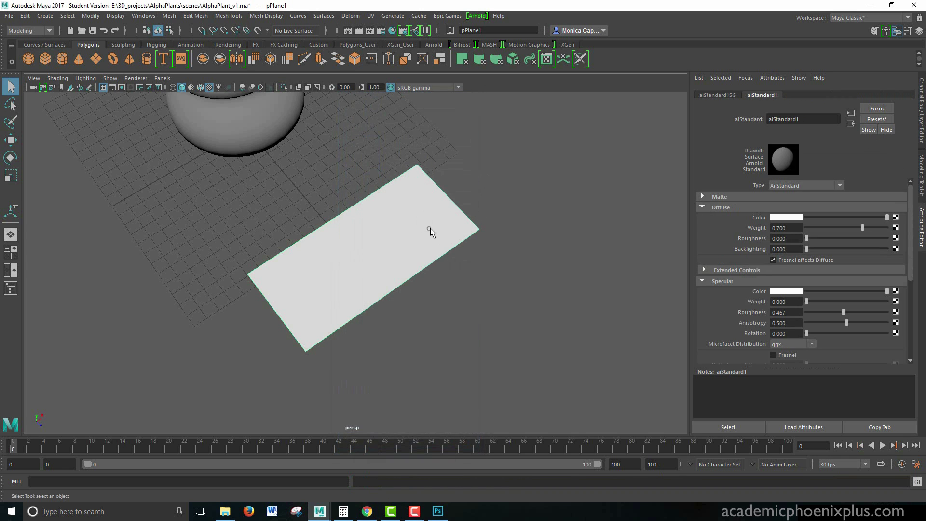
Step: Delete all construction history in the scene
{"action": "left_click", "coordinate": [909, 94]}
{"action": "left_click", "coordinate": [881, 95]}
{"action": "left_click", "coordinate": [25, 16]}
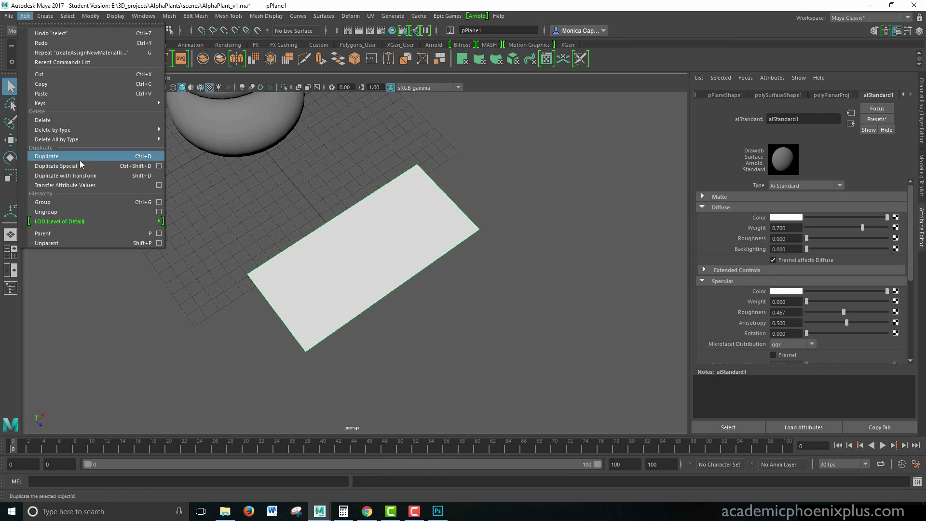
{"action": "mouse_move", "coordinate": [102, 138]}
{"action": "left_click", "coordinate": [212, 142]}
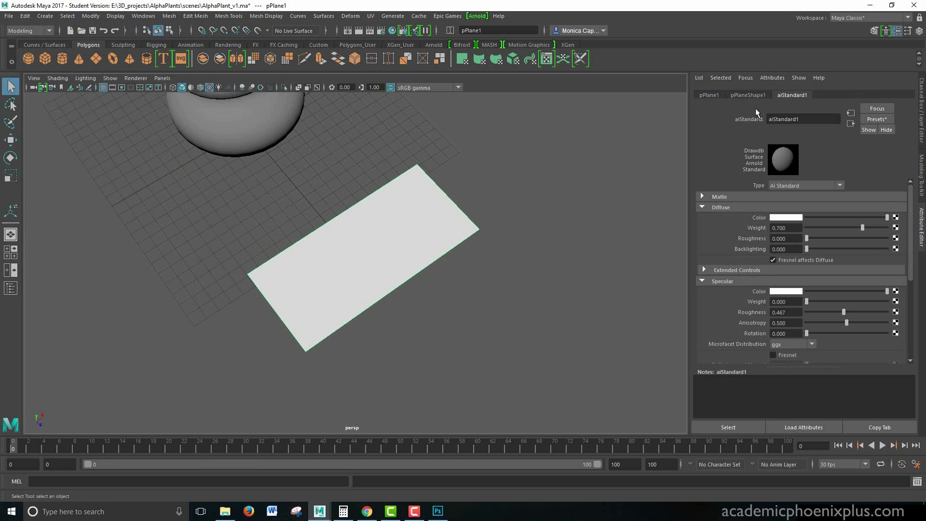
Step: Connect a File texture to the aiStandard material's diffuse color and load leaf_CLR.tif from the sourceimages folder
{"action": "left_click", "coordinate": [895, 217]}
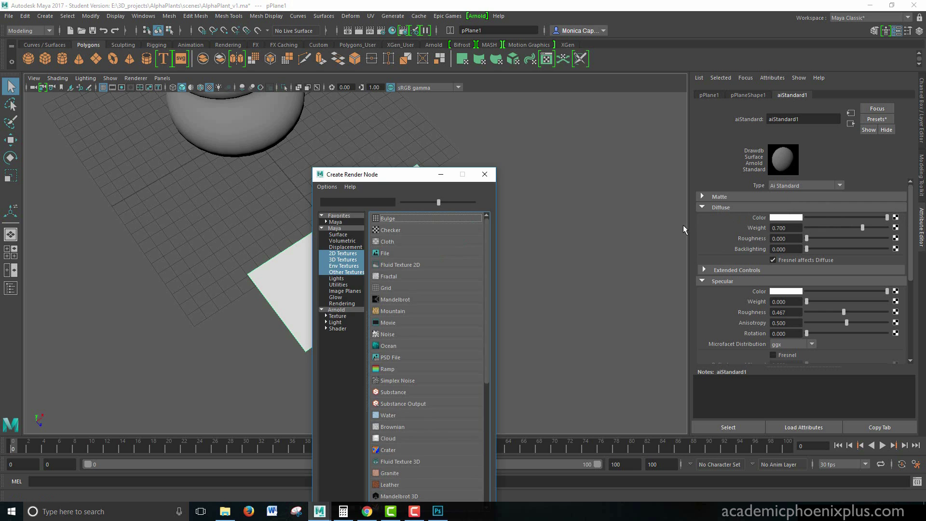
{"action": "left_click", "coordinate": [399, 252]}
{"action": "left_click", "coordinate": [898, 227]}
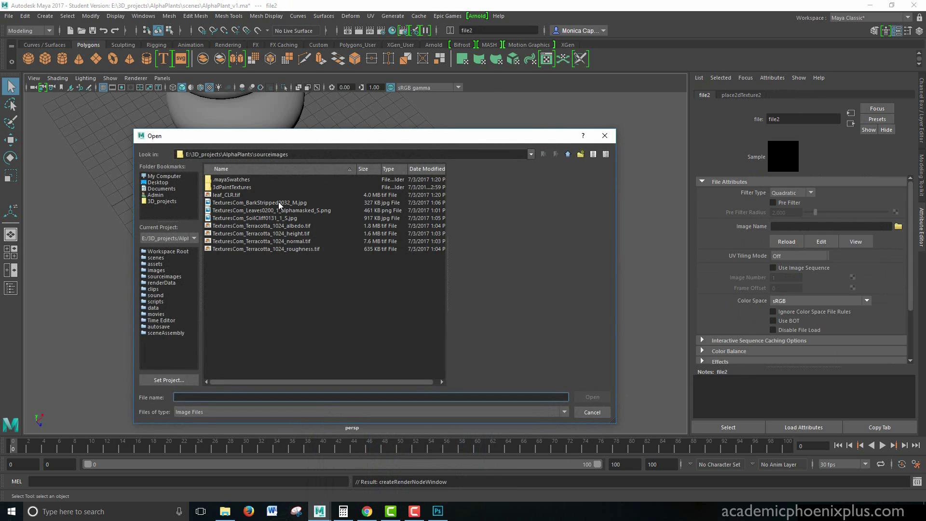
{"action": "double_click", "coordinate": [223, 195]}
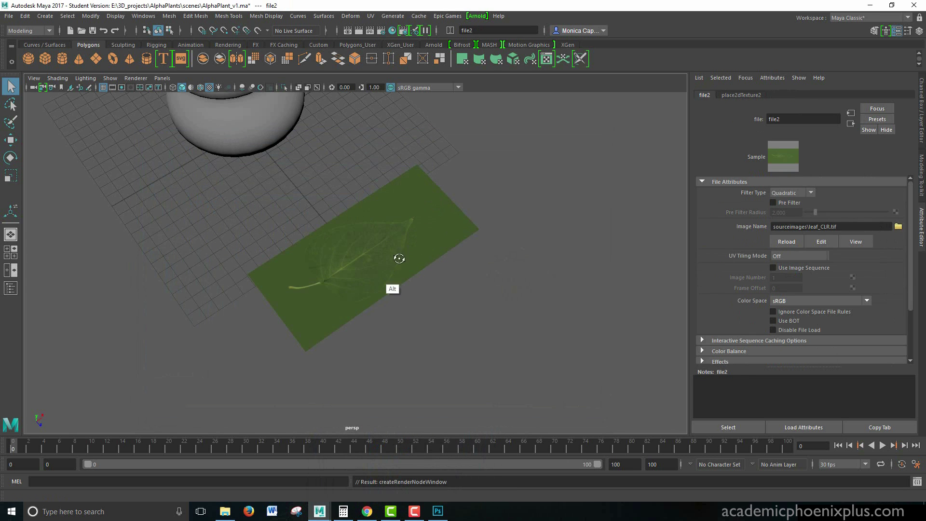
Step: Rename the leaf plane's Arnold material to leaf_aiStandard
{"action": "left_click_drag", "start_coordinate": [403, 248], "coordinate": [417, 266], "text": "alt"}
{"action": "left_click", "coordinate": [430, 209]}
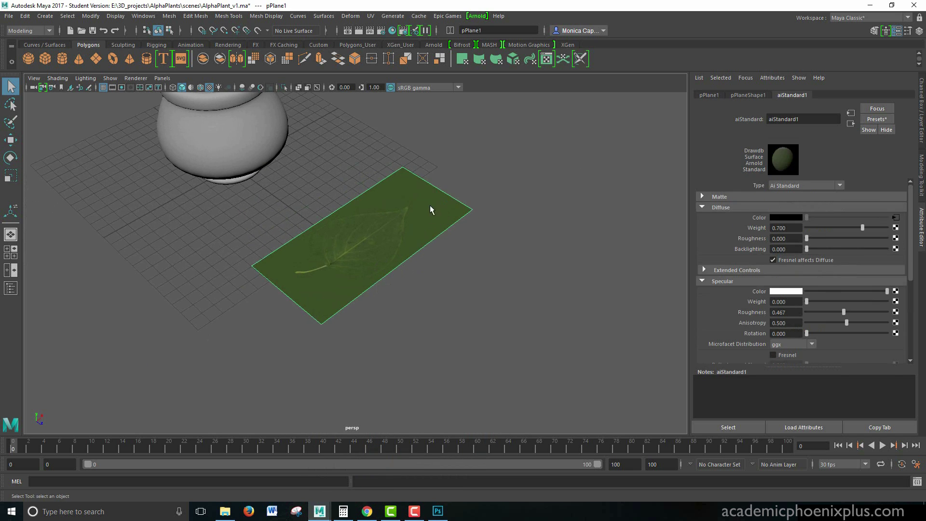
{"action": "triple_click", "coordinate": [803, 119]}
{"action": "type", "text": "leaf_aiStandard"}
{"action": "key", "text": "Return"}
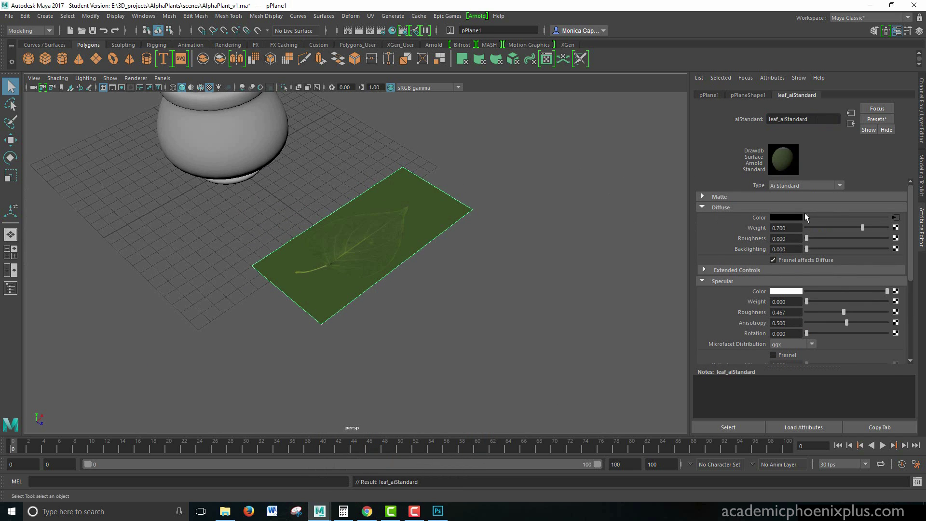
Step: Switch to Photoshop, examine the Alpha 1 channel of leaf_CLR, and return to the color view of Layer 2
{"action": "left_click_drag", "start_coordinate": [908, 261], "coordinate": [905, 285]}
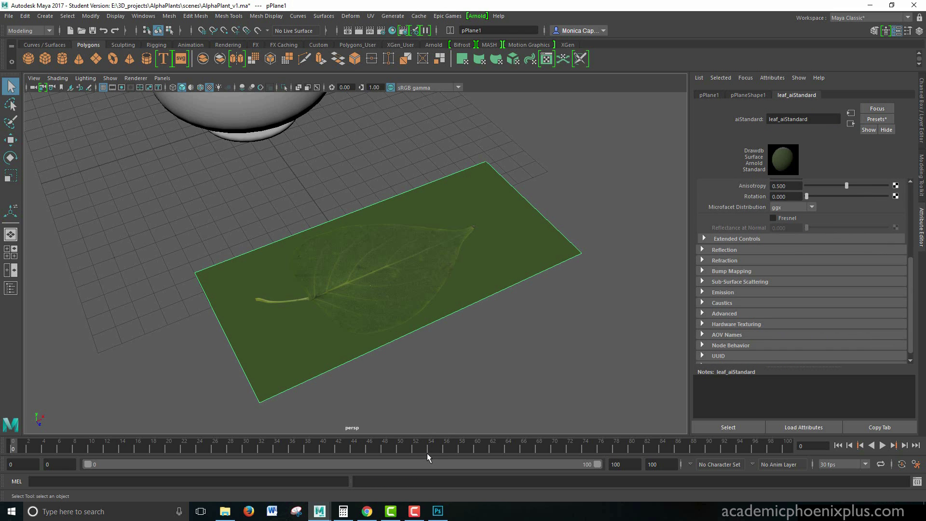
{"action": "left_click", "coordinate": [438, 511]}
{"action": "left_click", "coordinate": [824, 335]}
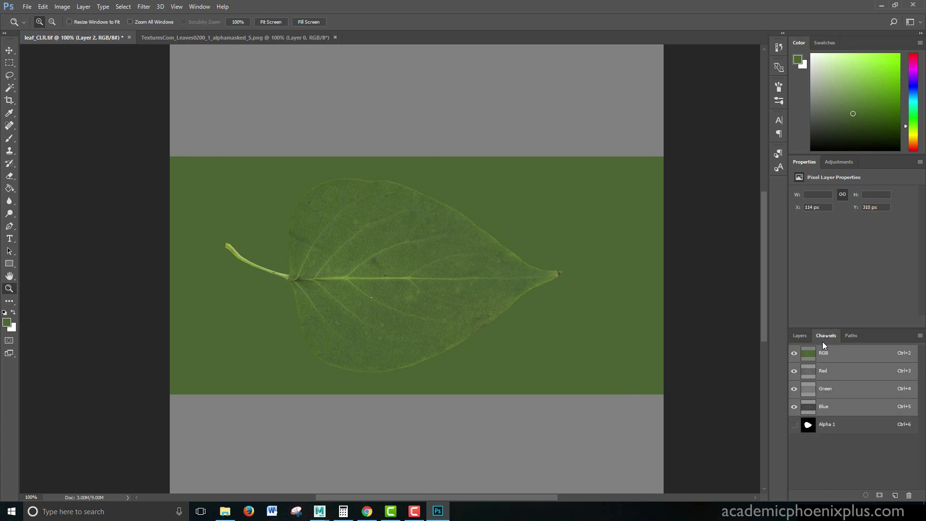
{"action": "left_click", "coordinate": [851, 426]}
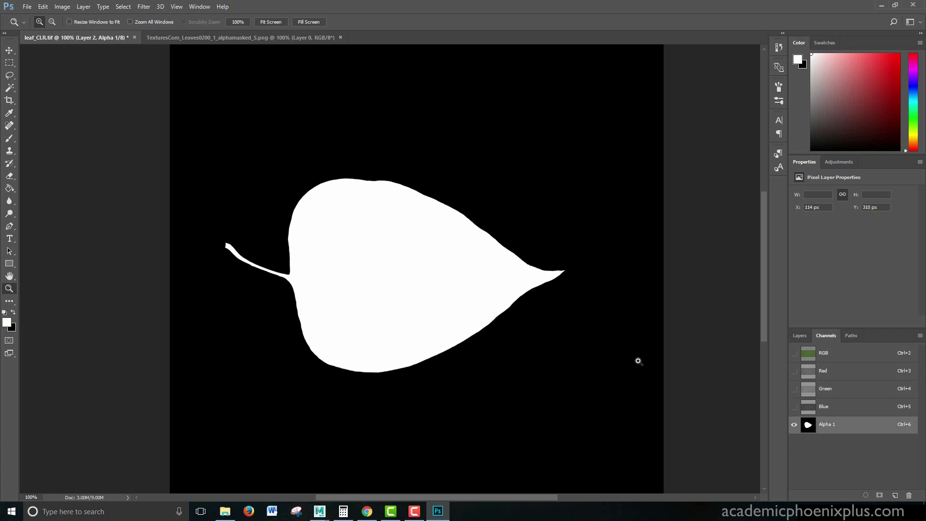
{"action": "left_click", "coordinate": [801, 335]}
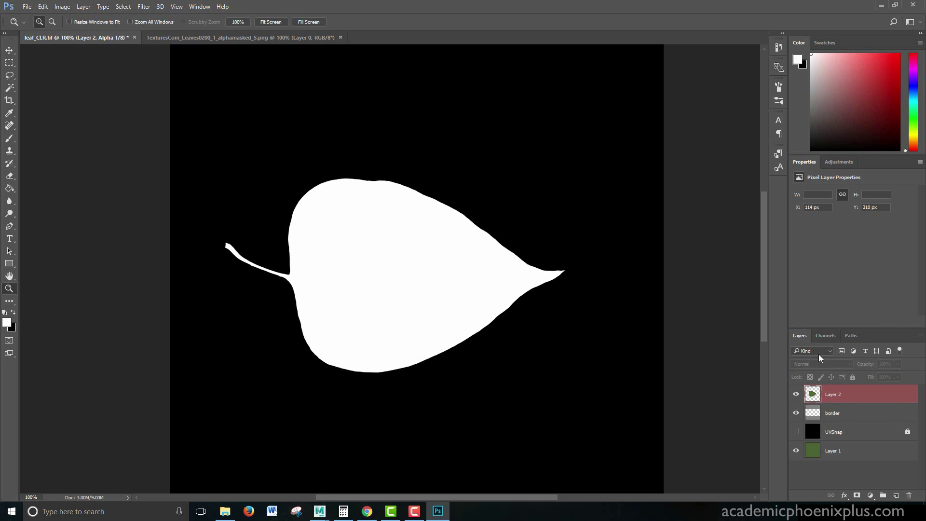
{"action": "left_click", "coordinate": [847, 395]}
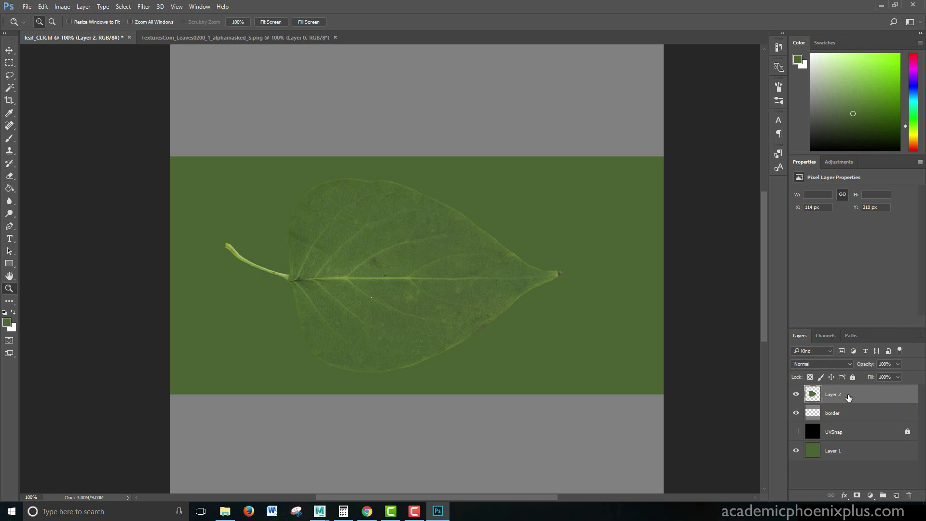
Step: Add a white Color Overlay effect at 100% opacity to the leaf on Layer 2
{"action": "double_click", "coordinate": [878, 399]}
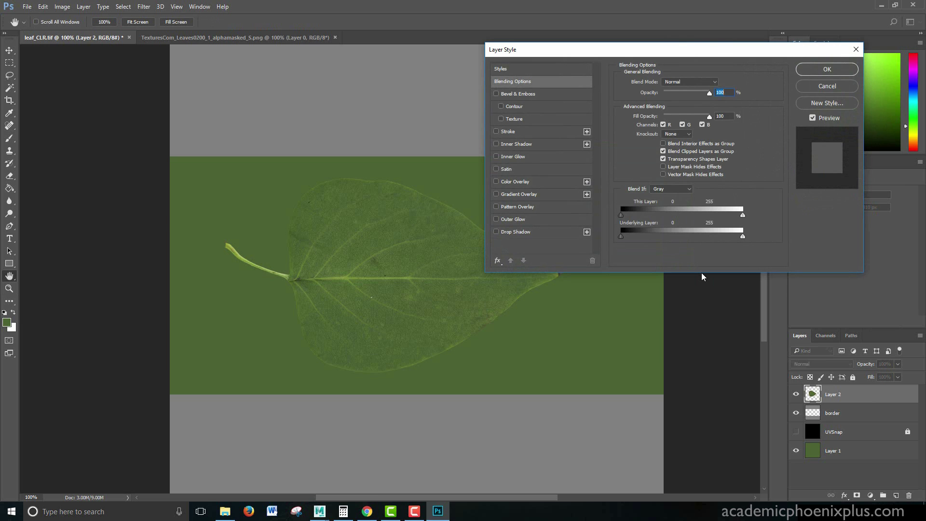
{"action": "left_click", "coordinate": [523, 183]}
{"action": "left_click", "coordinate": [719, 85]}
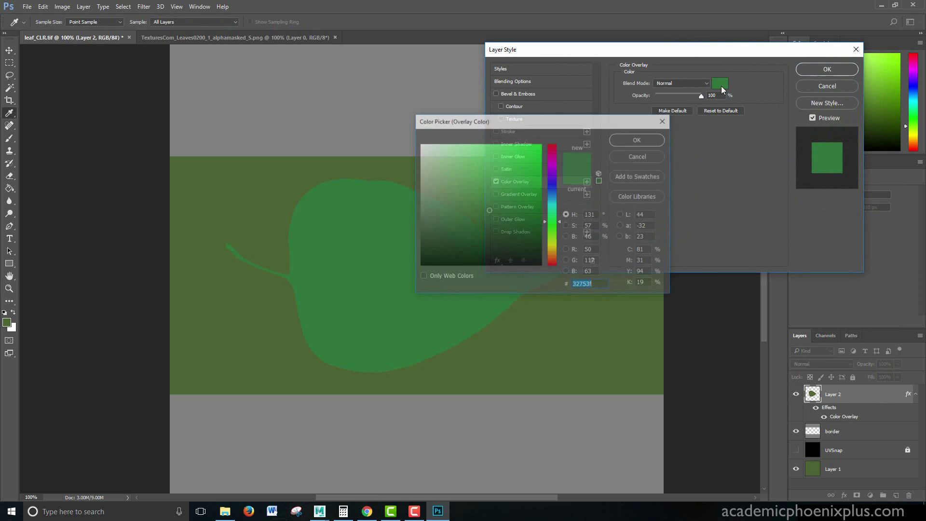
{"action": "left_click_drag", "start_coordinate": [463, 169], "coordinate": [378, 102]}
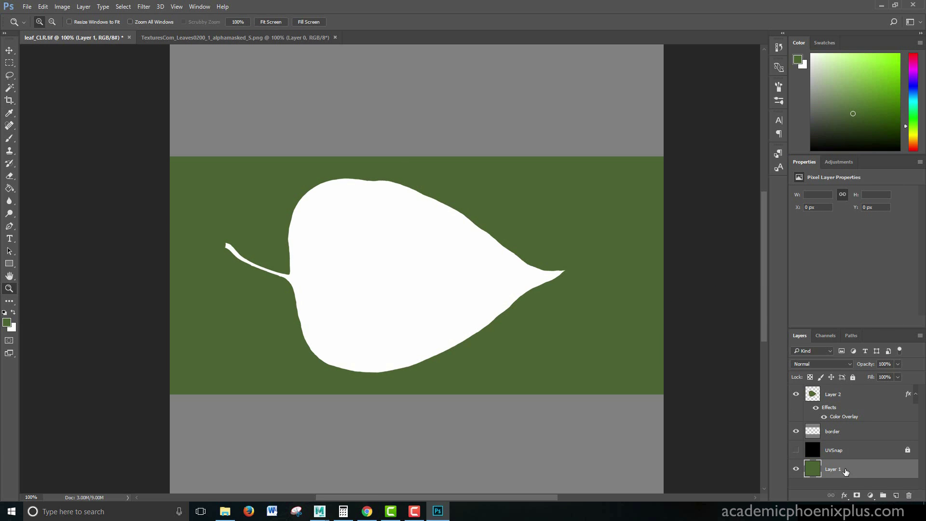
Step: Fill Layer 1 with the default black foreground color and hide the border layer
{"action": "key", "text": "d"}
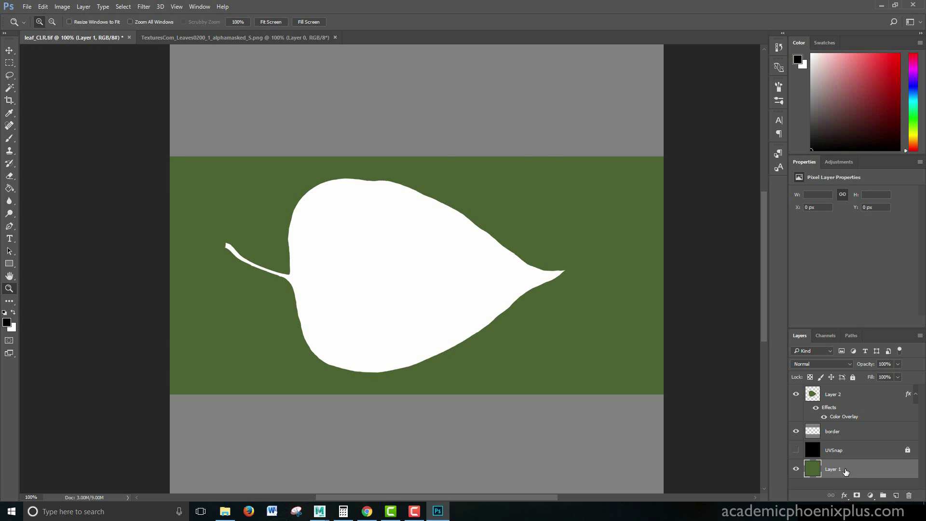
{"action": "key", "text": "shift+F5"}
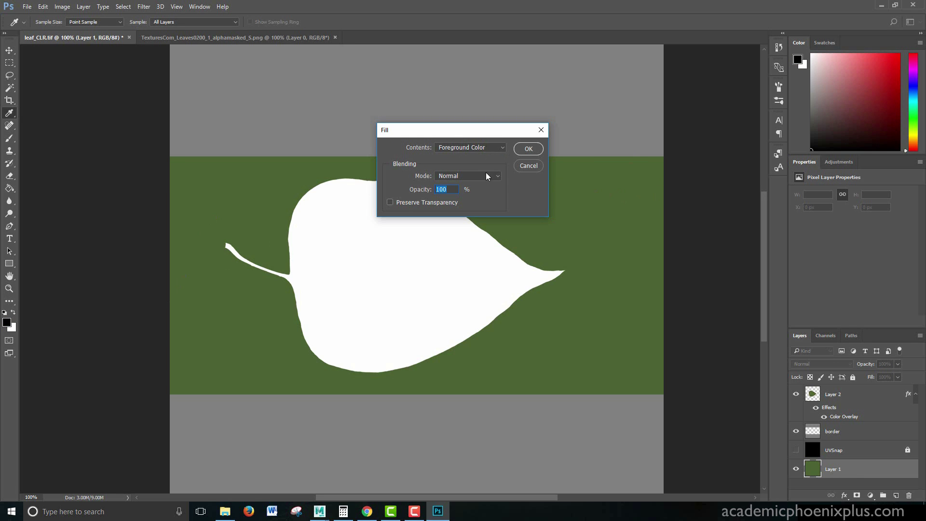
{"action": "left_click", "coordinate": [531, 150]}
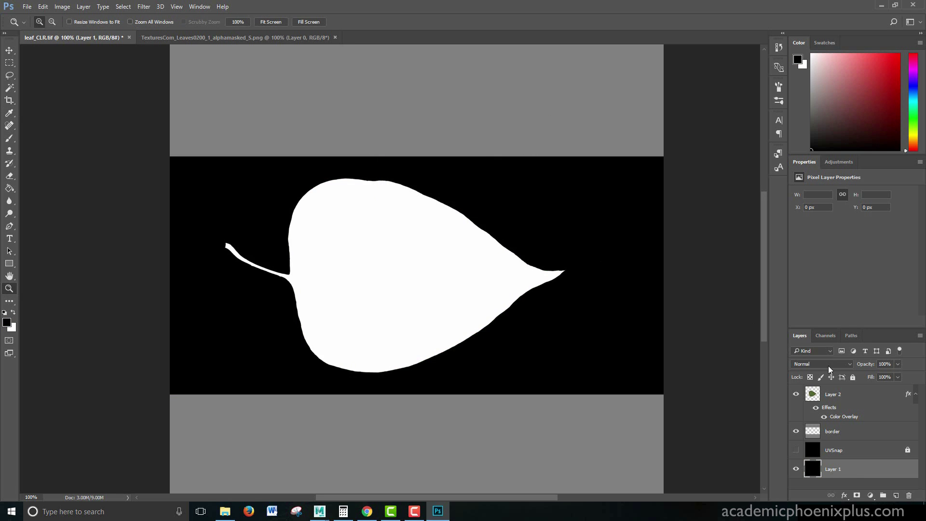
{"action": "left_click", "coordinate": [796, 431]}
{"action": "left_click", "coordinate": [561, 200], "text": "alt"}
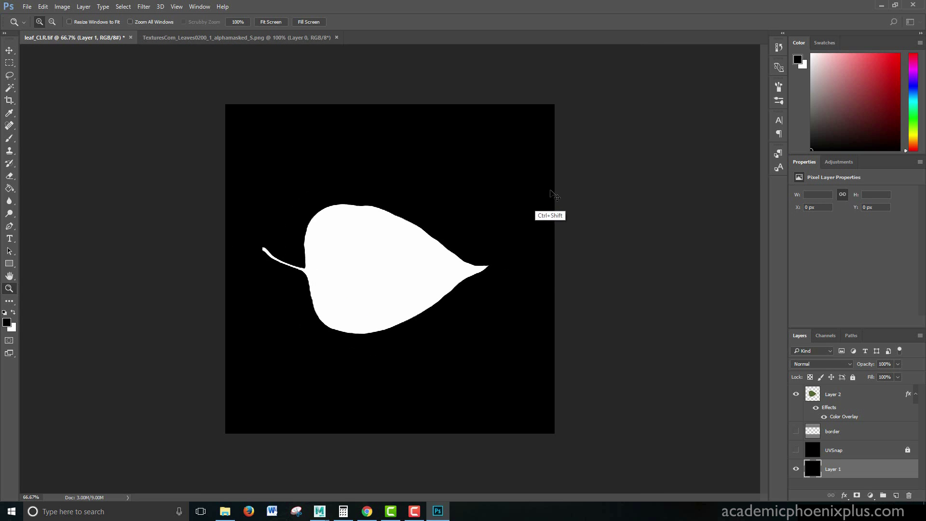
Step: Save the black-and-white mask as a Photoshop file named leaf_ALPHA in the images folder
{"action": "key", "text": "ctrl+shift+s"}
{"action": "left_click", "coordinate": [164, 223]}
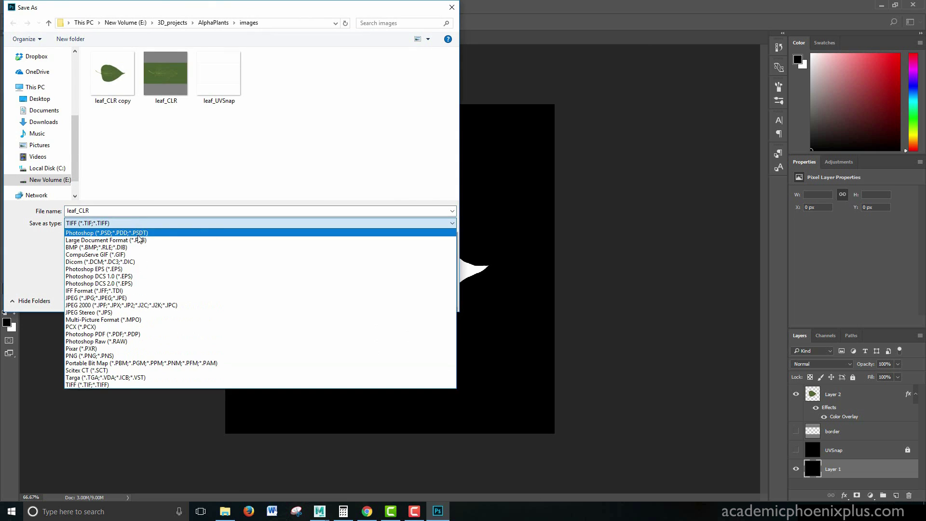
{"action": "left_click", "coordinate": [80, 231]}
{"action": "left_click_drag", "start_coordinate": [86, 210], "coordinate": [137, 212]}
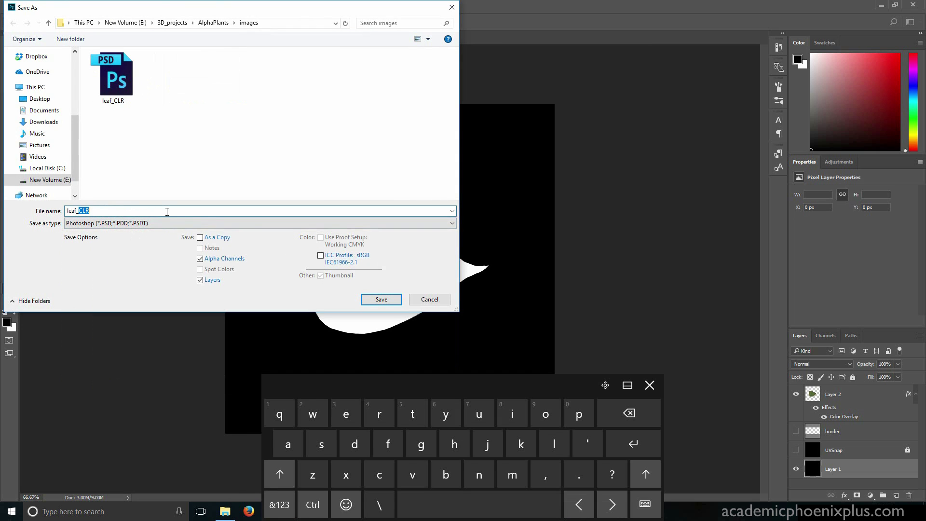
{"action": "type", "text": "ALPHA"}
{"action": "key", "text": "Return"}
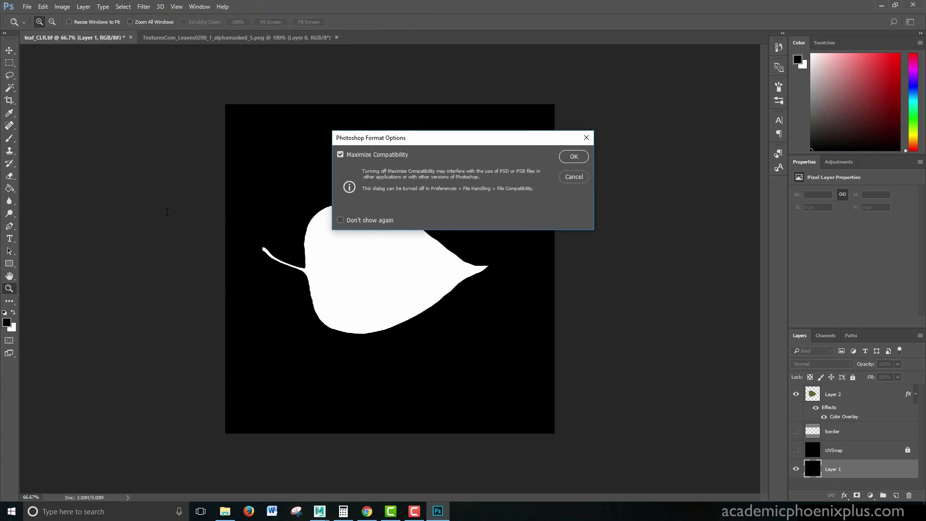
{"action": "key", "text": "Return"}
Step: Save the mask in TIFF format to the sourceimages folder as leaf_ALPHA, plus a version without layers named leaf_ALPHA copy
{"action": "key", "text": "ctrl+shift+s"}
{"action": "left_click", "coordinate": [213, 23]}
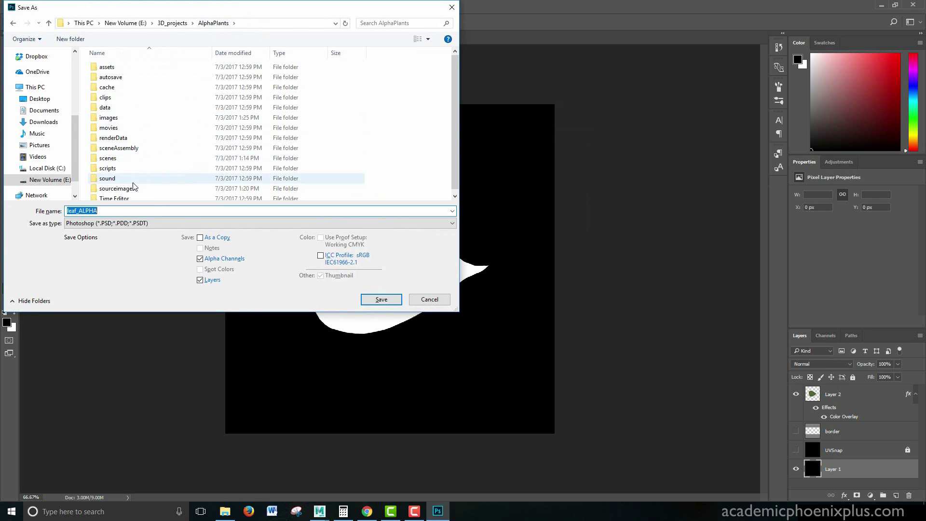
{"action": "double_click", "coordinate": [128, 191]}
{"action": "left_click", "coordinate": [145, 223]}
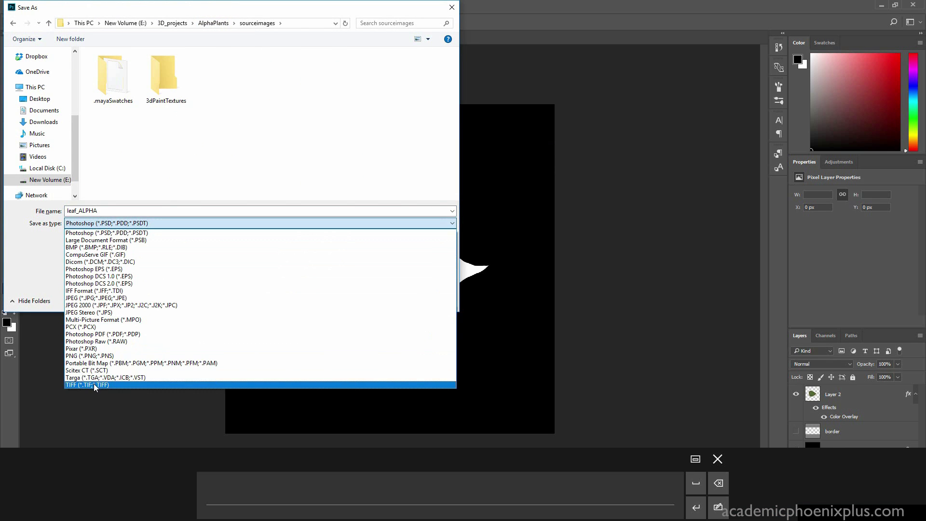
{"action": "left_click", "coordinate": [217, 384]}
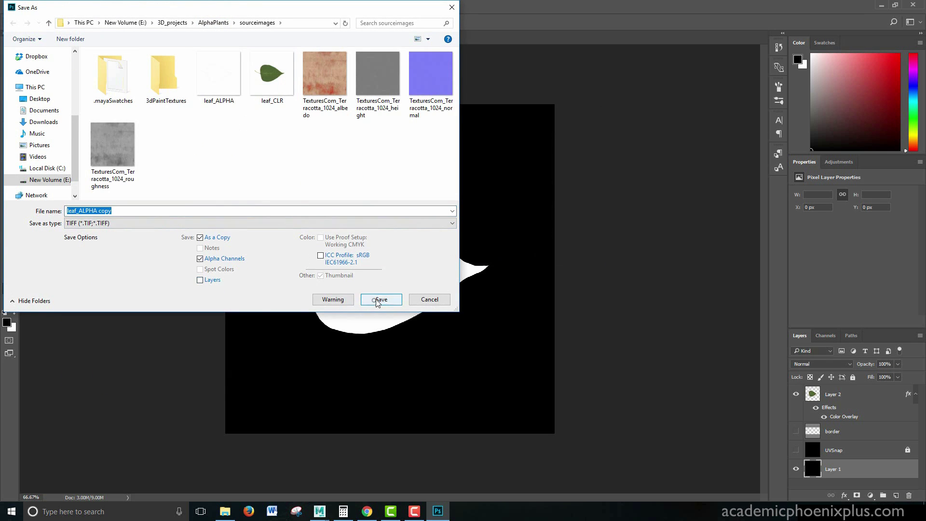
{"action": "left_click", "coordinate": [380, 298]}
{"action": "left_click", "coordinate": [583, 139]}
Step: Switch to Maya and connect a File texture using leaf_ALPHA.tif to the Refraction Opacity of leaf_aiStandard
{"action": "left_click", "coordinate": [319, 511]}
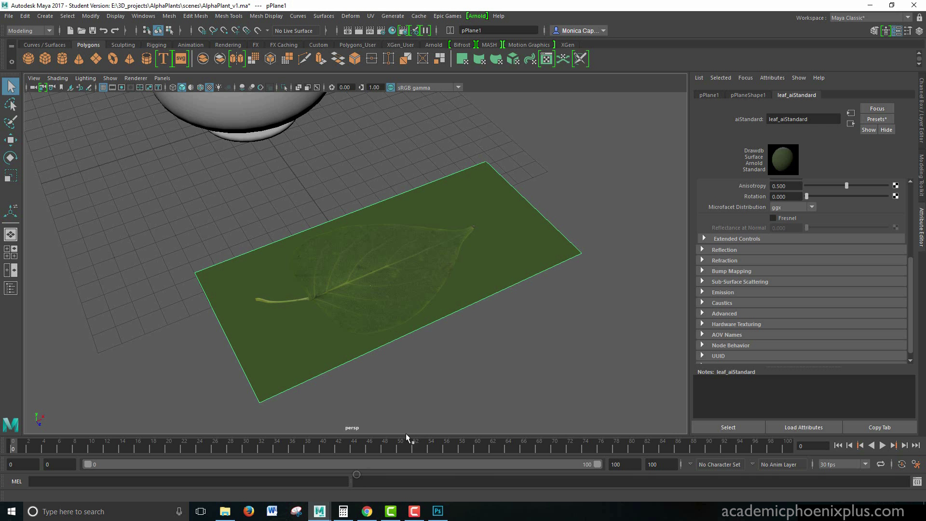
{"action": "scroll", "coordinate": [878, 206], "scroll_direction": "up", "scroll_amount": 5}
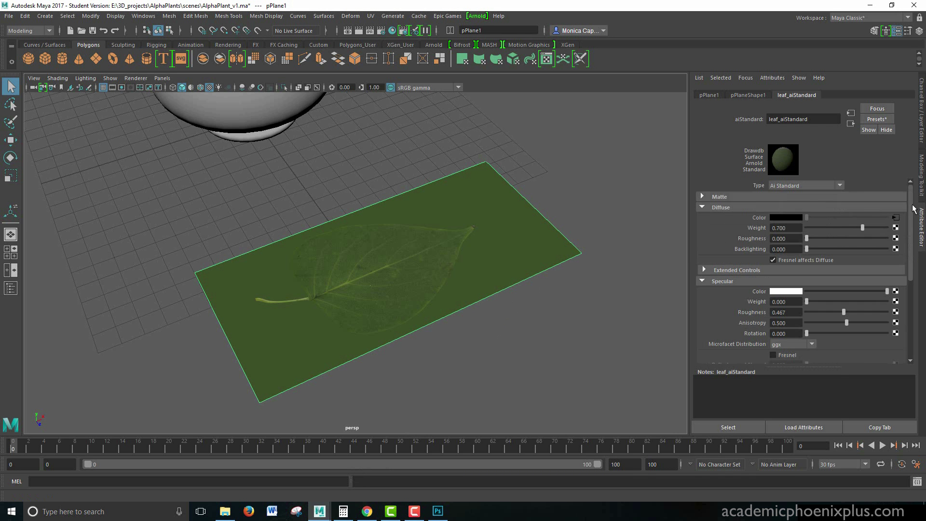
{"action": "left_click", "coordinate": [724, 207]}
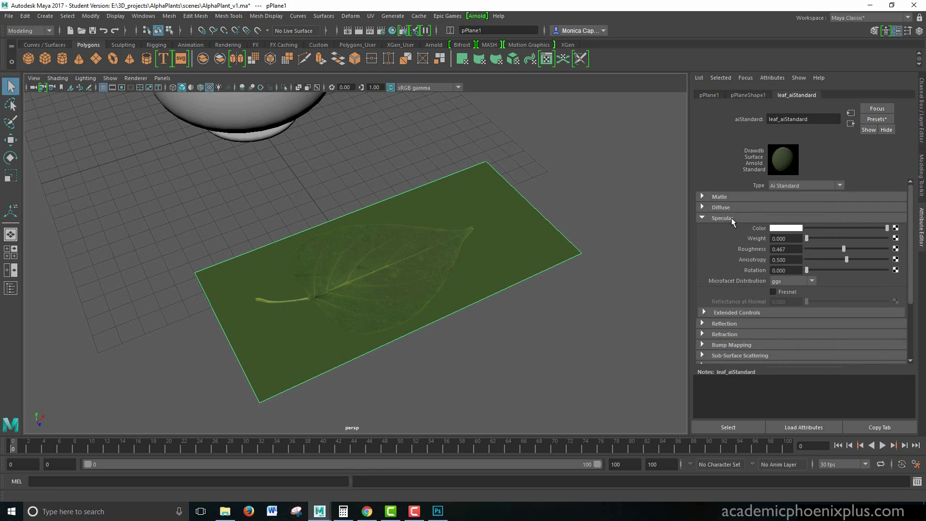
{"action": "left_click", "coordinate": [731, 218]}
{"action": "left_click", "coordinate": [732, 239]}
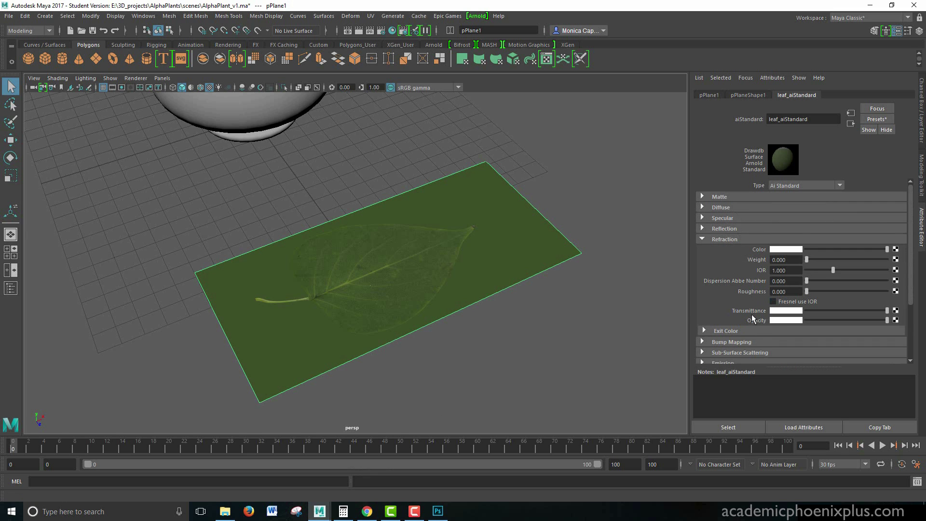
{"action": "left_click", "coordinate": [896, 321]}
{"action": "left_click", "coordinate": [391, 253]}
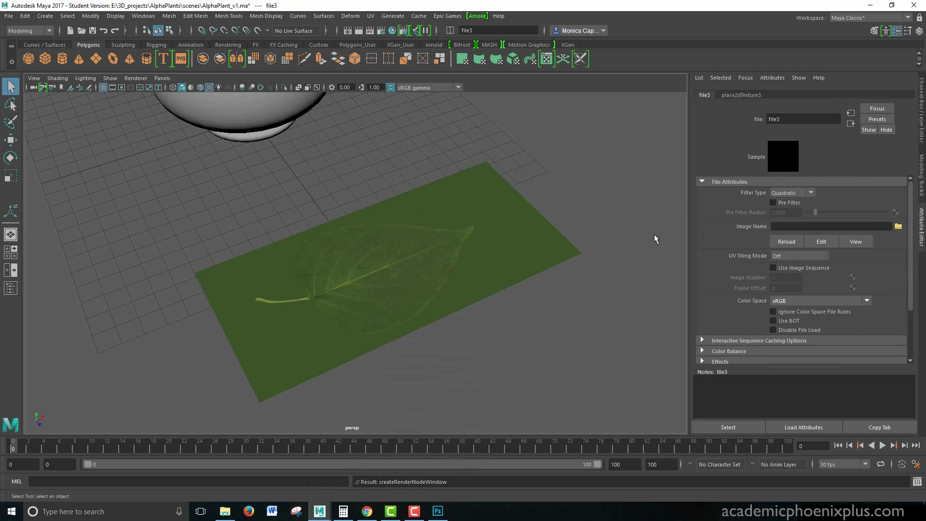
{"action": "left_click", "coordinate": [897, 226]}
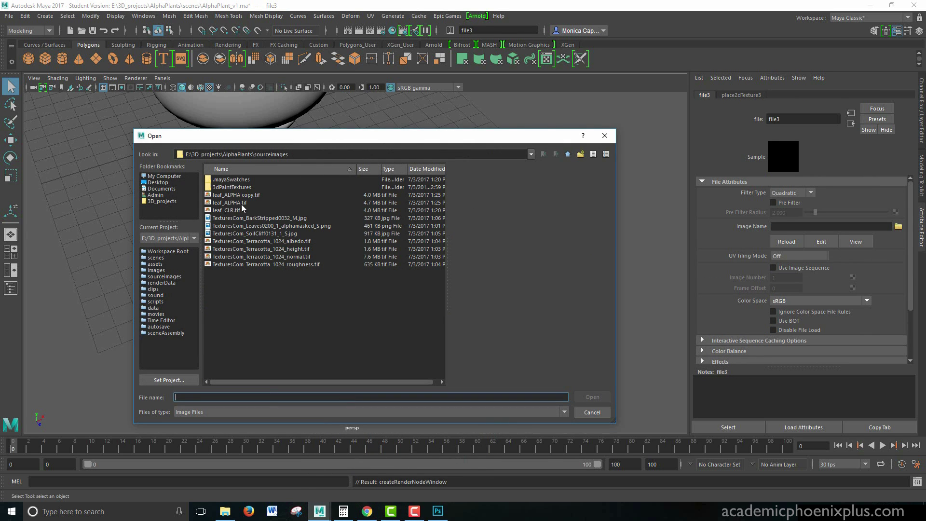
{"action": "double_click", "coordinate": [230, 203]}
{"action": "mouse_move", "coordinate": [525, 167]}
{"action": "left_mouse_down", "text": "alt"}
{"action": "mouse_move", "coordinate": [467, 244]}
{"action": "mouse_move", "coordinate": [493, 201]}
{"action": "left_mouse_up", "text": "alt"}
{"action": "key", "text": "6"}
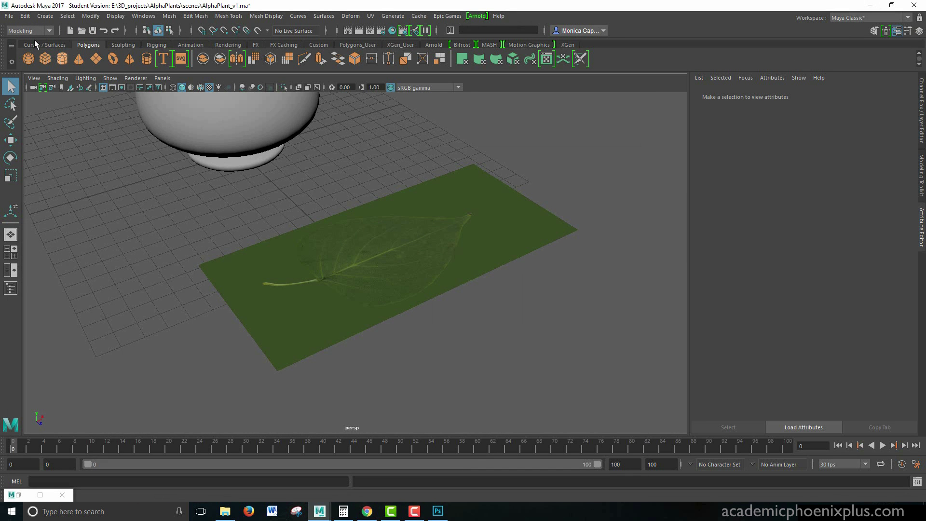
Step: Create a directional light and position it between the pot and the leaf plane
{"action": "left_click", "coordinate": [45, 16]}
{"action": "mouse_move", "coordinate": [128, 72]}
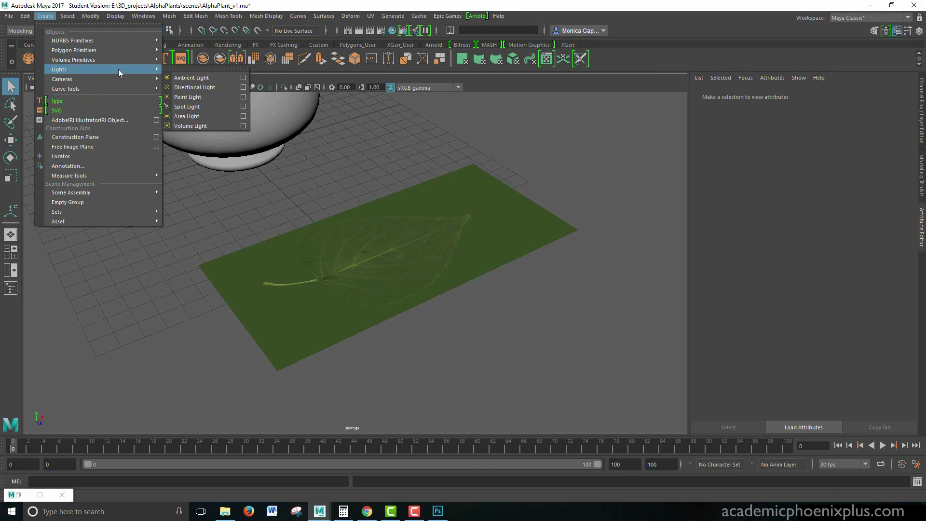
{"action": "left_click", "coordinate": [193, 87]}
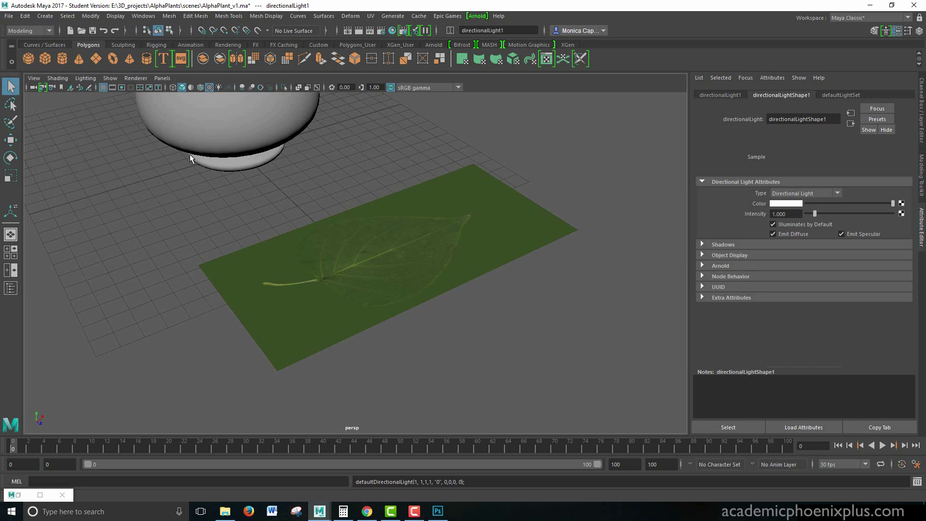
{"action": "right_click_drag", "start_coordinate": [403, 227], "coordinate": [203, 201], "text": "alt"}
{"action": "key", "text": "w"}
{"action": "mouse_move", "coordinate": [203, 201]}
{"action": "left_mouse_down", "text": "alt"}
{"action": "mouse_move", "coordinate": [313, 227]}
{"action": "mouse_move", "coordinate": [308, 203]}
{"action": "left_mouse_up", "text": "alt"}
{"action": "key", "text": "e"}
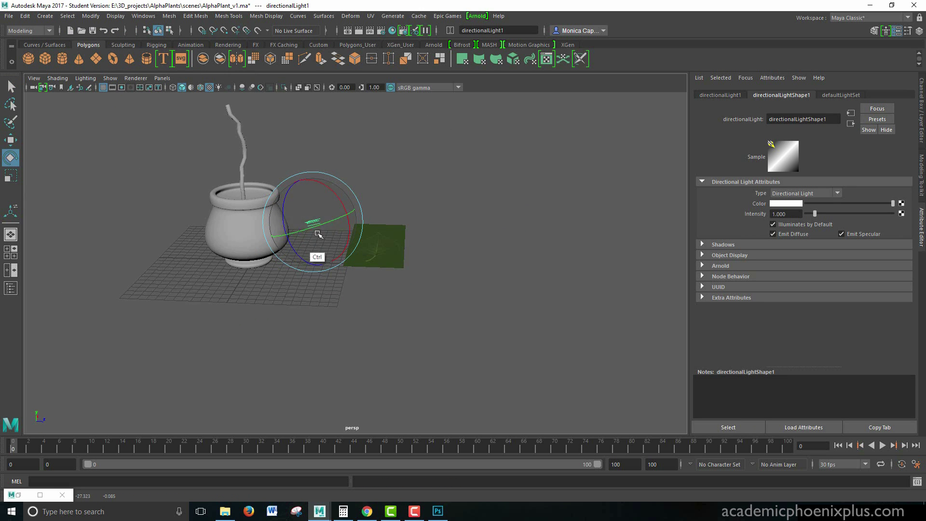
Step: Duplicate the directional light, rotate the copy to another direction and set its intensity to 0.75
{"action": "key", "text": "ctrl+d"}
{"action": "left_click_drag", "start_coordinate": [307, 222], "coordinate": [277, 221]}
{"action": "right_click_drag", "start_coordinate": [500, 264], "coordinate": [479, 350], "text": "alt"}
{"action": "left_click", "coordinate": [791, 213]}
{"action": "key", "text": "Return"}
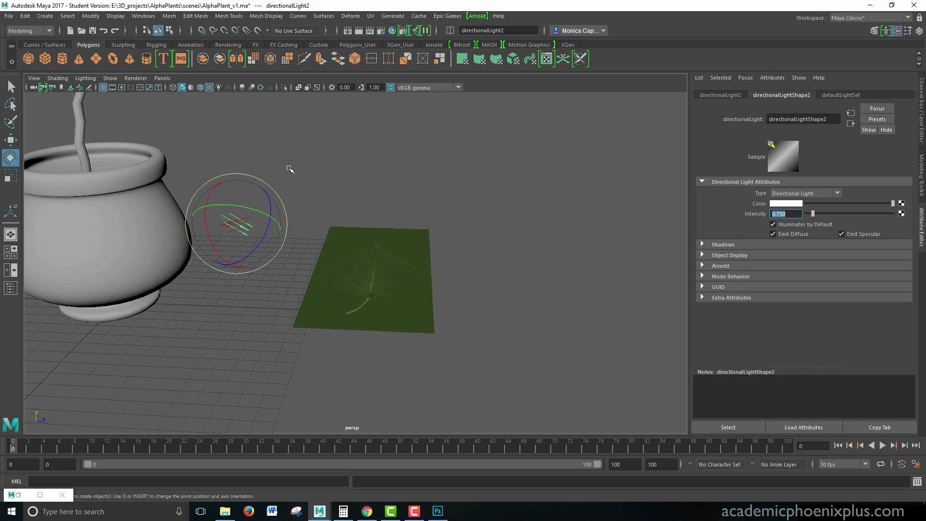
Step: Set the intensity of the original directional light to 0.75
{"action": "left_click", "coordinate": [255, 212]}
{"action": "left_click", "coordinate": [250, 217]}
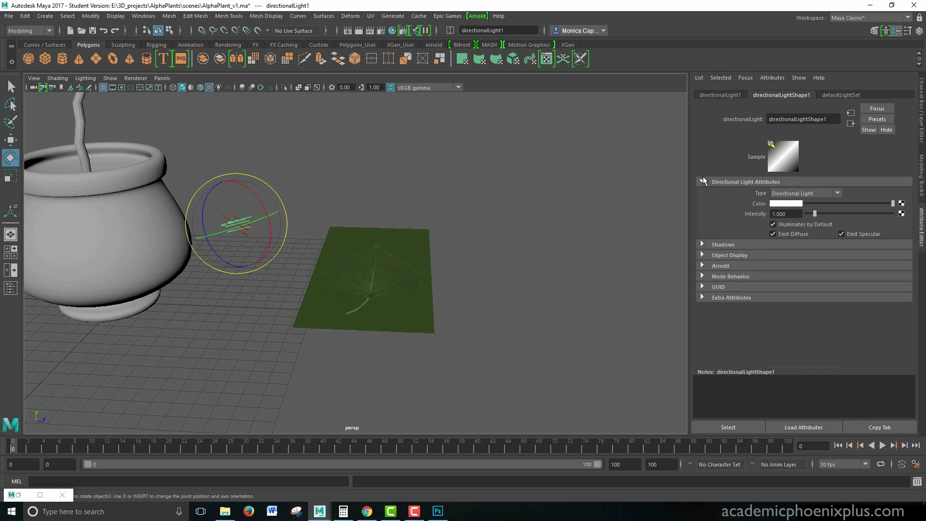
{"action": "left_click", "coordinate": [792, 214]}
{"action": "type", "text": ".75"}
{"action": "key", "text": "Return"}
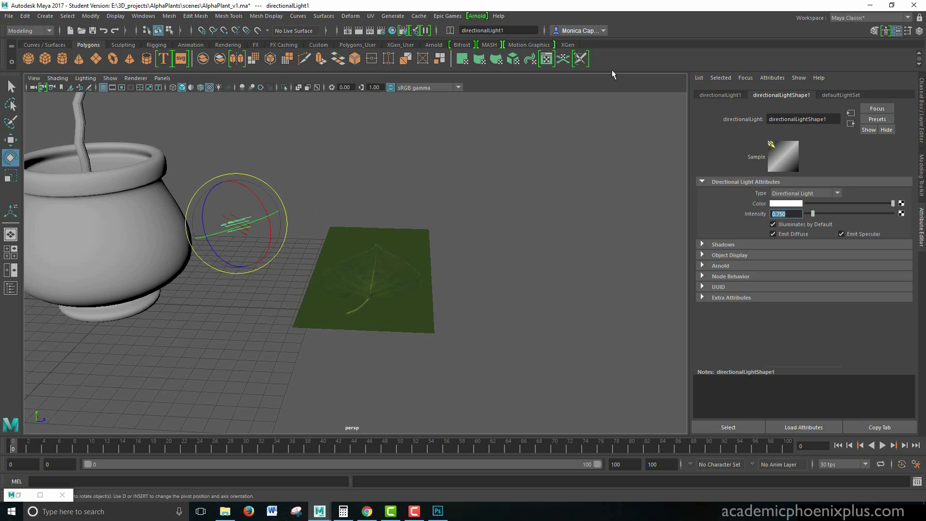
Step: Render the pot and leaf in the Arnold RenderView to check the alpha cutout
{"action": "left_click", "coordinate": [474, 18]}
{"action": "left_click", "coordinate": [491, 36]}
{"action": "double_click", "coordinate": [29, 495]}
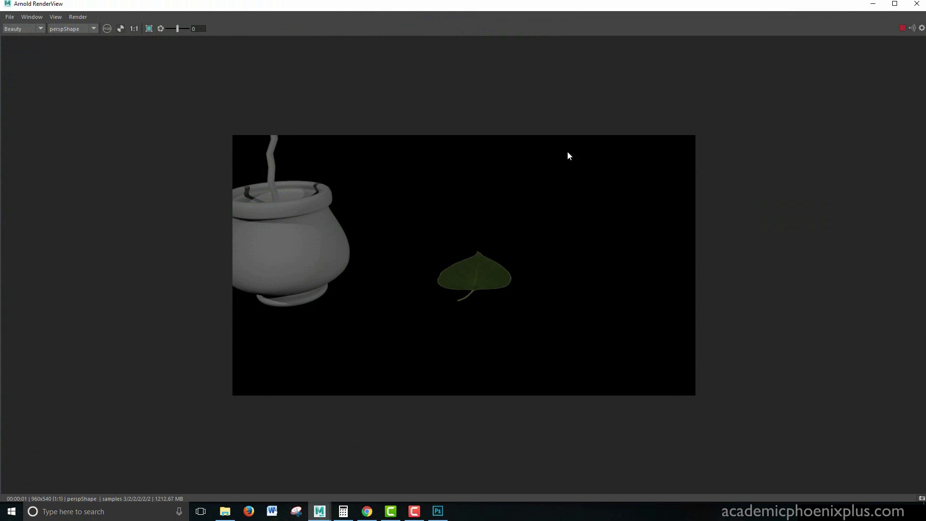
{"action": "left_click_drag", "start_coordinate": [615, 7], "coordinate": [642, 198]}
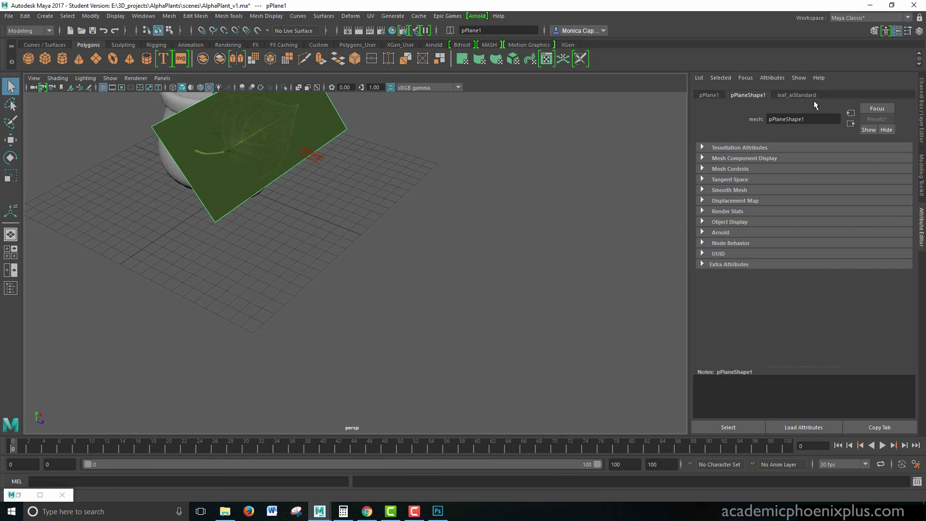
Step: Turn off Opaque in the leaf plane's Arnold attributes and check the leaf against the pot in the render
{"action": "left_click", "coordinate": [720, 232]}
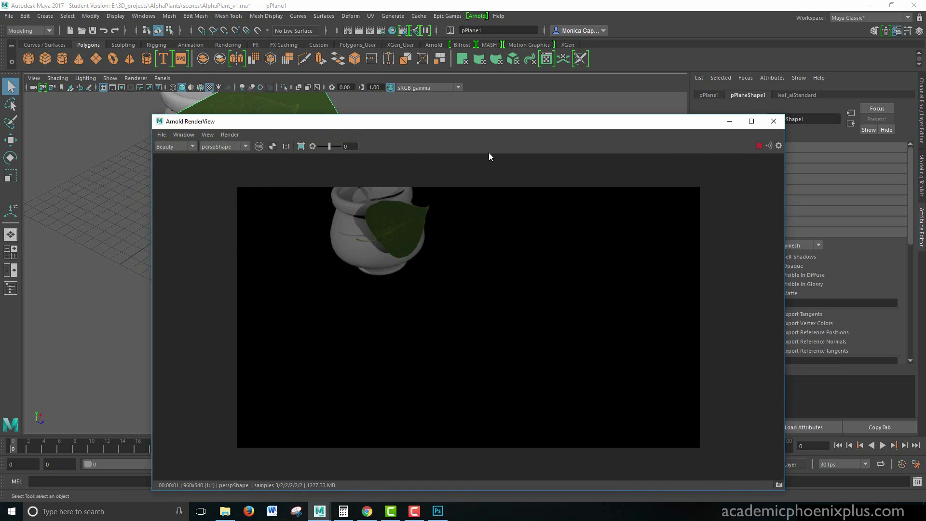
{"action": "left_click_drag", "start_coordinate": [103, 258], "coordinate": [99, 298], "text": "alt"}
{"action": "mouse_move", "coordinate": [99, 298]}
{"action": "right_mouse_down", "text": "alt"}
{"action": "mouse_move", "coordinate": [95, 237]}
{"action": "mouse_move", "coordinate": [147, 322]}
{"action": "mouse_move", "coordinate": [74, 298]}
{"action": "mouse_move", "coordinate": [110, 308]}
{"action": "right_mouse_up", "text": "alt"}
{"action": "left_click_drag", "start_coordinate": [110, 307], "coordinate": [65, 309], "text": "alt"}
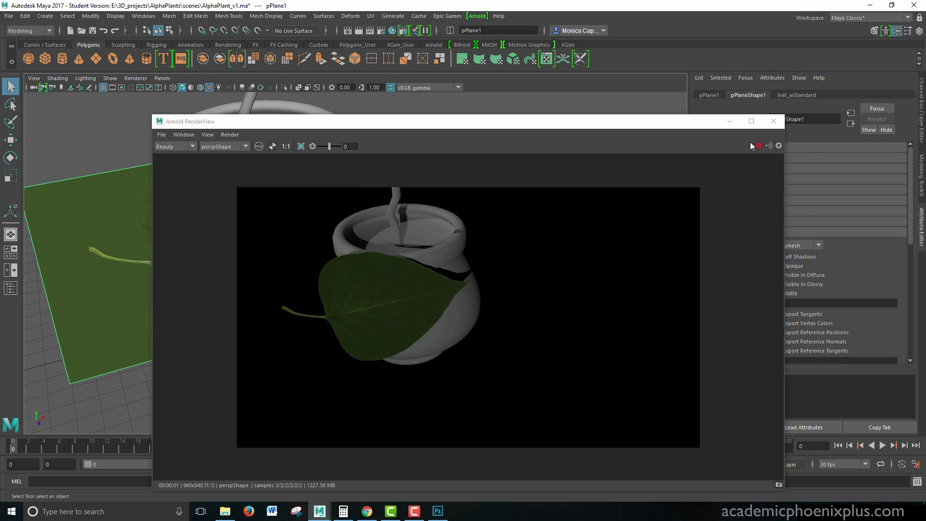
{"action": "left_click", "coordinate": [729, 121]}
Step: Insert two edge loops across the leaf plane, one just beyond the leaf tip and one by the stem end
{"action": "right_click_drag", "start_coordinate": [381, 222], "coordinate": [347, 241], "text": "shift"}
{"action": "left_click", "coordinate": [373, 181]}
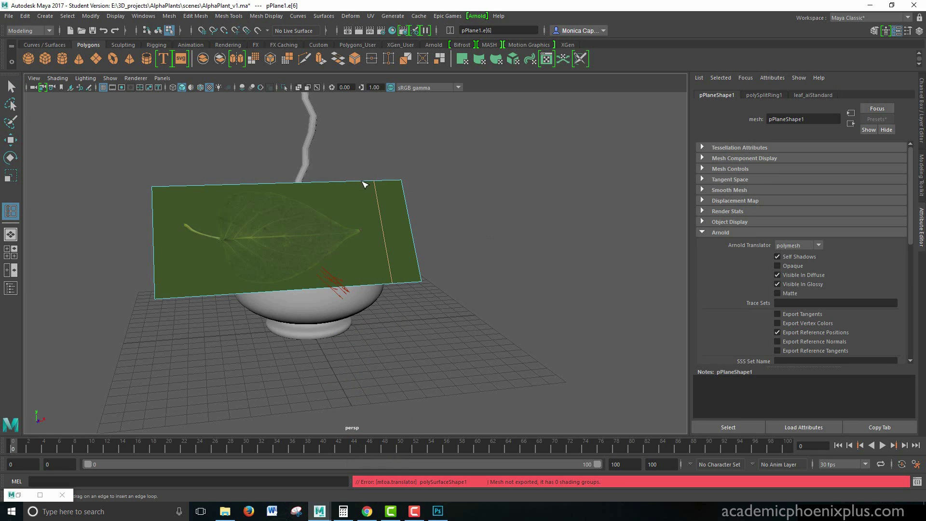
{"action": "key", "text": "ctrl+z"}
{"action": "left_click", "coordinate": [358, 184]}
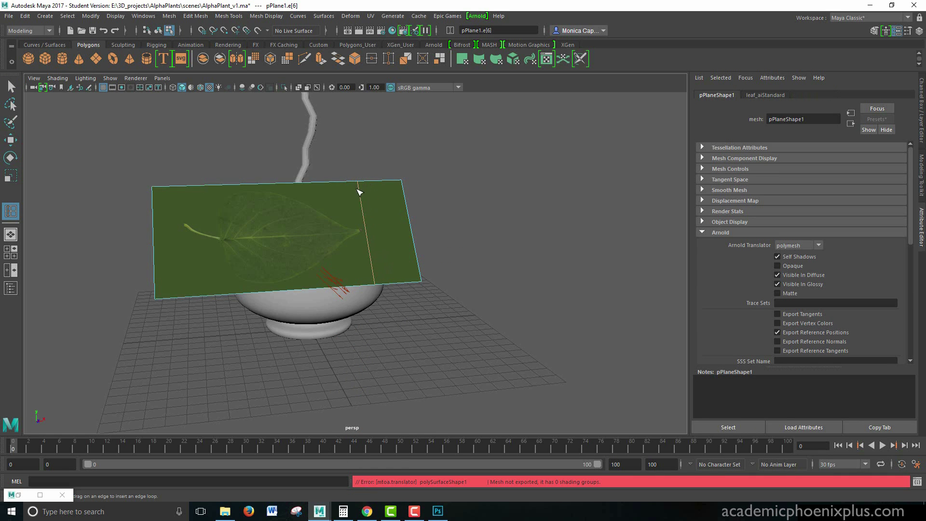
{"action": "left_click_drag", "start_coordinate": [180, 186], "coordinate": [179, 185]}
Step: Delete the empty outer faces at both ends of the leaf plane
{"action": "left_click", "coordinate": [10, 86]}
{"action": "left_click", "coordinate": [169, 212]}
{"action": "key", "text": "Delete"}
{"action": "left_click", "coordinate": [395, 244]}
{"action": "key", "text": "Delete"}
Step: Scale the trimmed leaf plane down to fit the plant and place its pivot near the stem end
{"action": "key", "text": "w"}
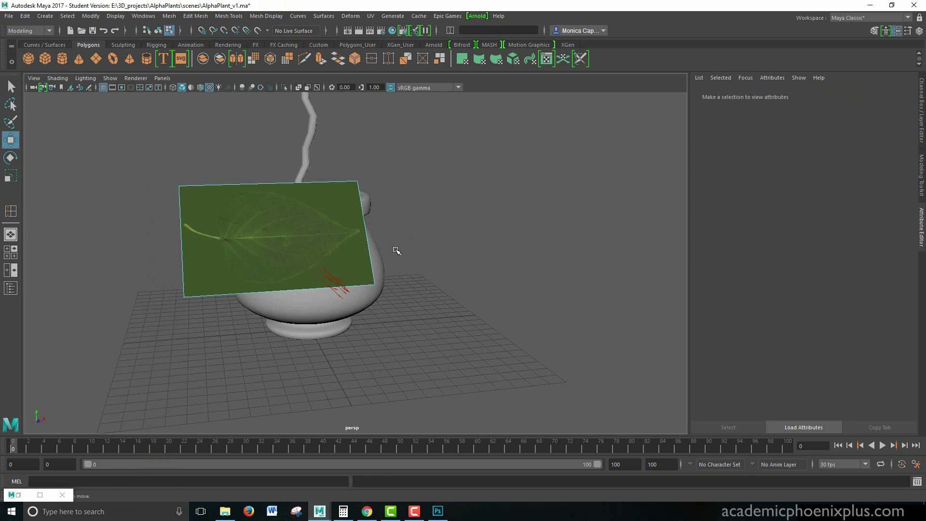
{"action": "left_click", "coordinate": [303, 228]}
{"action": "right_click_drag", "start_coordinate": [324, 215], "coordinate": [368, 203]}
{"action": "left_click_drag", "start_coordinate": [320, 281], "coordinate": [289, 333]}
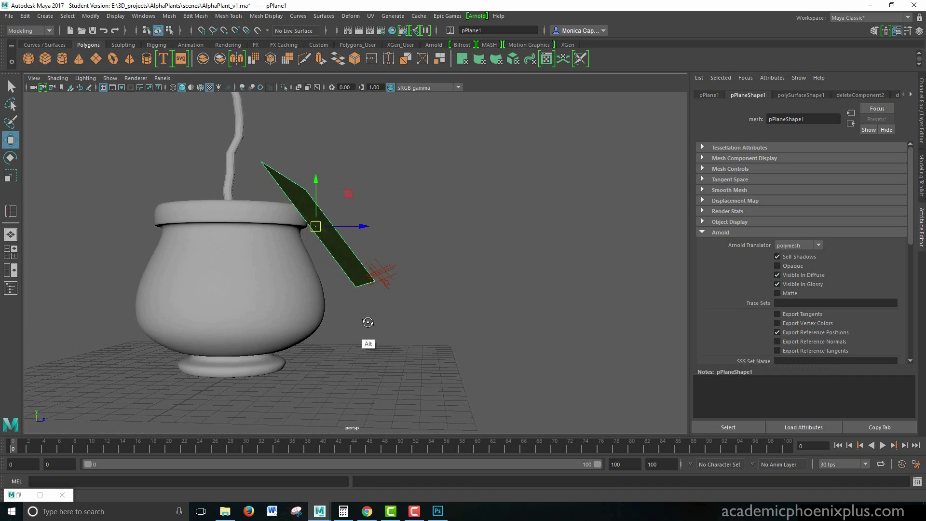
{"action": "key", "text": "r"}
{"action": "left_click_drag", "start_coordinate": [227, 308], "coordinate": [245, 293], "text": "alt"}
Step: Snap the leaf plane to the lower part of the branch, rotate it outward and check it in the render
{"action": "key", "text": "w"}
{"action": "key", "text": "v"}
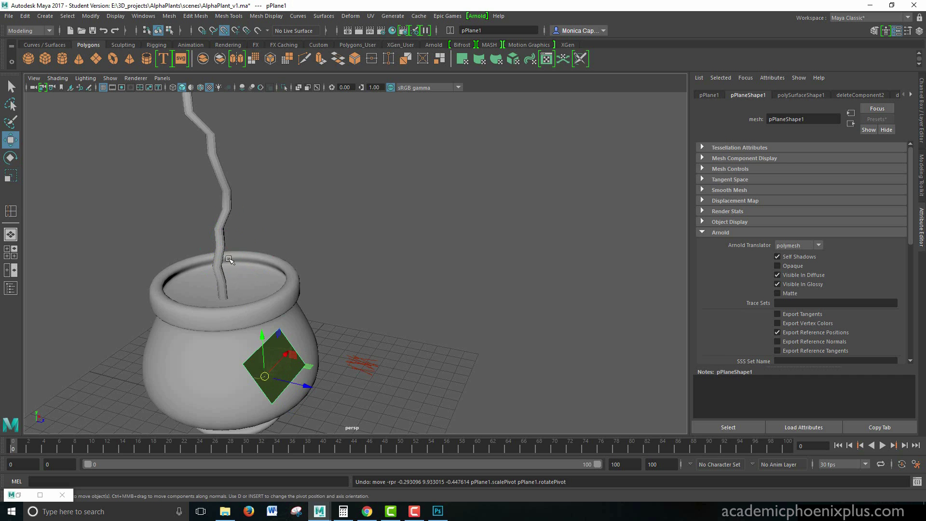
{"action": "middle_click_drag", "start_coordinate": [222, 262], "coordinate": [221, 265]}
{"action": "key", "text": "e"}
{"action": "left_click_drag", "start_coordinate": [239, 273], "coordinate": [212, 294]}
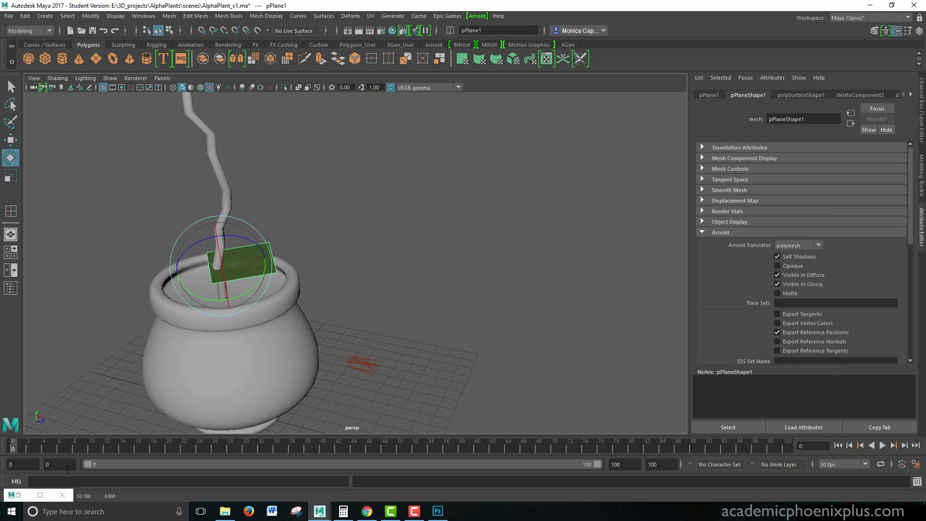
{"action": "left_click", "coordinate": [40, 494]}
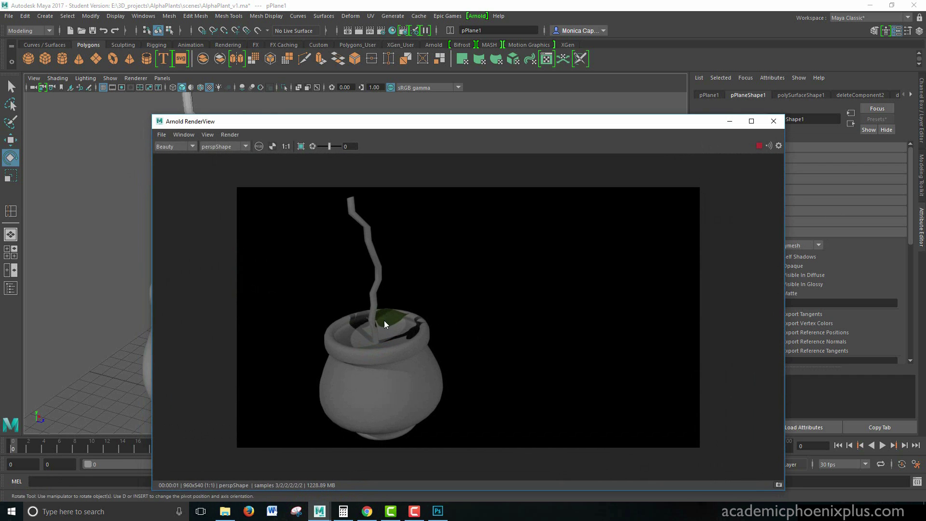
{"action": "left_click", "coordinate": [730, 125]}
Step: Insert an edge loop along the leaf plane's midrib and lower it to fold the leaf into a shallow V
{"action": "left_click_drag", "start_coordinate": [569, 212], "coordinate": [446, 209], "text": "alt"}
{"action": "right_click_drag", "start_coordinate": [347, 213], "coordinate": [403, 213], "text": "alt"}
{"action": "key", "text": "f"}
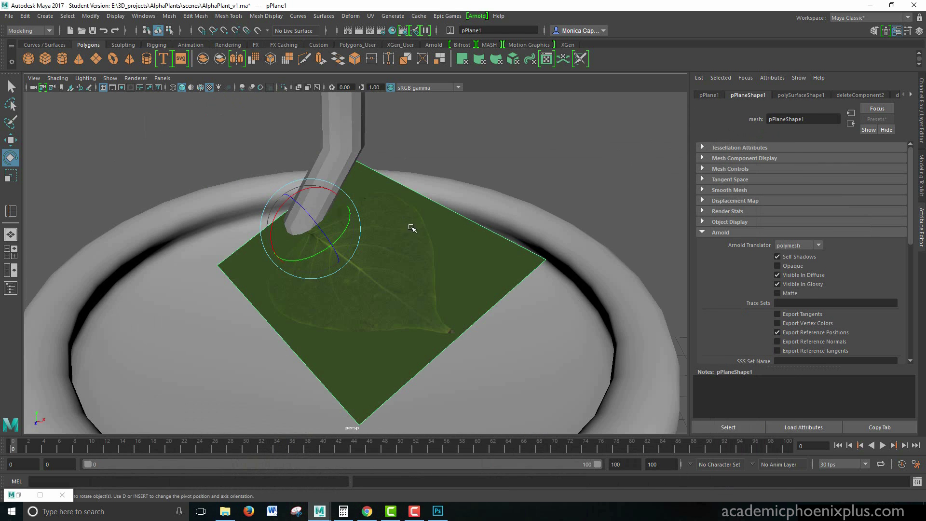
{"action": "right_click", "coordinate": [435, 249], "text": "shift"}
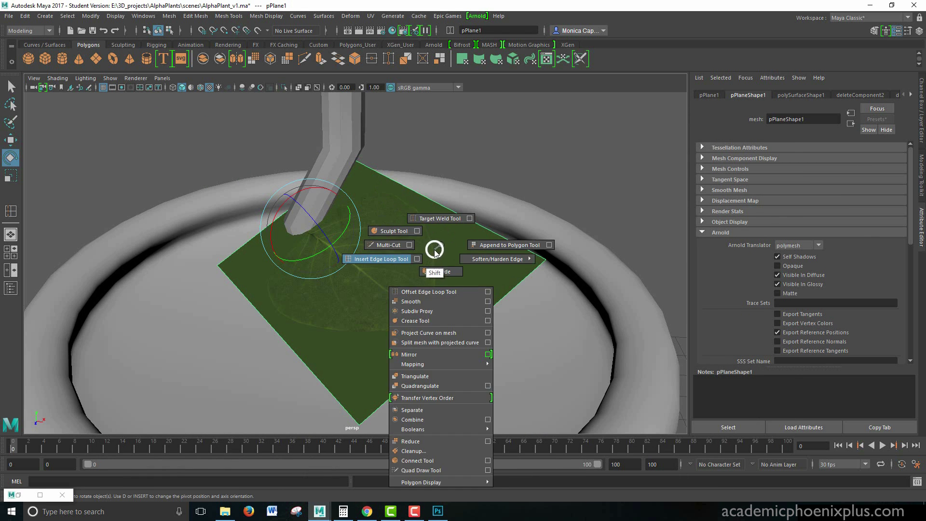
{"action": "left_click", "coordinate": [381, 259]}
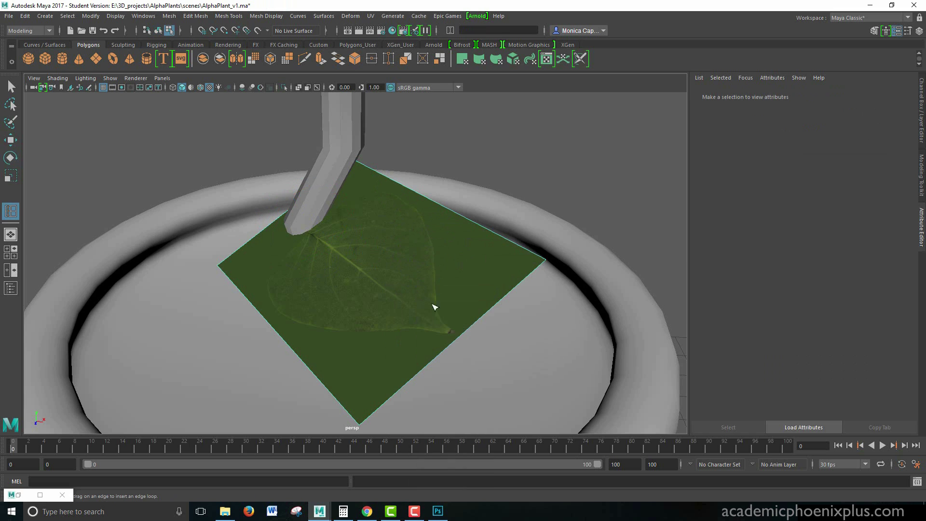
{"action": "left_click", "coordinate": [456, 339]}
{"action": "key", "text": "w"}
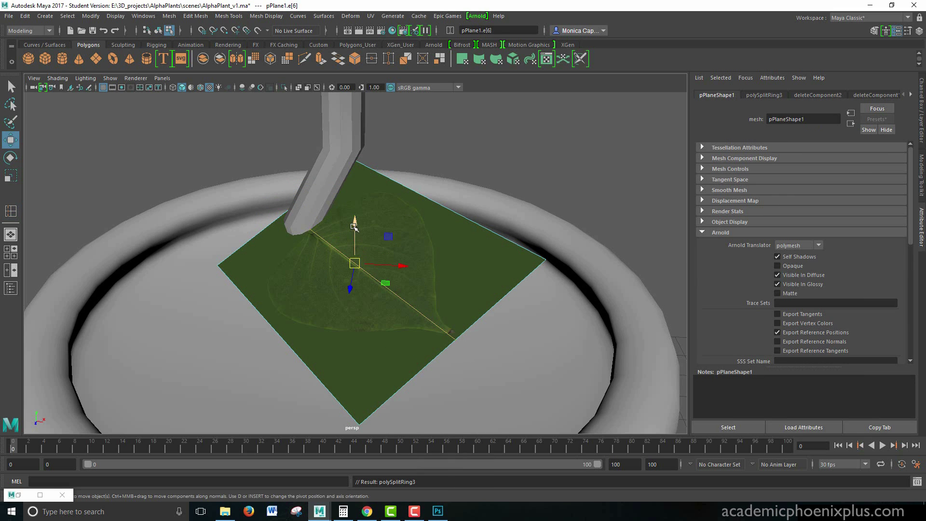
{"action": "left_click_drag", "start_coordinate": [356, 223], "coordinate": [355, 236]}
{"action": "left_click_drag", "start_coordinate": [422, 312], "coordinate": [447, 303], "text": "alt"}
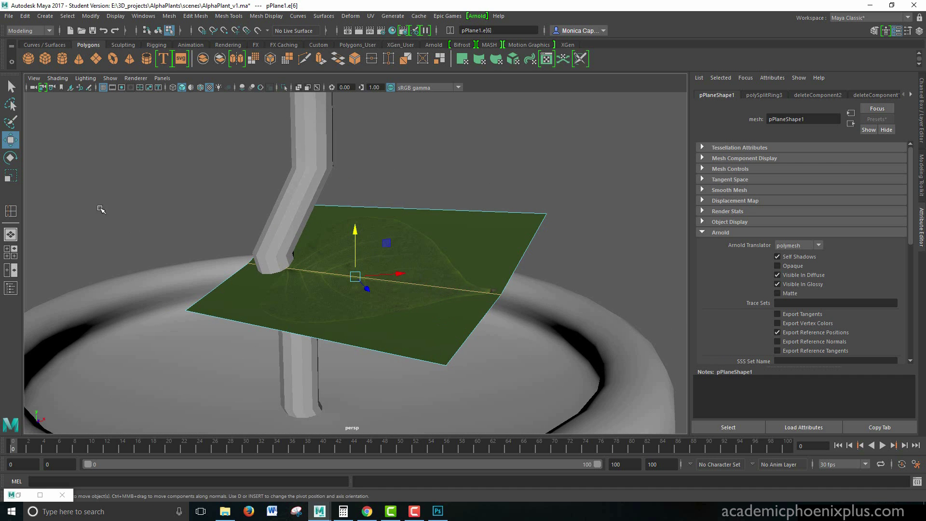
Step: Insert an edge loop across the middle of the leaf plane and raise the loop's far outer vertex
{"action": "left_click", "coordinate": [10, 210]}
{"action": "left_click", "coordinate": [390, 210]}
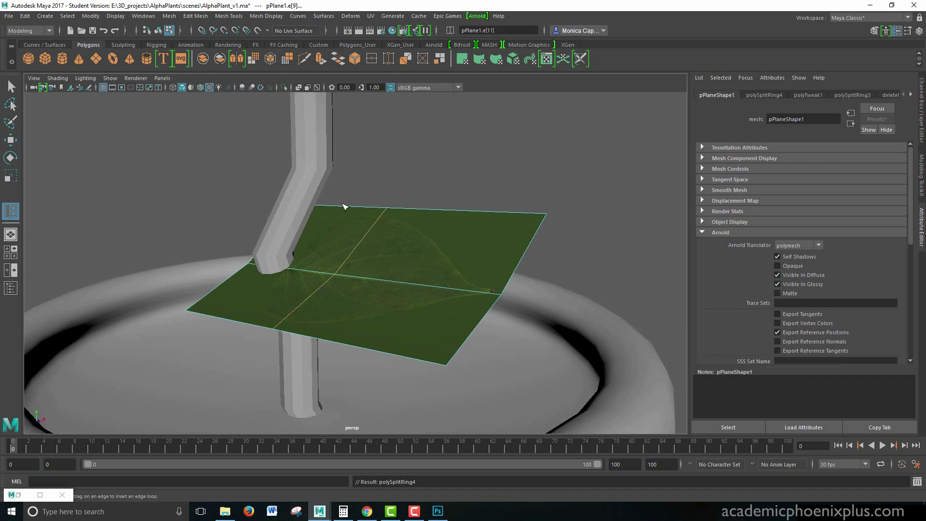
{"action": "right_click_drag", "start_coordinate": [372, 217], "coordinate": [346, 222]}
{"action": "key", "text": "w"}
{"action": "left_click_drag", "start_coordinate": [364, 190], "coordinate": [412, 223]}
{"action": "left_click_drag", "start_coordinate": [387, 159], "coordinate": [387, 146]}
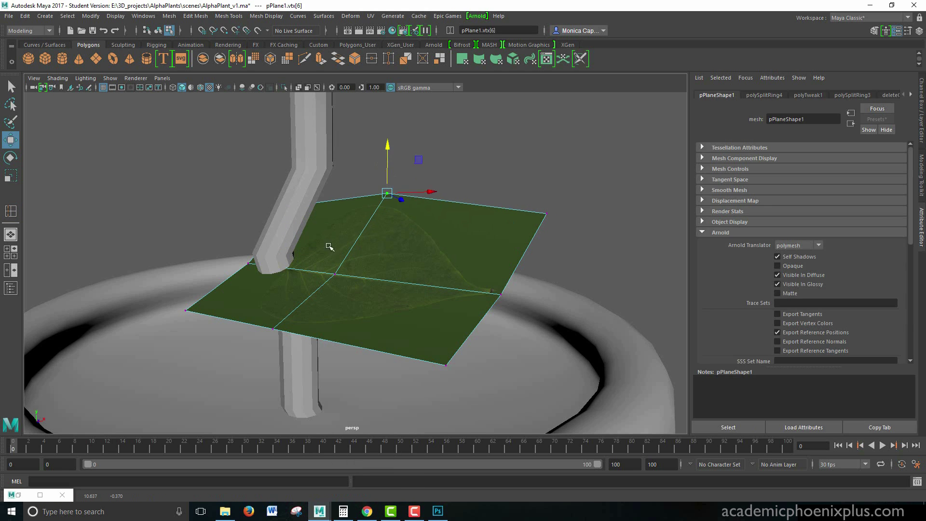
Step: Raise the near end vertex of the cross loop, reposition the outer corner vertices to curve the leaf, and check the render
{"action": "left_click_drag", "start_coordinate": [258, 326], "coordinate": [278, 320]}
{"action": "left_click_drag", "start_coordinate": [341, 307], "coordinate": [438, 258], "text": "alt"}
{"action": "left_click", "coordinate": [542, 201]}
{"action": "left_click_drag", "start_coordinate": [542, 205], "coordinate": [544, 227]}
{"action": "left_click_drag", "start_coordinate": [405, 251], "coordinate": [453, 241], "text": "alt"}
{"action": "left_click_drag", "start_coordinate": [155, 325], "coordinate": [183, 335]}
{"action": "left_click_drag", "start_coordinate": [323, 251], "coordinate": [345, 292], "text": "alt"}
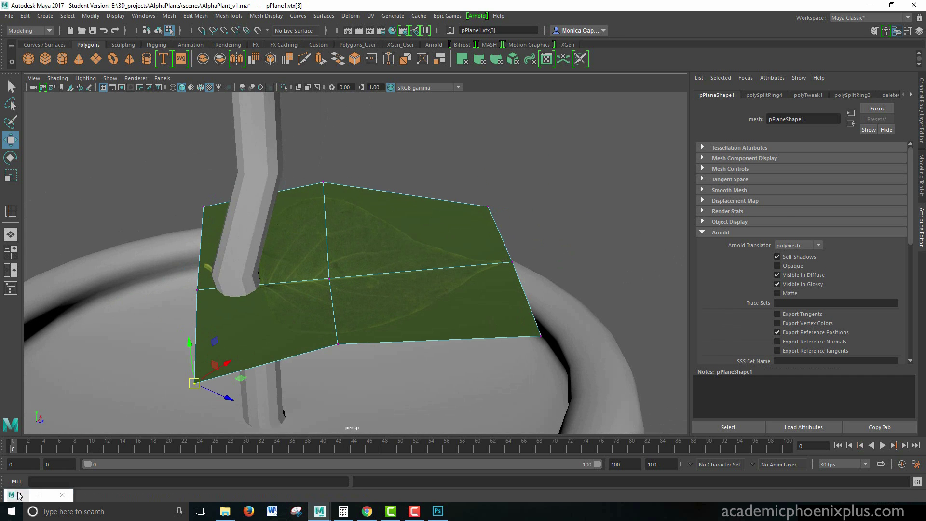
{"action": "left_click", "coordinate": [40, 495]}
{"action": "left_click_drag", "start_coordinate": [109, 196], "coordinate": [100, 160], "text": "alt"}
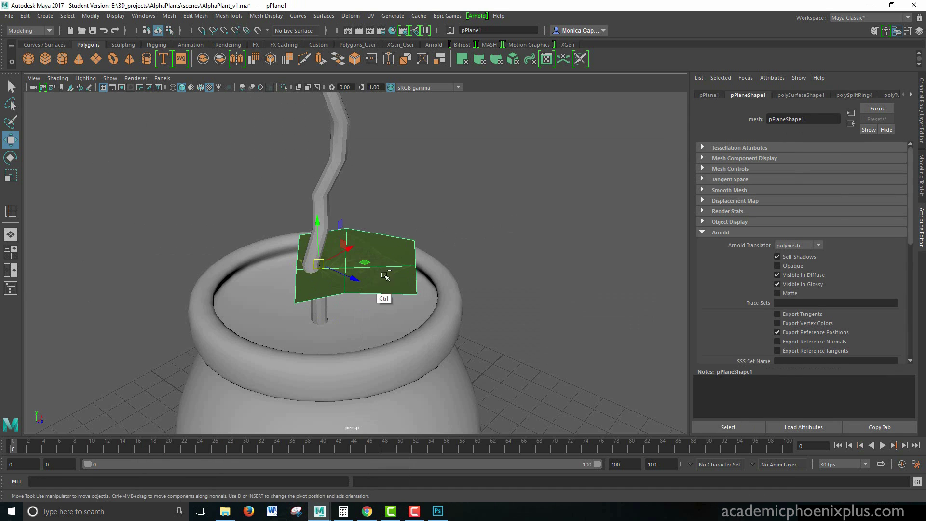
Step: Duplicate the bent leaf plane and rotate the copy around its stem end on the branch
{"action": "key", "text": "ctrl+d"}
{"action": "left_click_drag", "start_coordinate": [439, 290], "coordinate": [477, 287], "text": "alt"}
{"action": "key", "text": "e"}
{"action": "left_click_drag", "start_coordinate": [310, 264], "coordinate": [359, 214]}
{"action": "key", "text": "r"}
Step: Add two more leaf copies at the same branch point, rotating and resizing them to vary their direction and size
{"action": "key", "text": "ctrl+d"}
{"action": "key", "text": "e"}
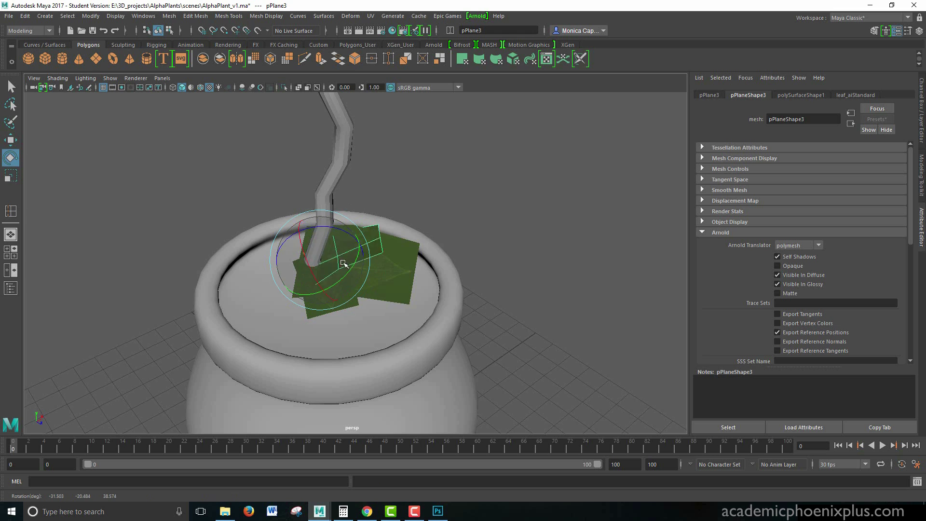
{"action": "key", "text": "r"}
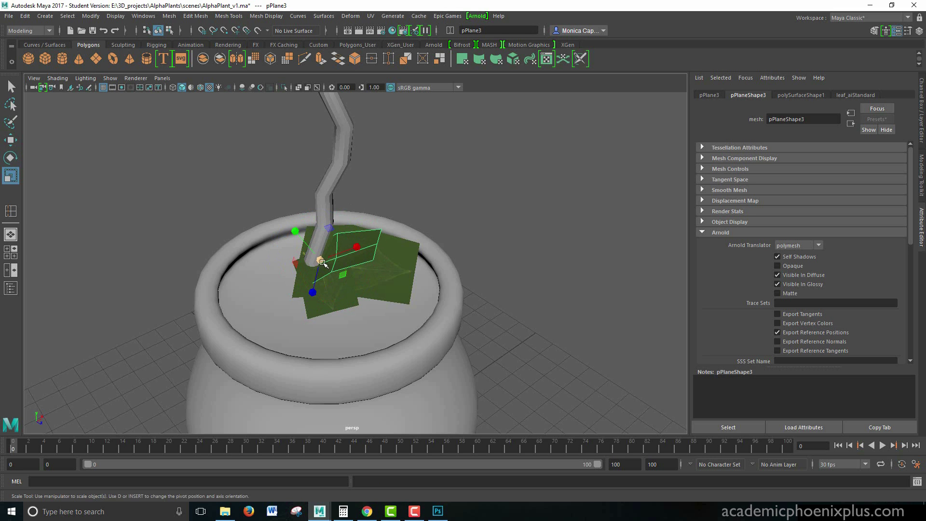
{"action": "left_click_drag", "start_coordinate": [365, 245], "coordinate": [363, 243]}
{"action": "key", "text": "ctrl+d"}
{"action": "left_click_drag", "start_coordinate": [318, 287], "coordinate": [251, 271]}
{"action": "key", "text": "e"}
Step: Duplicate another leaf, rotate it toward the pot's front, scale it up and check the cluster in the Arnold render
{"action": "key", "text": "ctrl+d"}
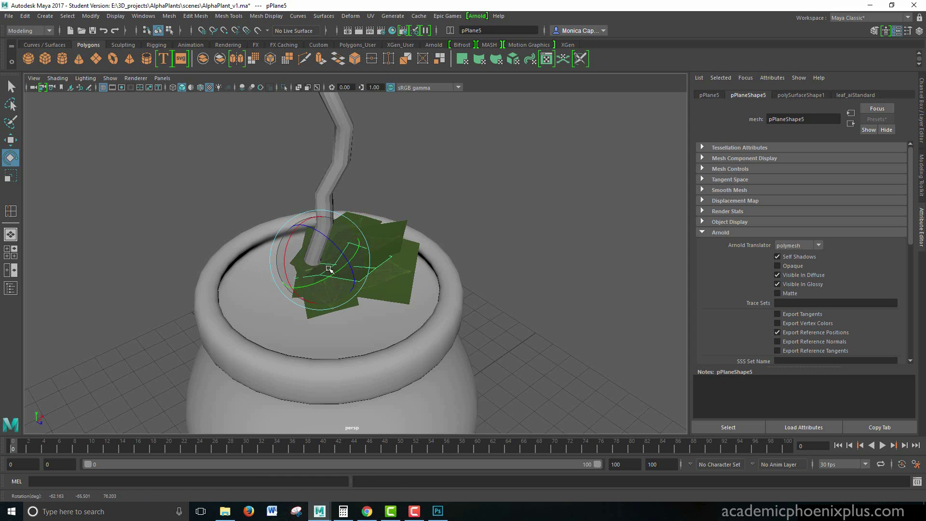
{"action": "left_click_drag", "start_coordinate": [329, 268], "coordinate": [333, 291]}
{"action": "key", "text": "r"}
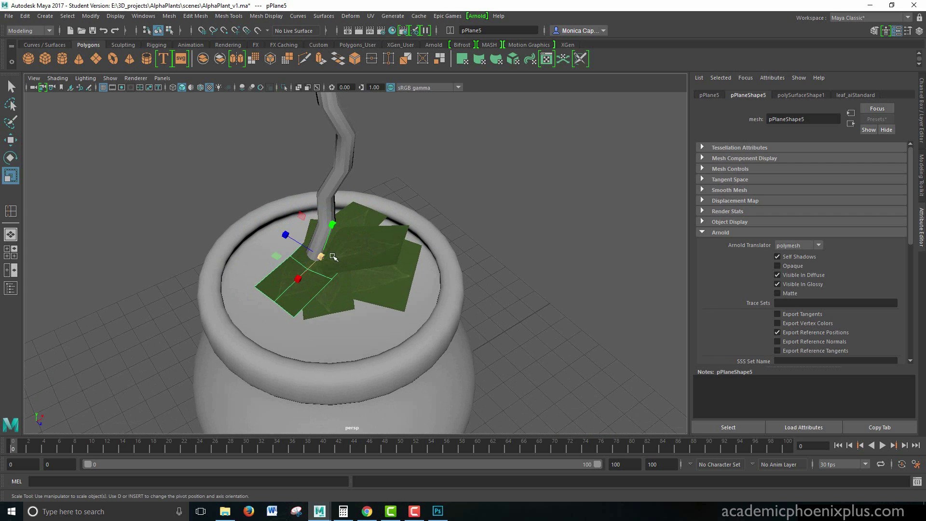
{"action": "left_click_drag", "start_coordinate": [333, 256], "coordinate": [338, 284]}
{"action": "left_click_drag", "start_coordinate": [286, 240], "coordinate": [278, 235]}
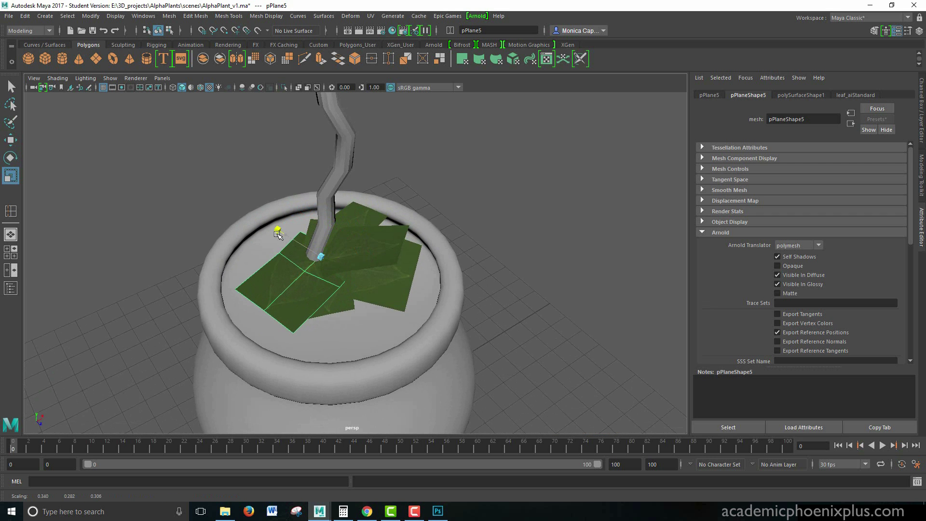
{"action": "left_click", "coordinate": [477, 16]}
{"action": "left_click", "coordinate": [495, 36]}
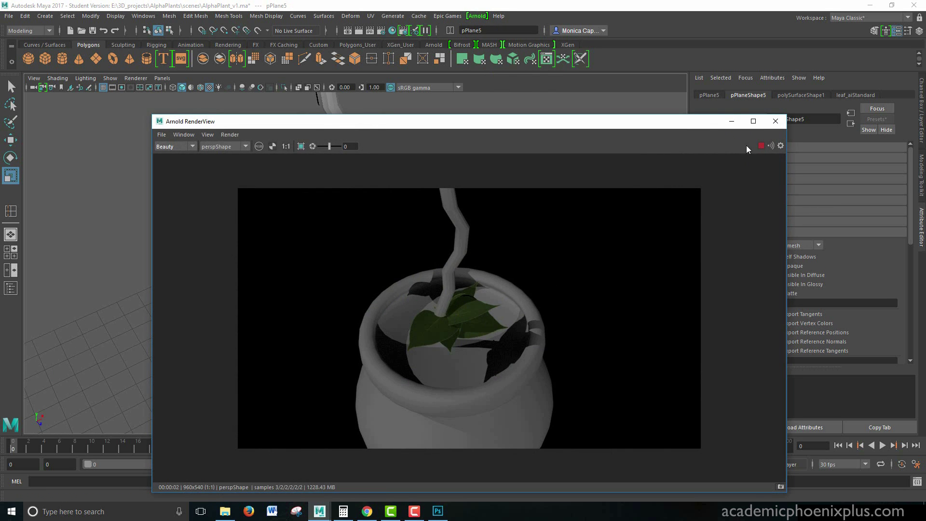
{"action": "left_click", "coordinate": [731, 121]}
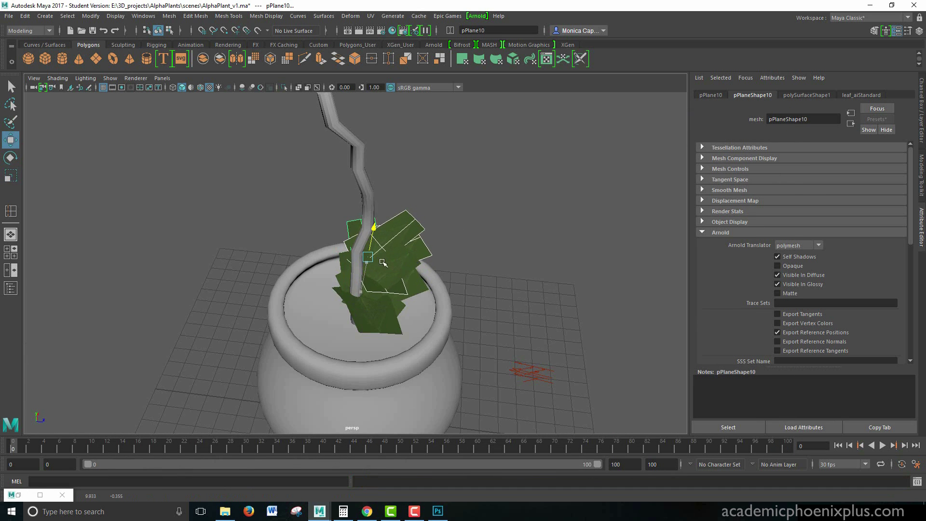
Step: Duplicate the five-leaf cluster, rotate the copy to the other side of the branch, reposition it and scale it up
{"action": "key", "text": "e"}
{"action": "left_click_drag", "start_coordinate": [390, 274], "coordinate": [393, 299]}
{"action": "key", "text": "w"}
{"action": "left_click_drag", "start_coordinate": [387, 259], "coordinate": [355, 260]}
{"action": "key", "text": "r"}
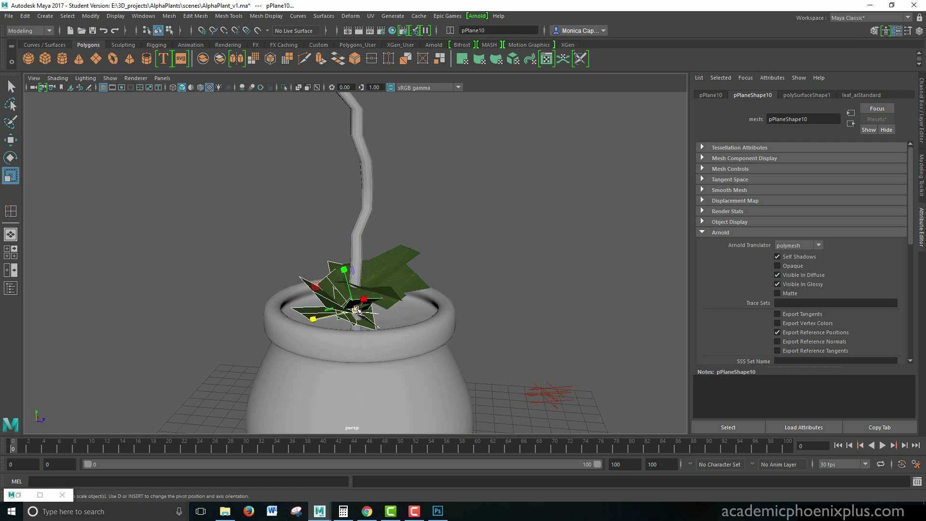
{"action": "left_click_drag", "start_coordinate": [356, 309], "coordinate": [371, 312]}
Step: Duplicate the five copied leaves, raise the new cluster up the branch, and vary its rotation and scale
{"action": "key", "text": "ctrl+d"}
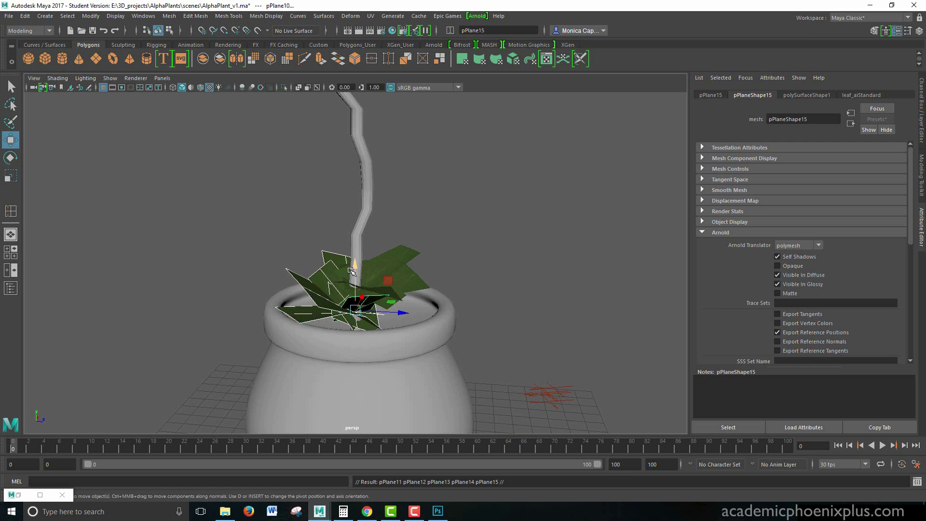
{"action": "key", "text": "w"}
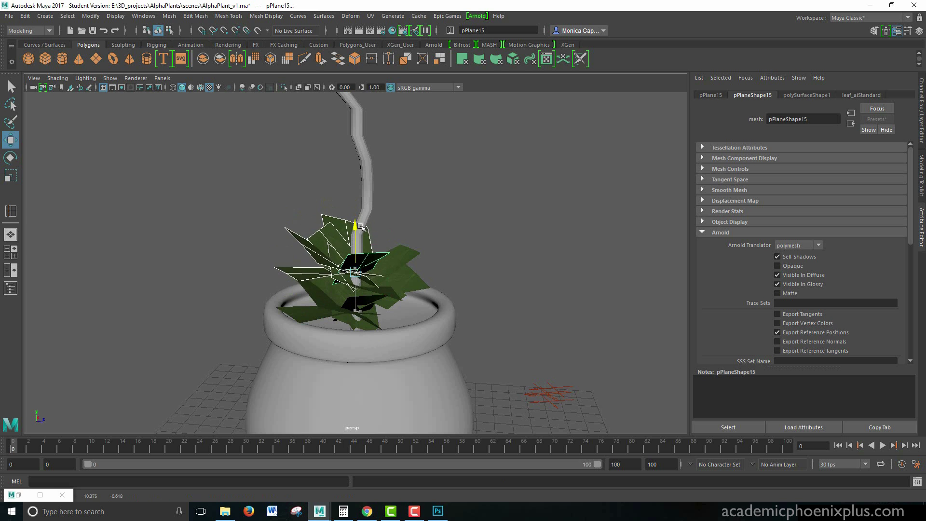
{"action": "key", "text": "e"}
{"action": "key", "text": "r"}
{"action": "left_click", "coordinate": [425, 239]}
{"action": "mouse_move", "coordinate": [419, 253]}
{"action": "left_mouse_down", "text": "alt"}
{"action": "mouse_move", "coordinate": [415, 235]}
{"action": "mouse_move", "coordinate": [411, 252]}
{"action": "left_mouse_up", "text": "alt"}
Step: Select all leaf planes without the branch and pot, duplicate them and move the copies higher up the branch
{"action": "left_click_drag", "start_coordinate": [238, 168], "coordinate": [429, 319]}
{"action": "left_click", "coordinate": [355, 163], "text": "shift"}
{"action": "left_click", "coordinate": [365, 344], "text": "shift"}
{"action": "right_click_drag", "start_coordinate": [497, 274], "coordinate": [425, 230], "text": "alt"}
{"action": "middle_click_drag", "start_coordinate": [424, 230], "coordinate": [430, 272], "text": "alt"}
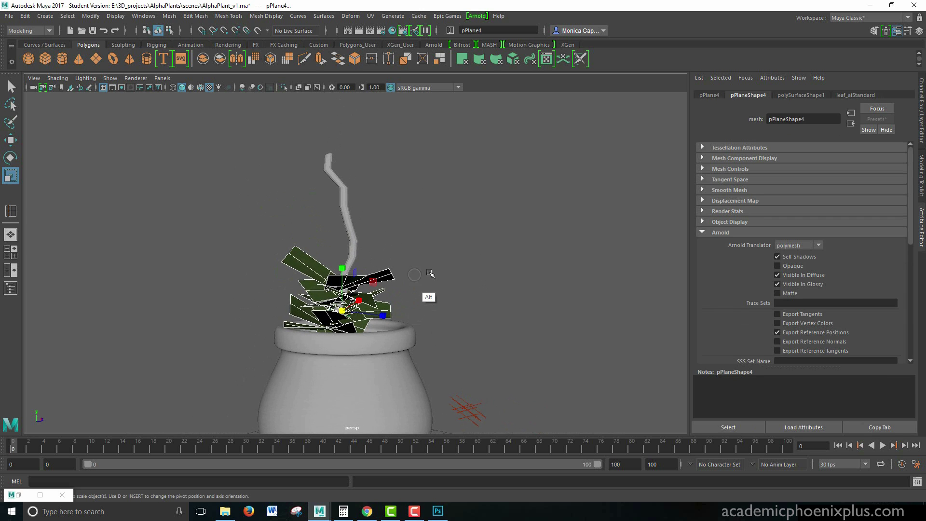
{"action": "key", "text": "ctrl+d"}
{"action": "key", "text": "w"}
{"action": "left_click_drag", "start_coordinate": [343, 261], "coordinate": [354, 208]}
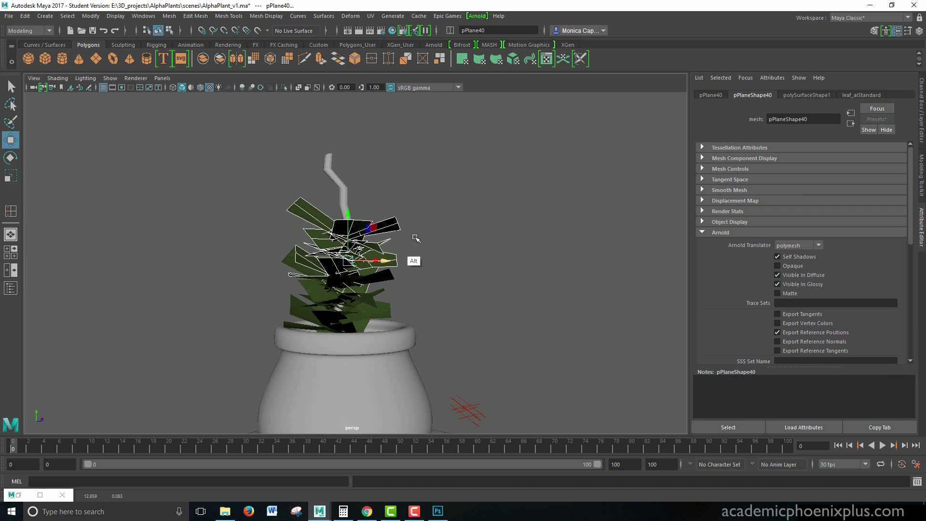
Step: Rotate and rescale the copied leaves around the branch and continue the foliage up to the branch's top
{"action": "left_click_drag", "start_coordinate": [414, 258], "coordinate": [384, 262], "text": "alt"}
{"action": "key", "text": "r"}
{"action": "key", "text": "e"}
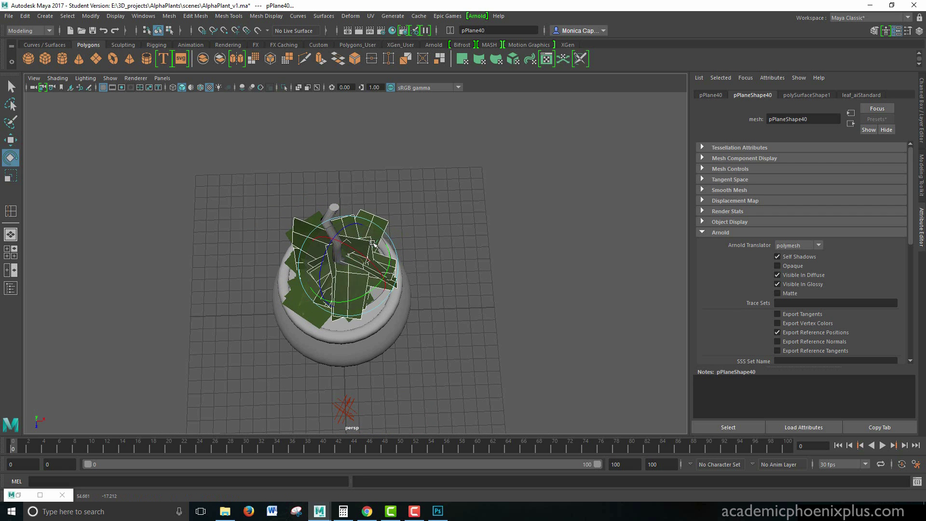
{"action": "left_click_drag", "start_coordinate": [339, 261], "coordinate": [473, 201]}
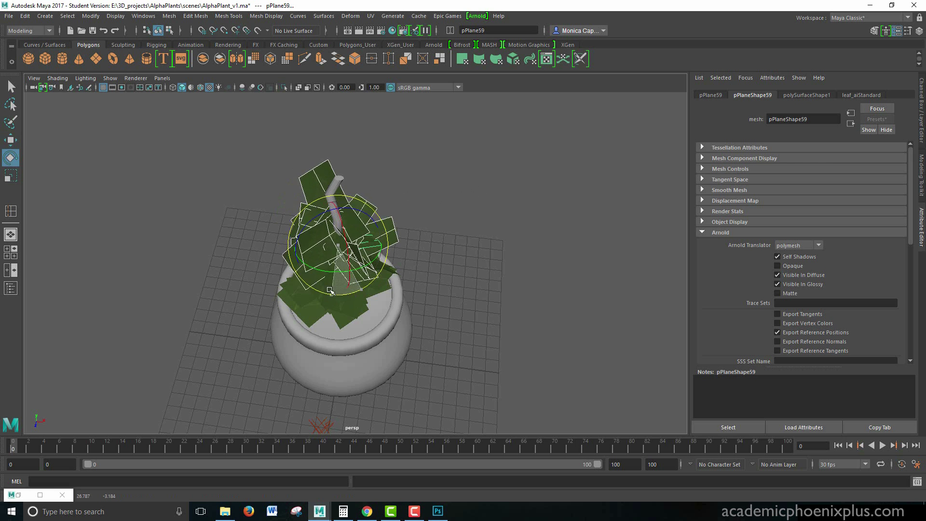
{"action": "key", "text": "r"}
{"action": "left_click", "coordinate": [467, 246]}
{"action": "key", "text": "w"}
{"action": "left_click_drag", "start_coordinate": [467, 246], "coordinate": [269, 239], "text": "alt"}
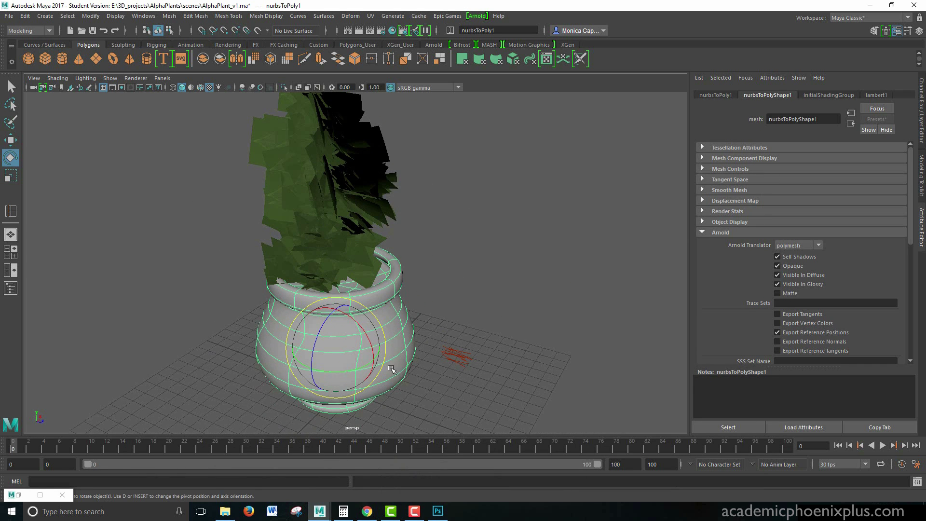
Step: Assign a new aiStandard material to the pot and load TexturesCom_Terracotta_1024_albedo.tif as its colour texture
{"action": "left_click_drag", "start_coordinate": [529, 290], "coordinate": [420, 314], "text": "alt"}
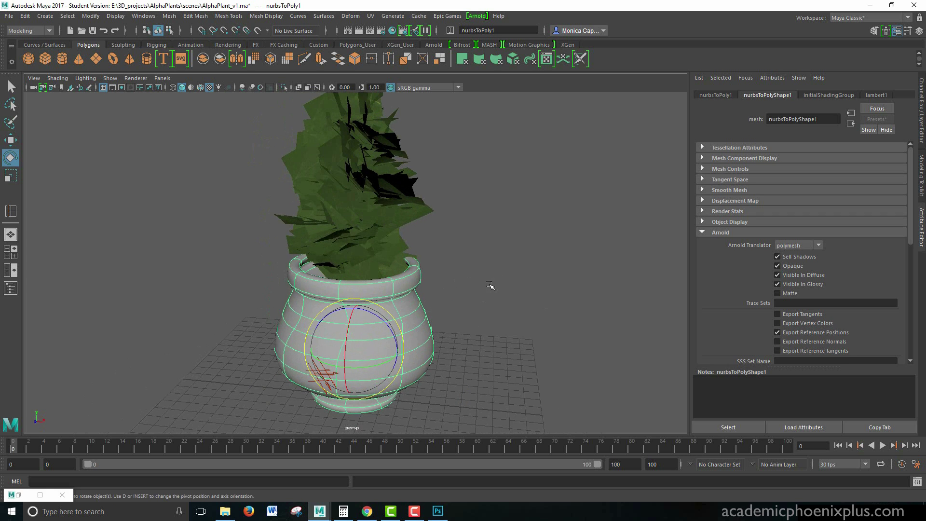
{"action": "right_click_drag", "start_coordinate": [415, 272], "coordinate": [428, 474]}
{"action": "left_click", "coordinate": [361, 168]}
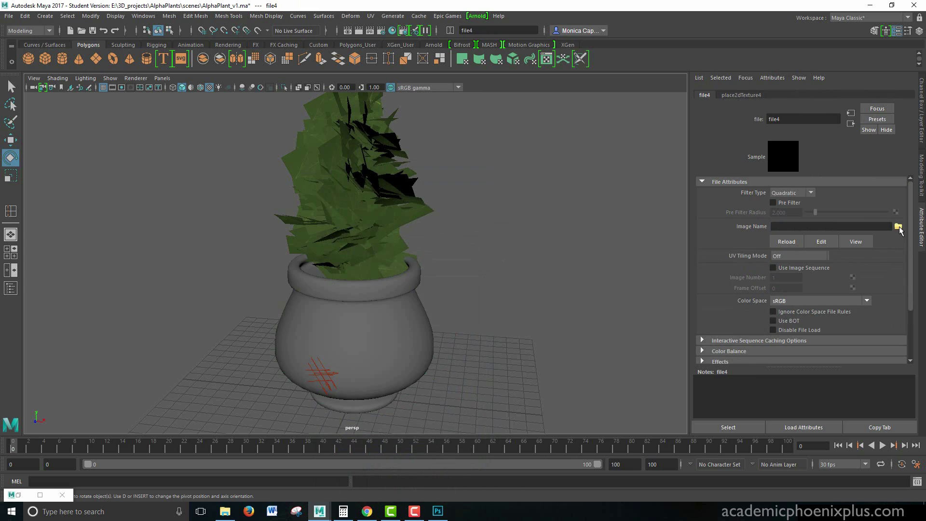
{"action": "left_click", "coordinate": [898, 226]}
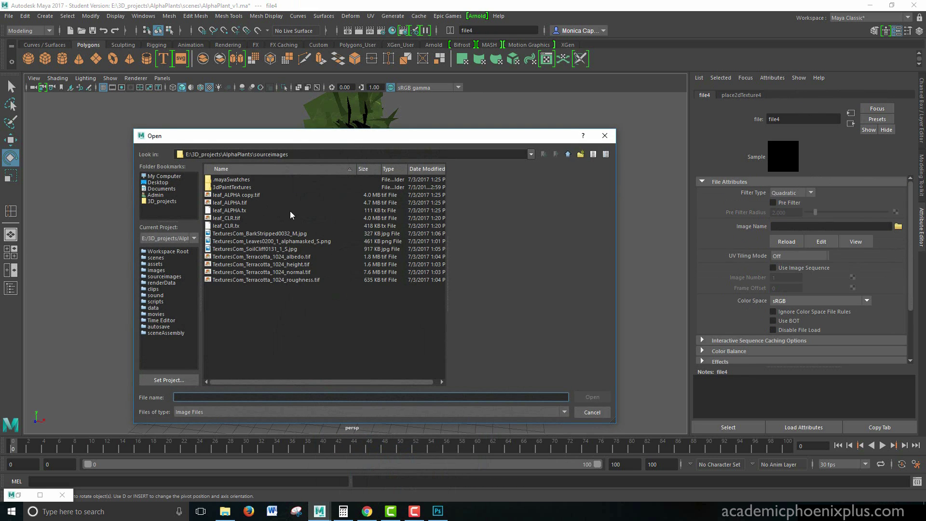
{"action": "left_click", "coordinate": [261, 257]}
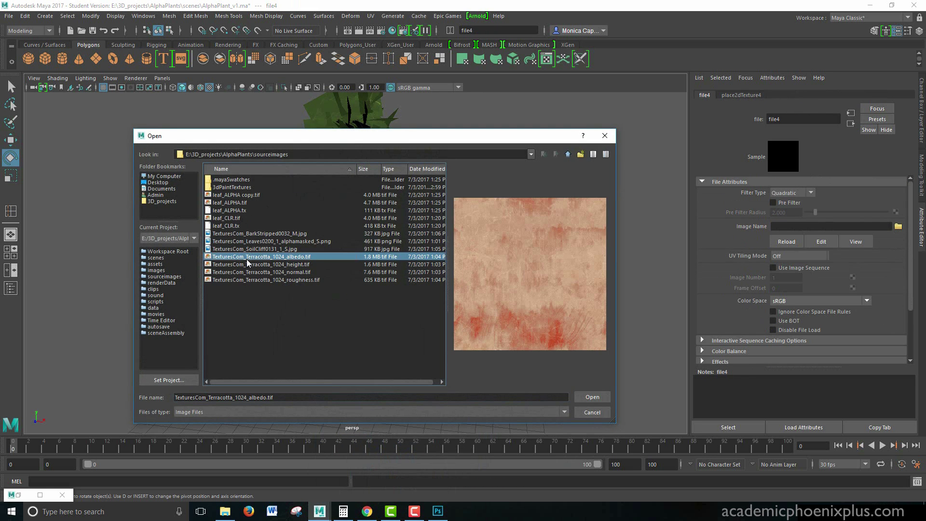
{"action": "left_click", "coordinate": [589, 396]}
{"action": "left_click_drag", "start_coordinate": [577, 372], "coordinate": [531, 323], "text": "alt"}
Step: Apply a cylindrical UV projection to the pot
{"action": "left_click", "coordinate": [357, 345]}
{"action": "left_click_drag", "start_coordinate": [523, 212], "coordinate": [520, 226], "text": "alt"}
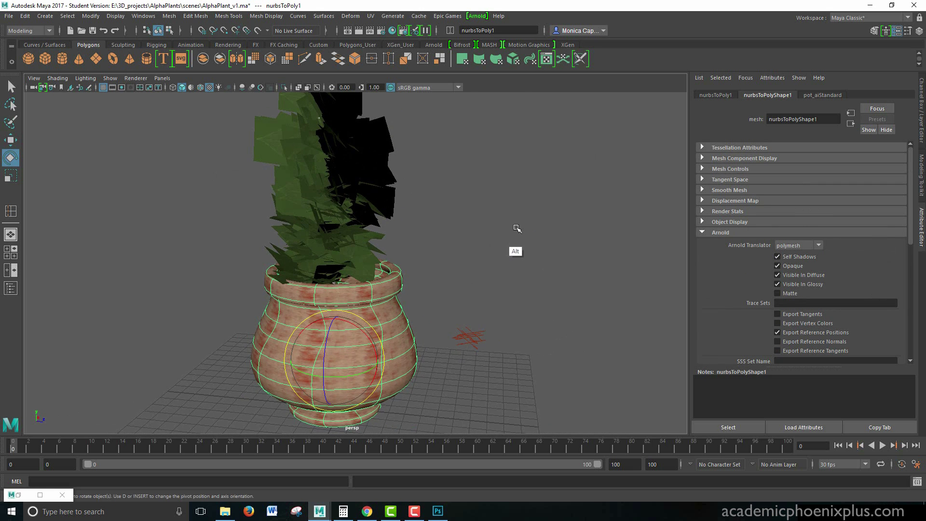
{"action": "middle_click_drag", "start_coordinate": [519, 226], "coordinate": [540, 155], "text": "alt"}
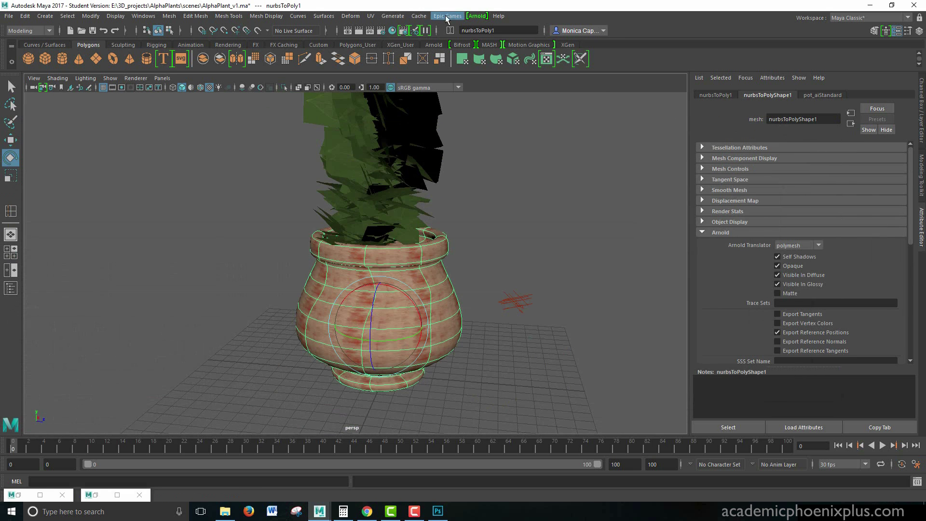
{"action": "left_click", "coordinate": [370, 16]}
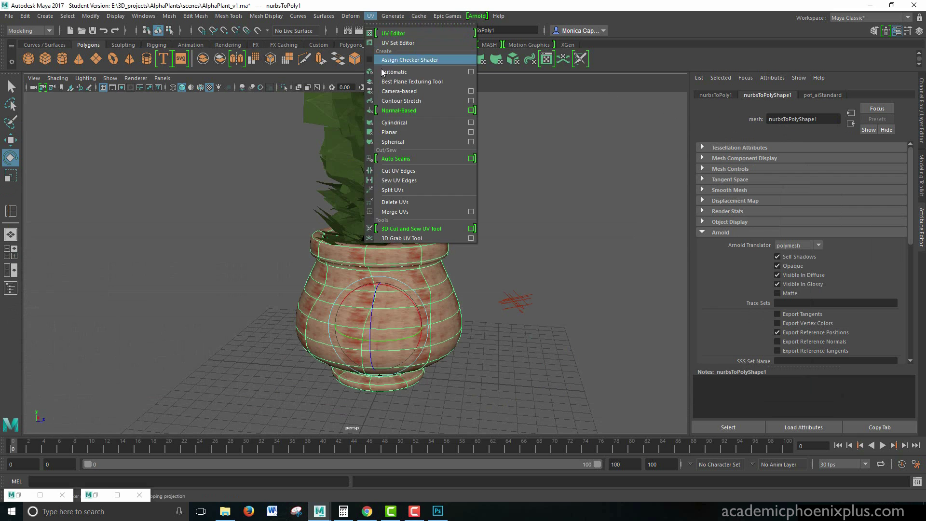
{"action": "left_click", "coordinate": [445, 123]}
Step: Adjust the cylindrical projection on the pot and check the terracotta texture in the Arnold render
{"action": "left_click_drag", "start_coordinate": [486, 210], "coordinate": [560, 217], "text": "alt"}
{"action": "left_click", "coordinate": [406, 306]}
{"action": "left_click_drag", "start_coordinate": [358, 302], "coordinate": [130, 288]}
{"action": "right_click_drag", "start_coordinate": [403, 234], "coordinate": [450, 220]}
{"action": "left_click", "coordinate": [544, 222]}
{"action": "left_click_drag", "start_coordinate": [544, 221], "coordinate": [483, 236], "text": "alt"}
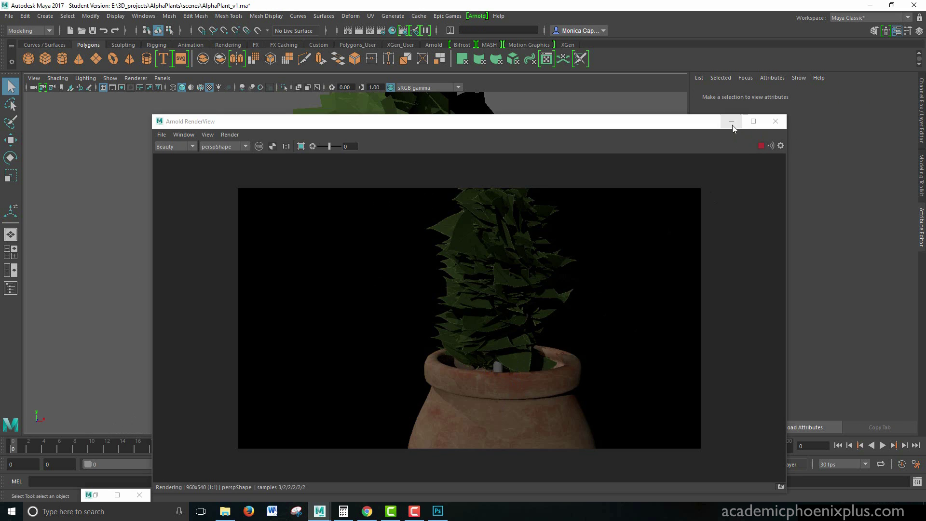
{"action": "left_click", "coordinate": [732, 125]}
Step: Isolate the pot in the viewport and view it from above
{"action": "left_click", "coordinate": [391, 369]}
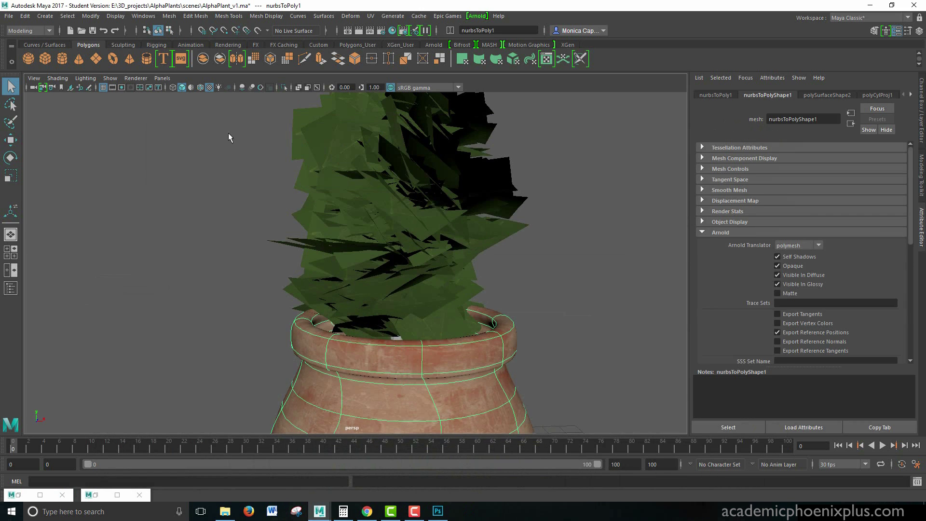
{"action": "left_click", "coordinate": [282, 88]}
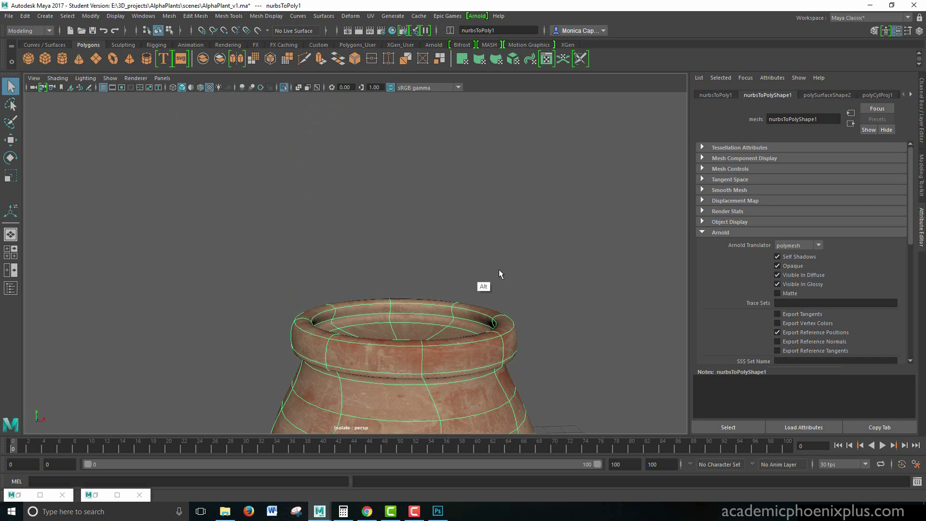
{"action": "left_click_drag", "start_coordinate": [498, 269], "coordinate": [415, 274], "text": "alt"}
{"action": "right_click_drag", "start_coordinate": [399, 271], "coordinate": [420, 271]}
Step: Select all the soil faces inside the pot's rim and apply a planar UV projection from the Y axis
{"action": "left_click", "coordinate": [438, 290]}
{"action": "double_click", "coordinate": [396, 271], "text": "shift"}
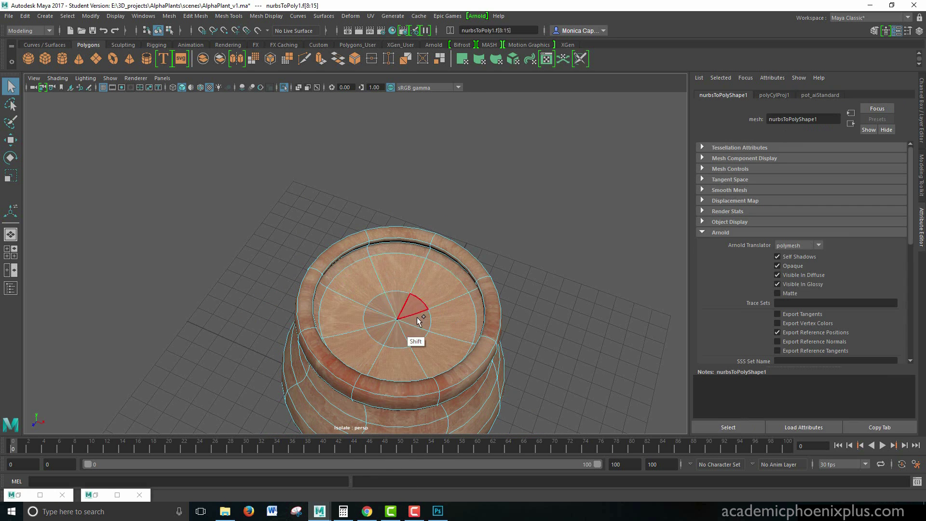
{"action": "left_click", "coordinate": [414, 307], "text": "shift"}
{"action": "double_click", "coordinate": [392, 299], "text": "shift"}
{"action": "left_click", "coordinate": [465, 277], "text": "shift"}
{"action": "double_click", "coordinate": [415, 248], "text": "shift"}
{"action": "left_click", "coordinate": [370, 16]}
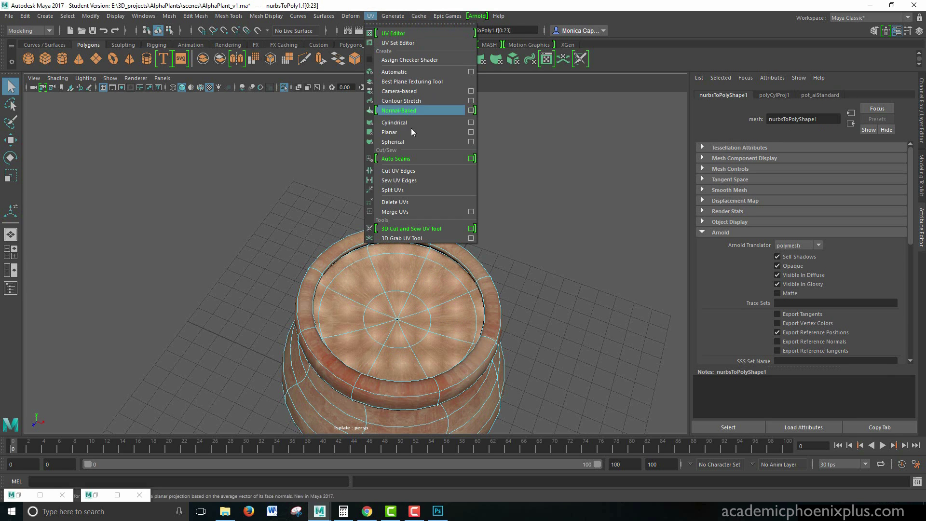
{"action": "left_click", "coordinate": [471, 133]}
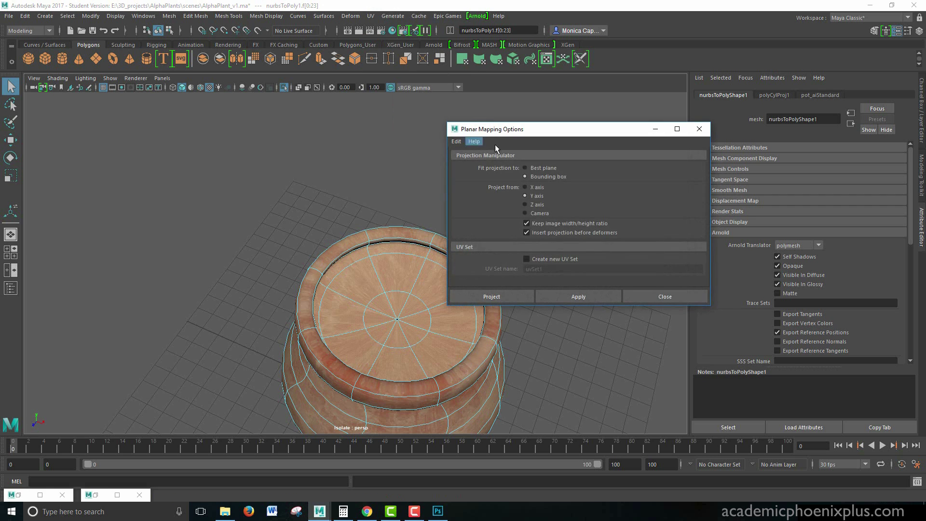
{"action": "left_click", "coordinate": [574, 295]}
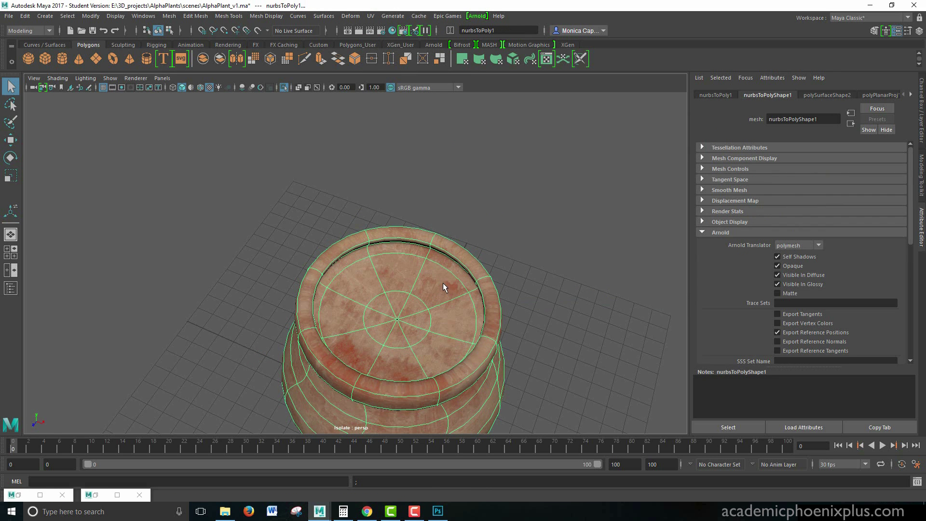
Step: Assign a new aiStandard material to the soil faces and name it dirt_aiStandard
{"action": "right_click_drag", "start_coordinate": [442, 283], "coordinate": [461, 480]}
{"action": "key", "text": "ctrl+z"}
{"action": "key", "text": "ctrl+z"}
{"action": "left_click", "coordinate": [359, 168]}
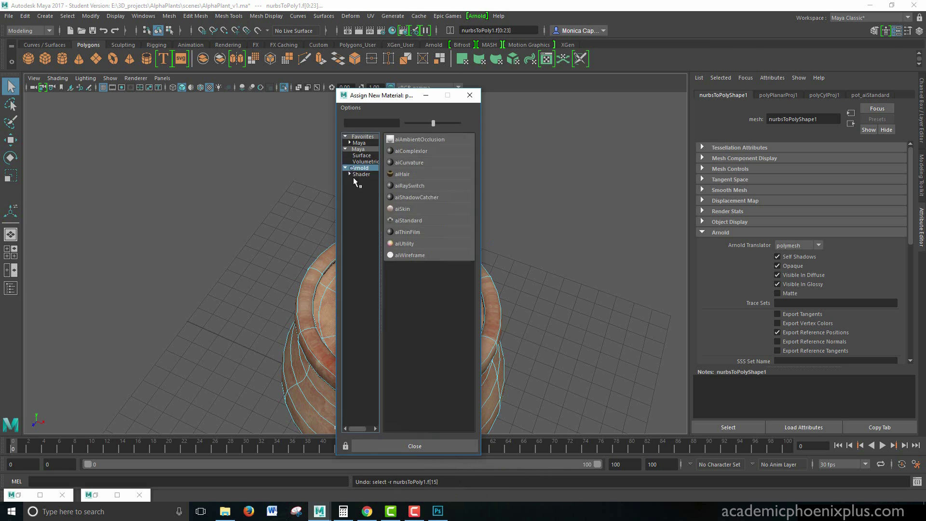
{"action": "left_click", "coordinate": [422, 218]}
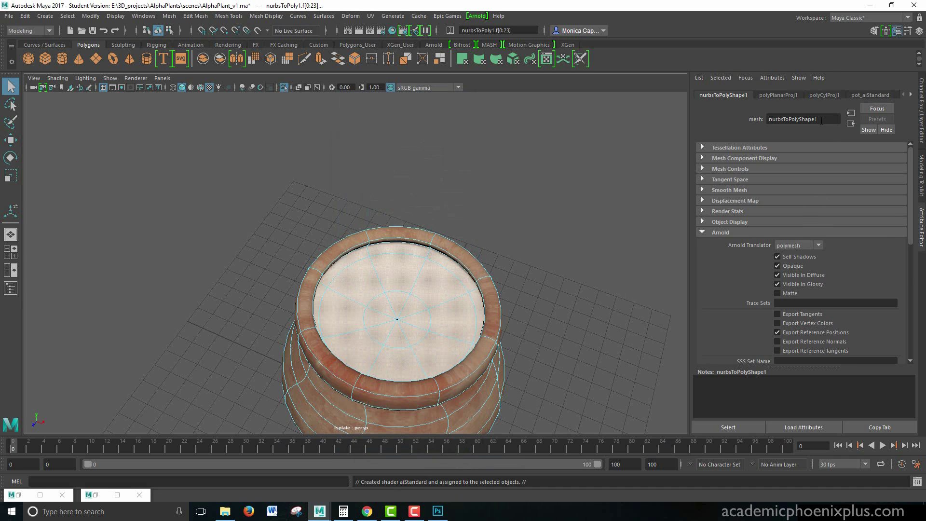
{"action": "left_click", "coordinate": [805, 118]}
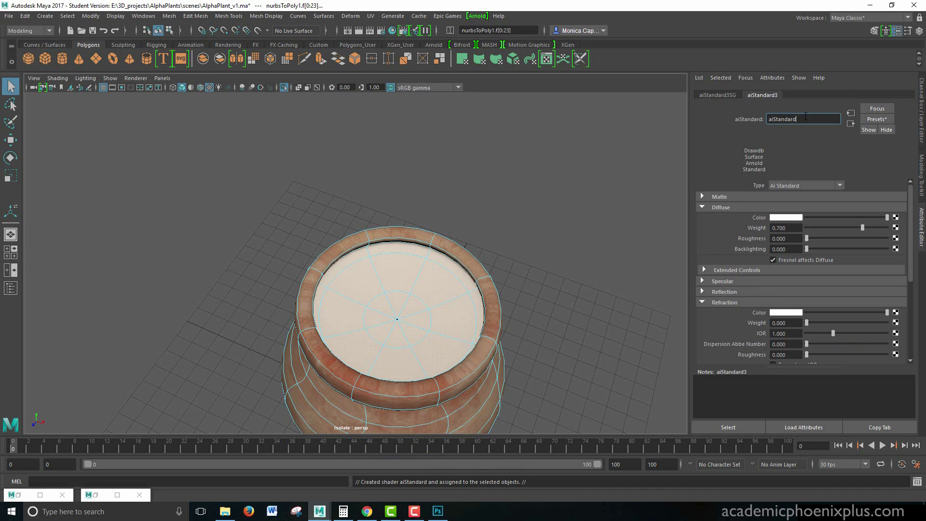
{"action": "type", "text": "dirt_"}
{"action": "key", "text": "Return"}
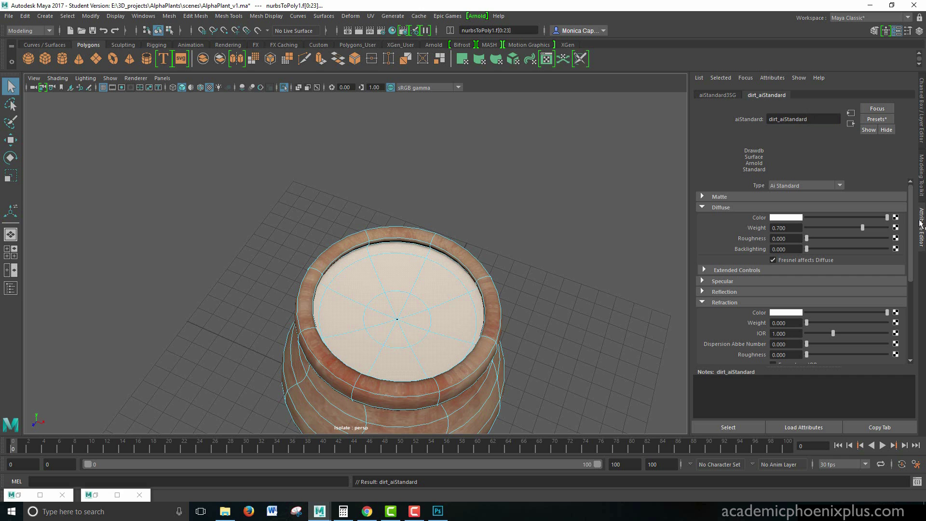
Step: Load TexturesCom_SoilCliff0131_1_S.jpg as the file texture for the dirt material's diffuse colour
{"action": "left_click", "coordinate": [895, 218]}
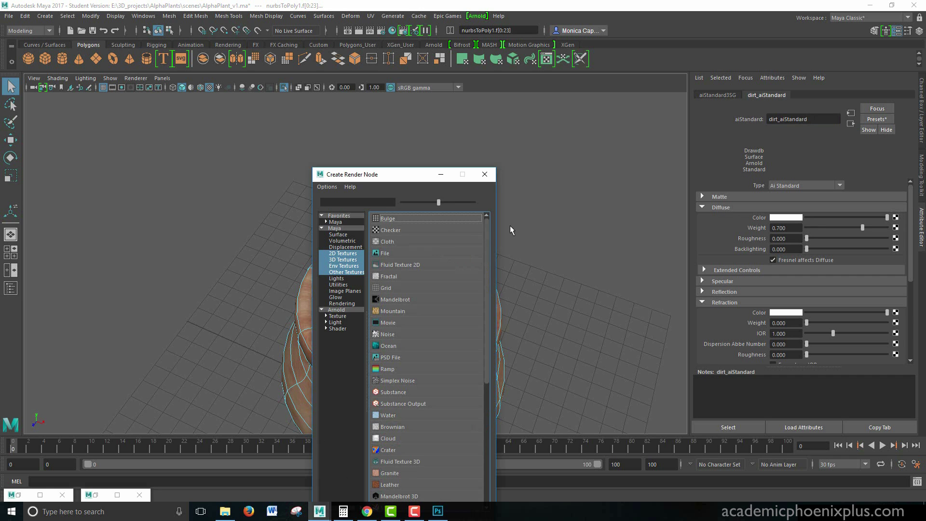
{"action": "left_click", "coordinate": [392, 252]}
{"action": "left_click", "coordinate": [897, 227]}
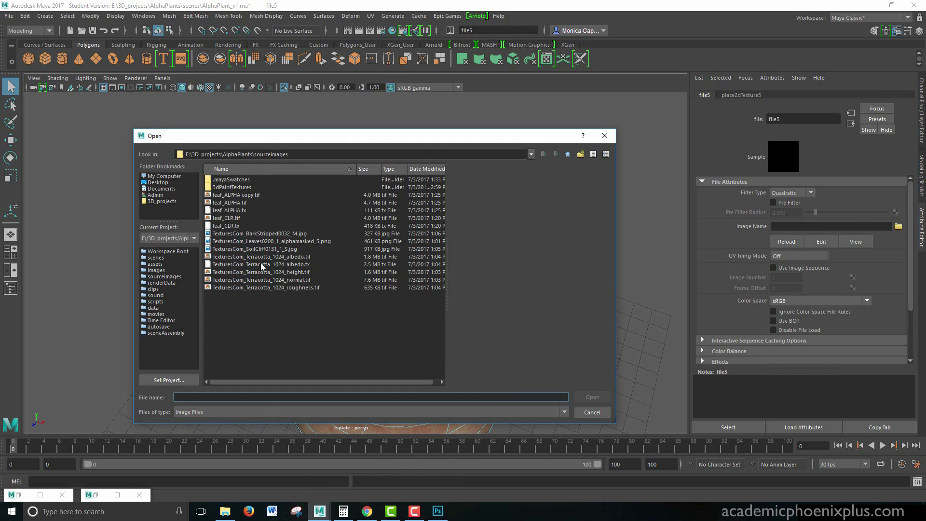
{"action": "left_click", "coordinate": [270, 234]}
{"action": "left_click", "coordinate": [272, 241]}
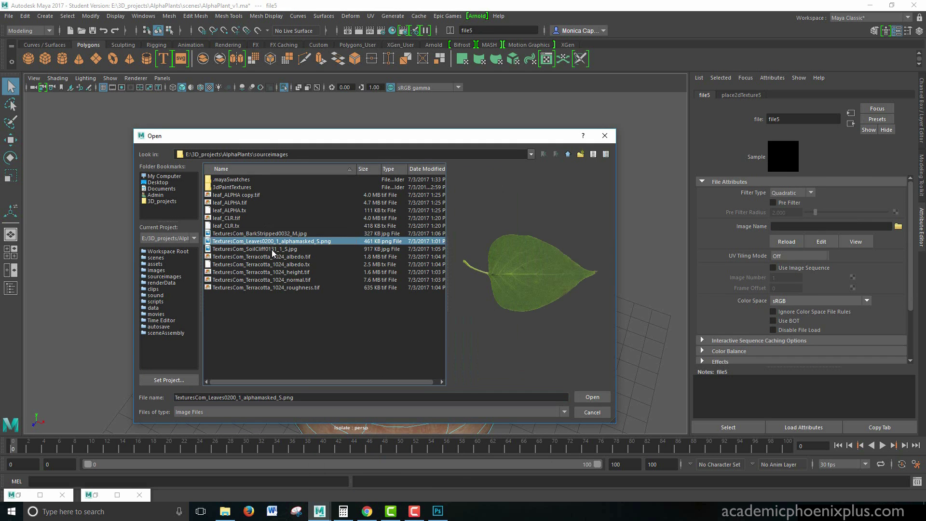
{"action": "left_click", "coordinate": [273, 249]}
{"action": "left_click", "coordinate": [593, 397]}
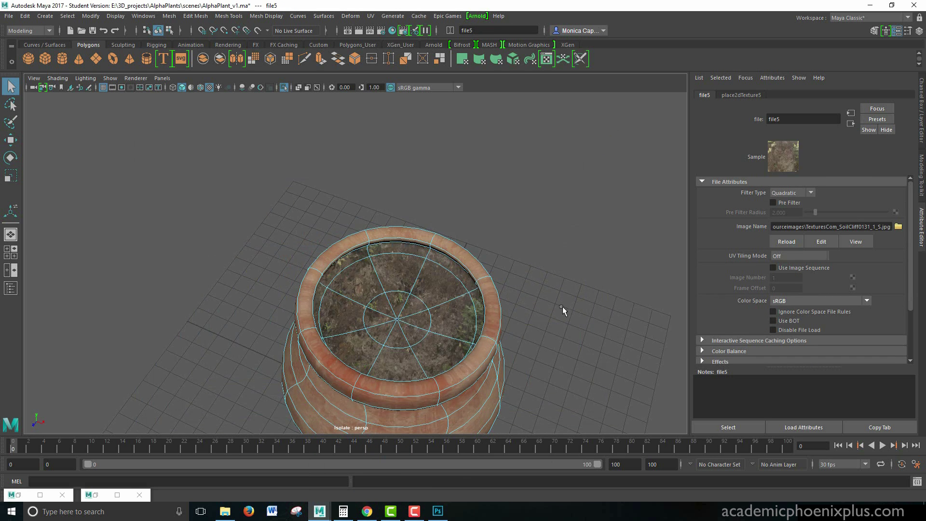
Step: Inspect the textured soil, turn off the pot's isolation and view the whole plant
{"action": "left_click", "coordinate": [562, 309]}
{"action": "mouse_move", "coordinate": [563, 270]}
{"action": "left_mouse_down", "text": "alt"}
{"action": "mouse_move", "coordinate": [538, 319]}
{"action": "mouse_move", "coordinate": [554, 267]}
{"action": "mouse_move", "coordinate": [571, 258]}
{"action": "mouse_move", "coordinate": [562, 263]}
{"action": "left_mouse_up", "text": "alt"}
{"action": "left_click_drag", "start_coordinate": [556, 338], "coordinate": [545, 322], "text": "alt"}
{"action": "left_click", "coordinate": [440, 312]}
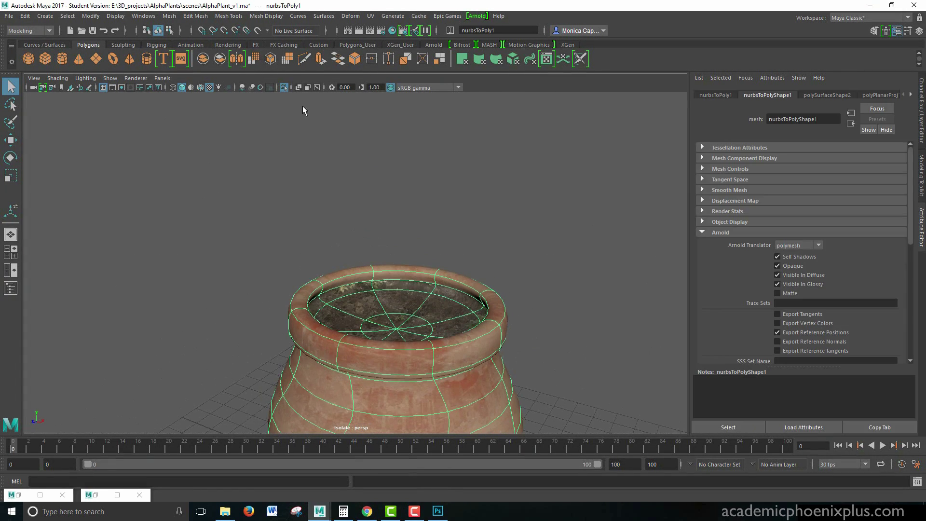
{"action": "left_click", "coordinate": [284, 88]}
{"action": "right_click_drag", "start_coordinate": [585, 292], "coordinate": [441, 224], "text": "alt"}
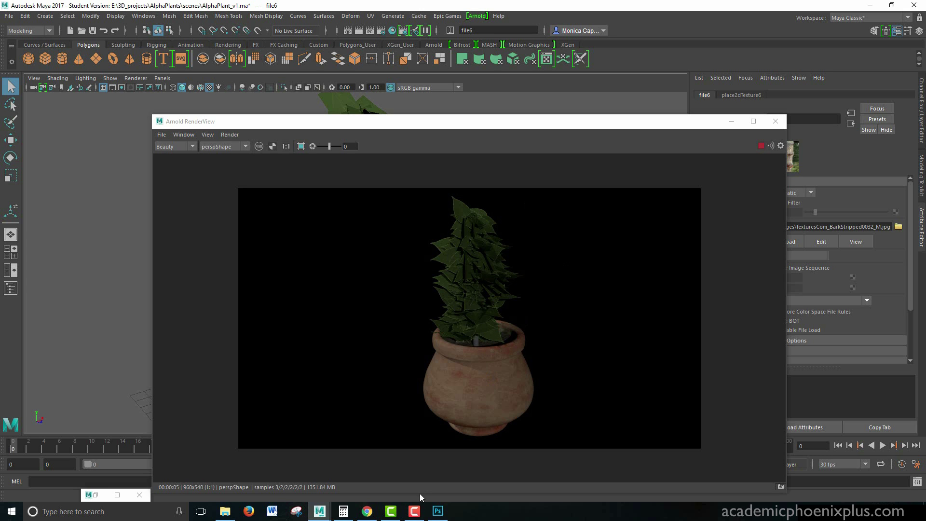
Step: Switch to Photoshop and open leaf_CLR.psd from the AlphaPlants project's images folder
{"action": "left_click", "coordinate": [438, 510]}
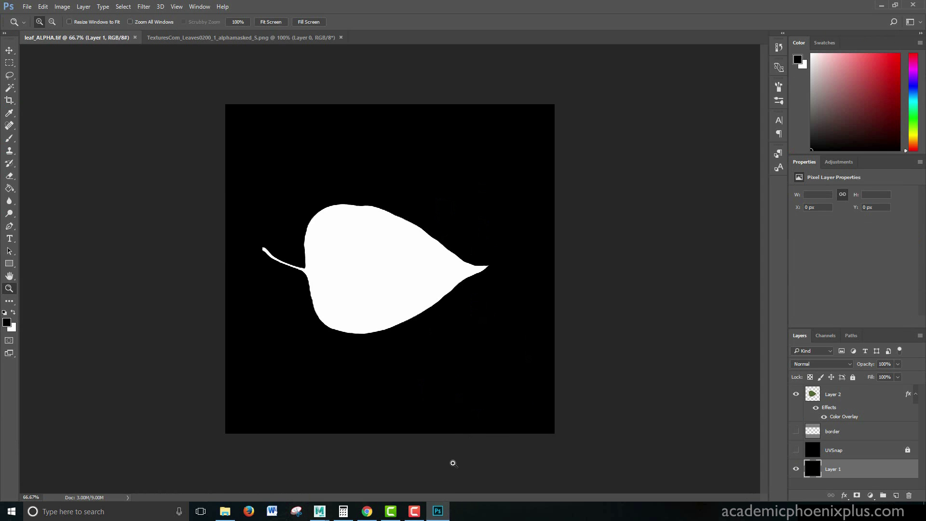
{"action": "left_click", "coordinate": [174, 37]}
{"action": "left_click", "coordinate": [28, 7]}
{"action": "left_click", "coordinate": [37, 26]}
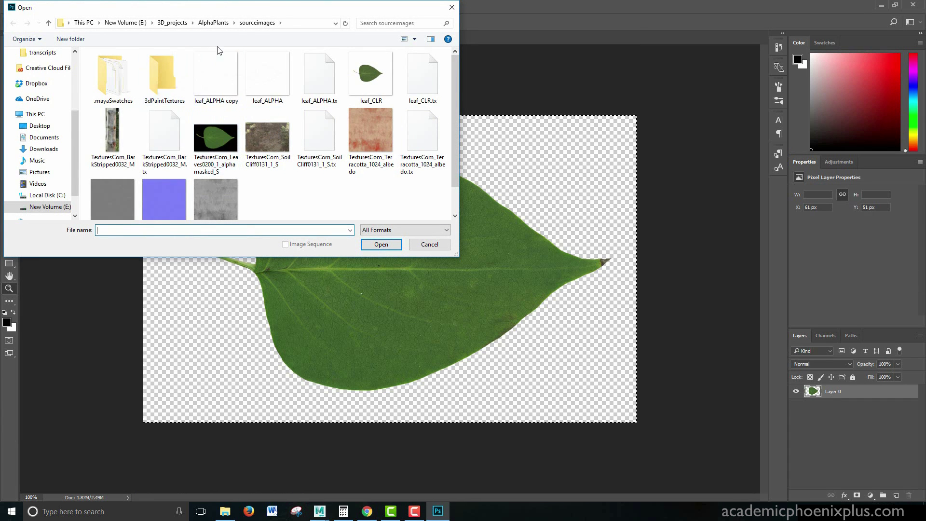
{"action": "left_click", "coordinate": [213, 23]}
{"action": "double_click", "coordinate": [127, 118]}
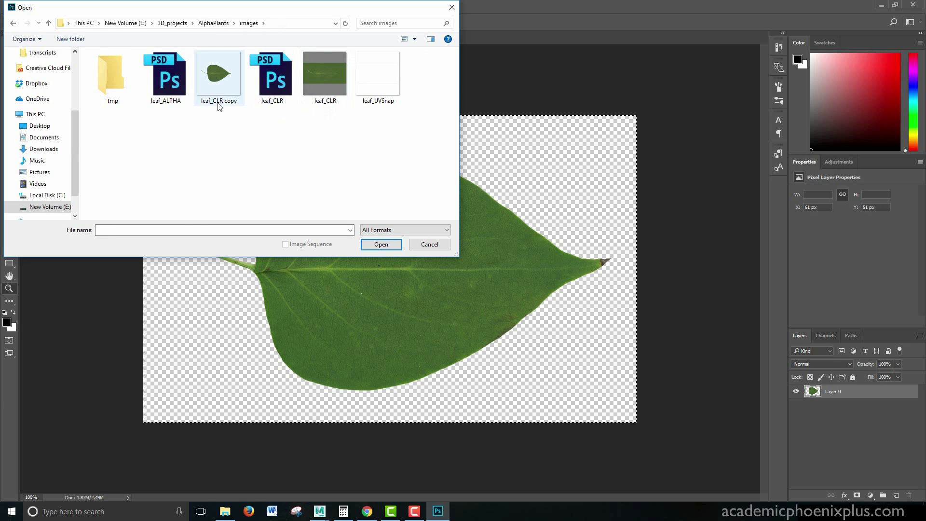
{"action": "double_click", "coordinate": [271, 78]}
Step: Load the leaf outline on Layer 2 as a selection and contract it by 1 pixel
{"action": "key", "text": "ctrl+plus"}
{"action": "key", "text": "ctrl+plus"}
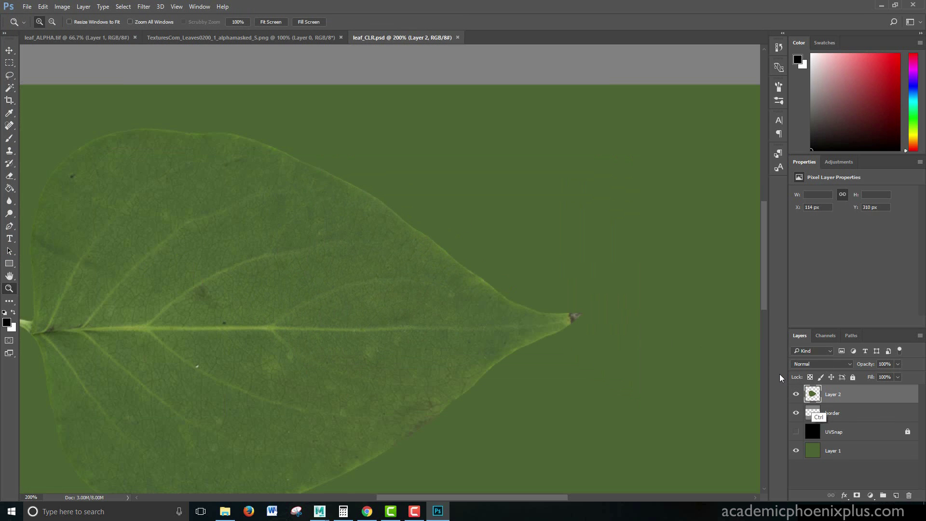
{"action": "left_click", "coordinate": [812, 393], "text": "ctrl"}
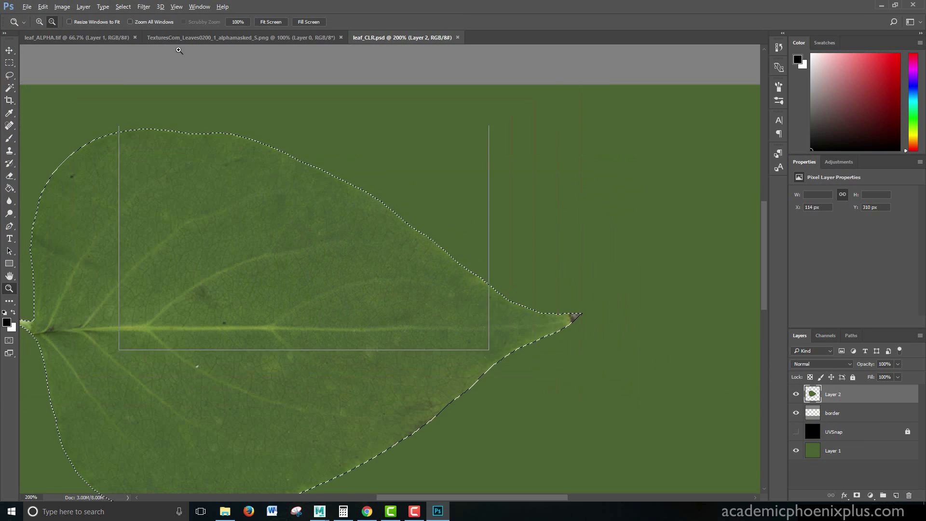
{"action": "left_click", "coordinate": [305, 238], "text": "alt"}
{"action": "left_click", "coordinate": [123, 7]}
{"action": "mouse_move", "coordinate": [192, 131]}
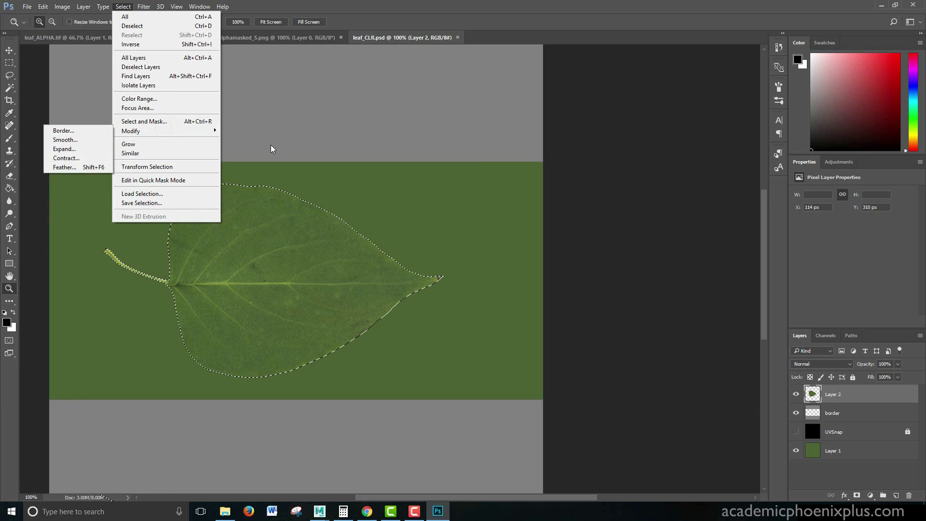
{"action": "left_click", "coordinate": [65, 158]}
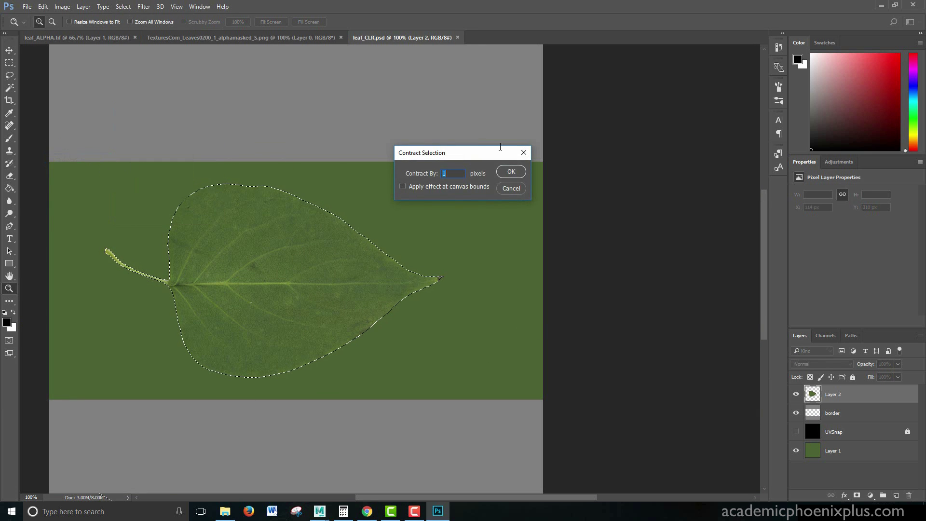
{"action": "key", "text": "Return"}
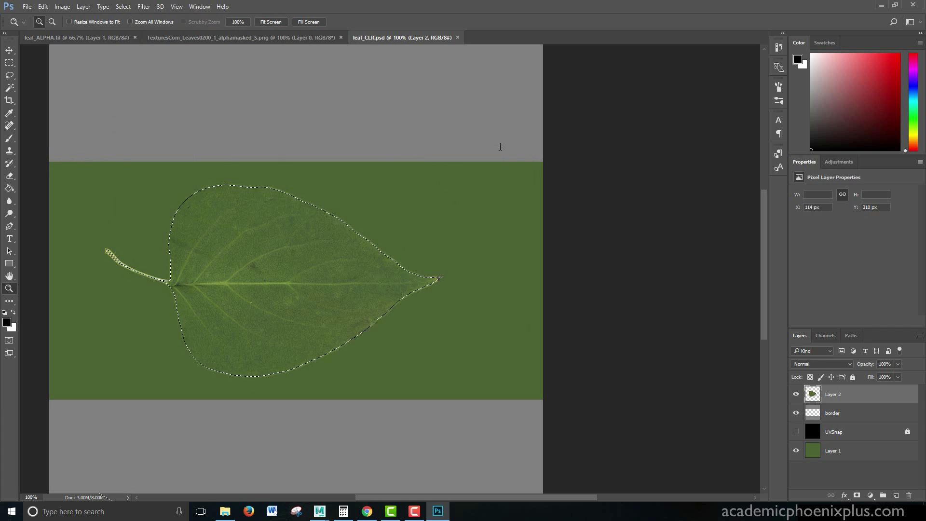
Step: Invert the selection, delete the leaf's outer edge pixels and deselect
{"action": "key", "text": "ctrl+shift+i"}
{"action": "key", "text": "Delete"}
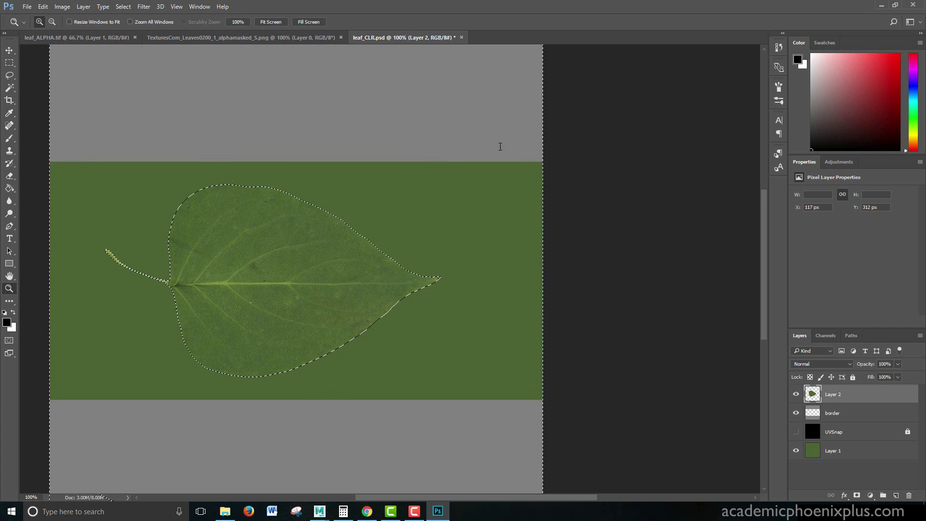
{"action": "key", "text": "ctrl+d"}
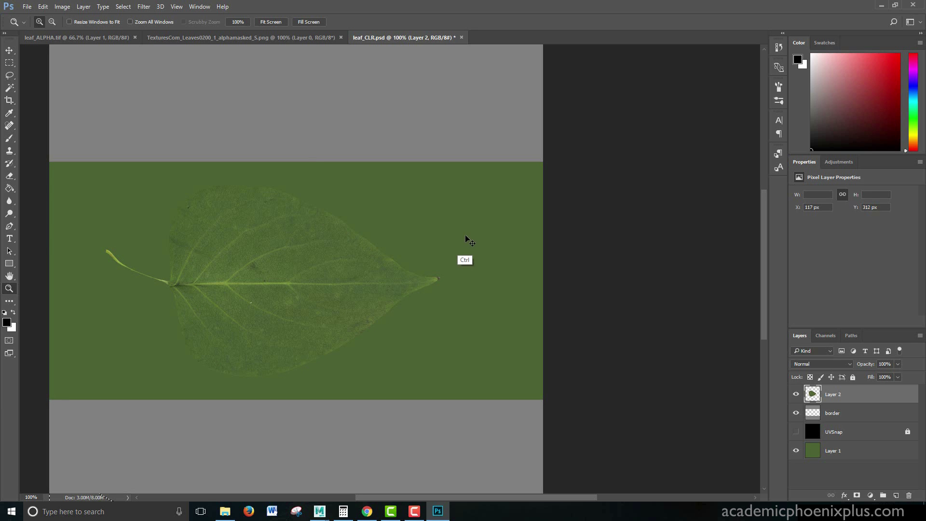
Step: Try to save a TIFF copy without layers over leaf_CLR.tif in the sourceimages folder
{"action": "key", "text": "ctrl+shift+s"}
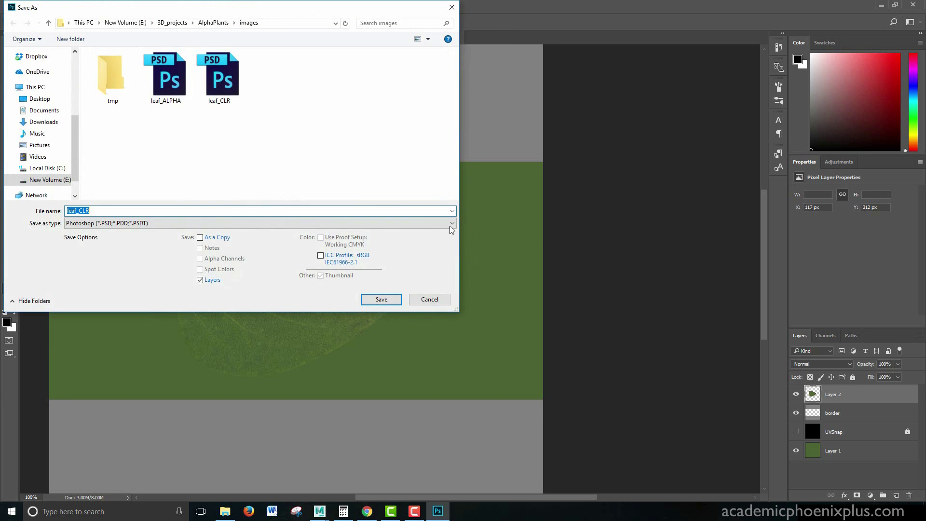
{"action": "left_click", "coordinate": [216, 22]}
{"action": "double_click", "coordinate": [153, 186]}
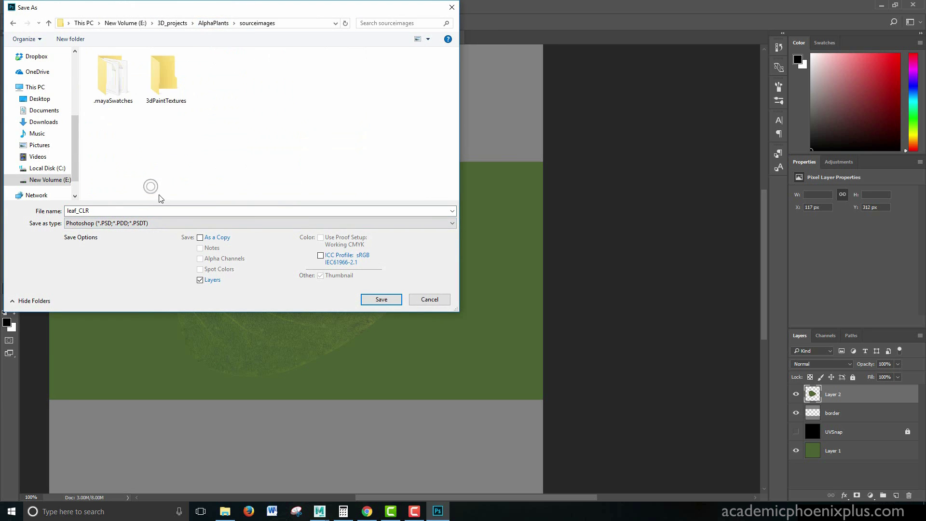
{"action": "left_click", "coordinate": [141, 223]}
{"action": "left_click", "coordinate": [96, 387]}
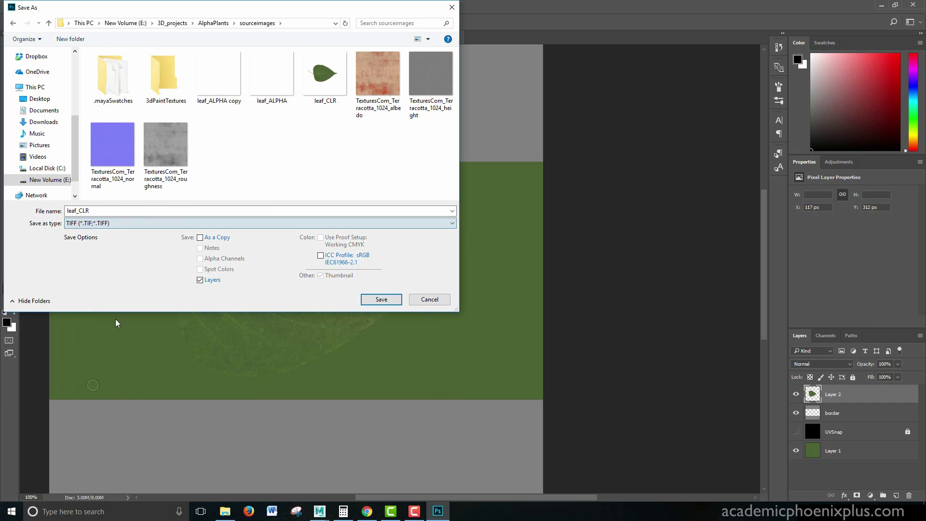
{"action": "left_click", "coordinate": [325, 77]}
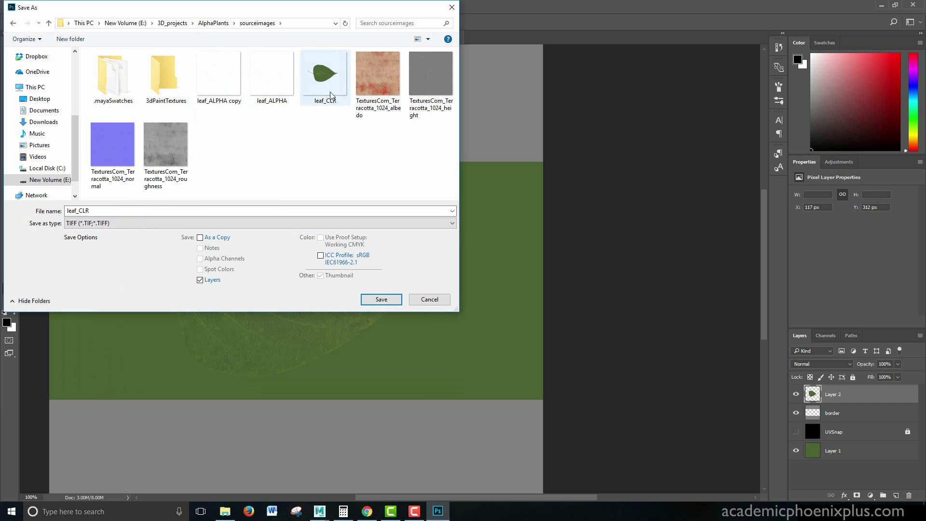
{"action": "left_click", "coordinate": [212, 280]}
{"action": "left_click", "coordinate": [379, 299]}
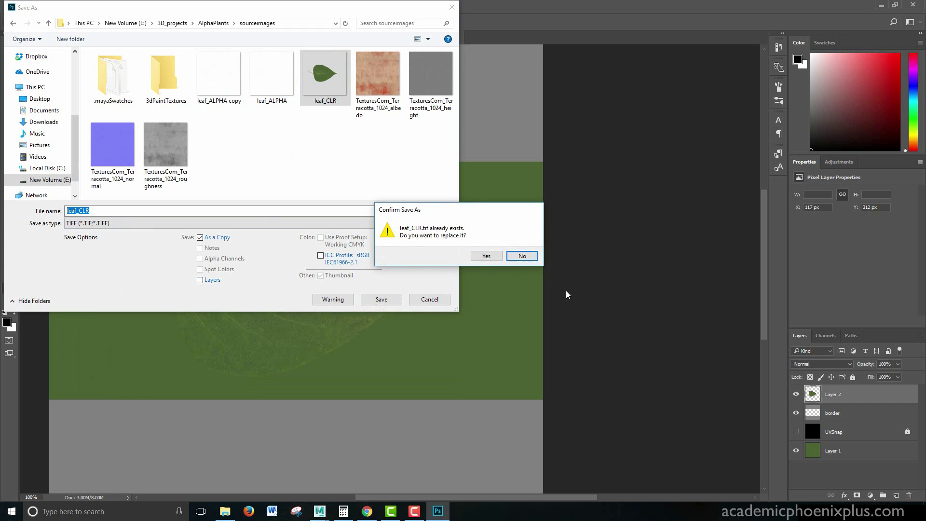
{"action": "left_click", "coordinate": [486, 256]}
{"action": "left_click", "coordinate": [583, 140]}
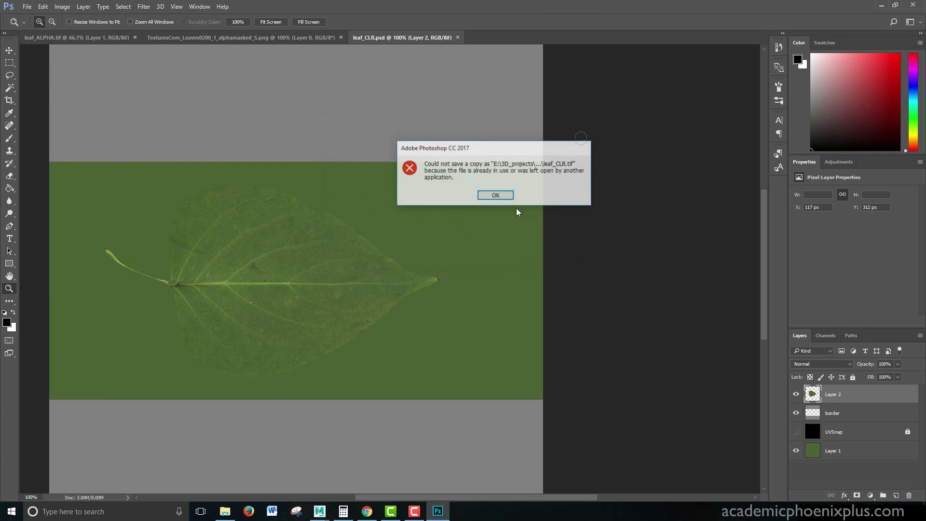
{"action": "left_click", "coordinate": [495, 195]}
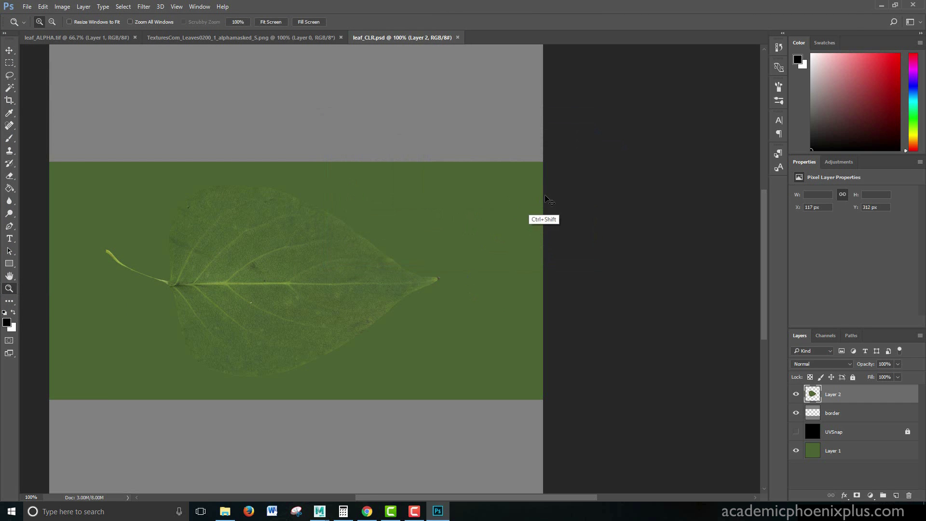
Step: Save the leaf texture as a TIFF named leaf_CLR2 in the sourceimages folder, discarding layers and saving a copy
{"action": "key", "text": "ctrl+shift+s"}
{"action": "left_click", "coordinate": [213, 23]}
{"action": "double_click", "coordinate": [155, 183]}
{"action": "left_click", "coordinate": [116, 210]}
{"action": "left_click", "coordinate": [107, 223]}
{"action": "left_click", "coordinate": [94, 384]}
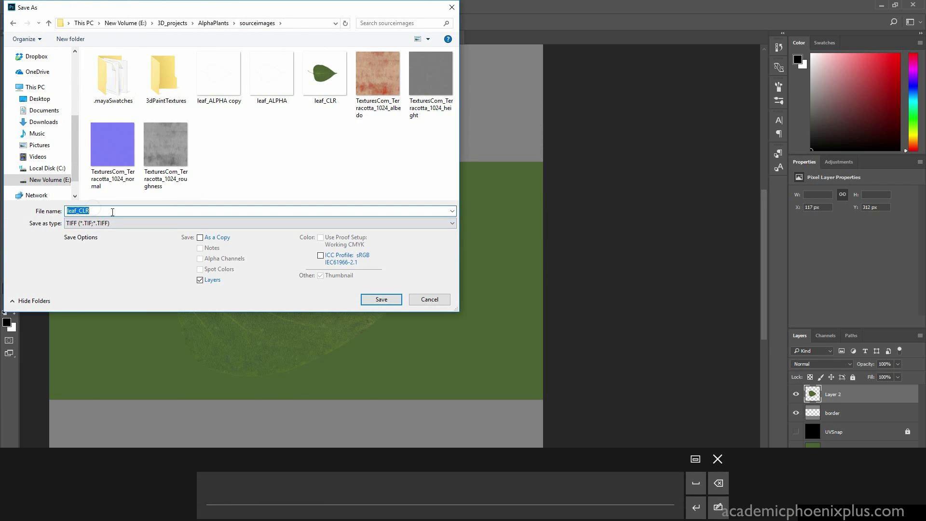
{"action": "type", "text": "2"}
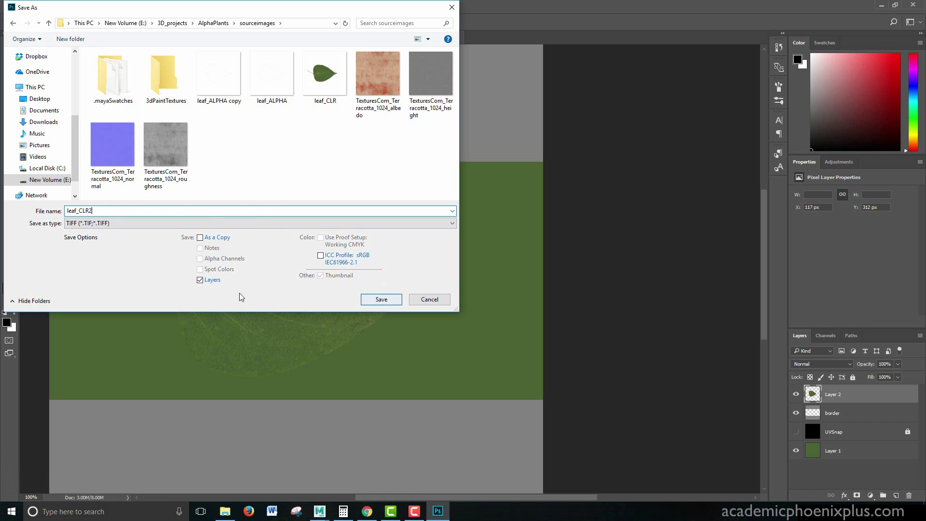
{"action": "left_click", "coordinate": [389, 300]}
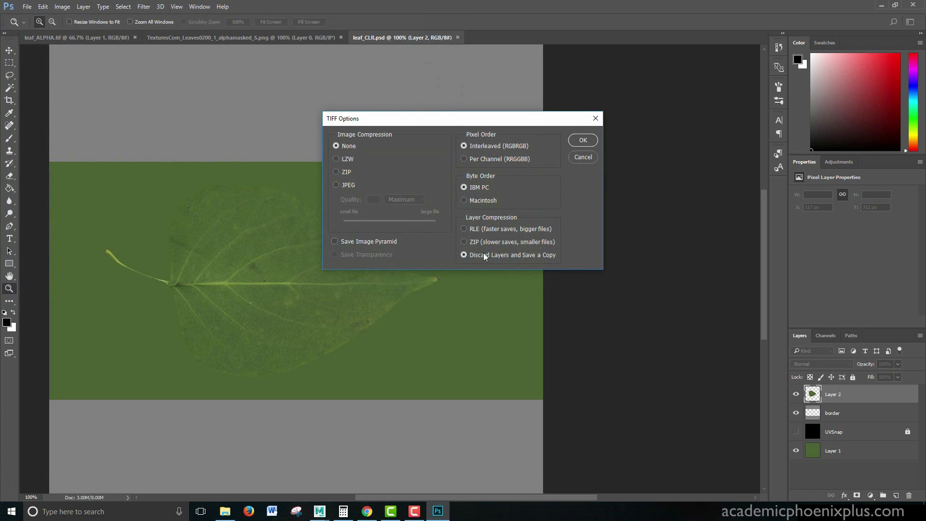
{"action": "left_click", "coordinate": [581, 140]}
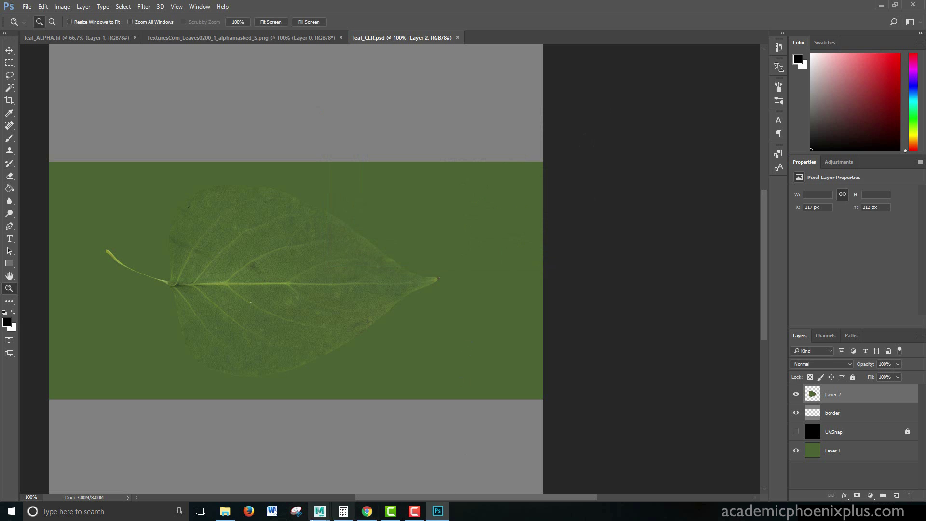
Step: Switch to Maya and replace the leaf material's colour texture with leaf_CLR2.tif
{"action": "left_click", "coordinate": [397, 444]}
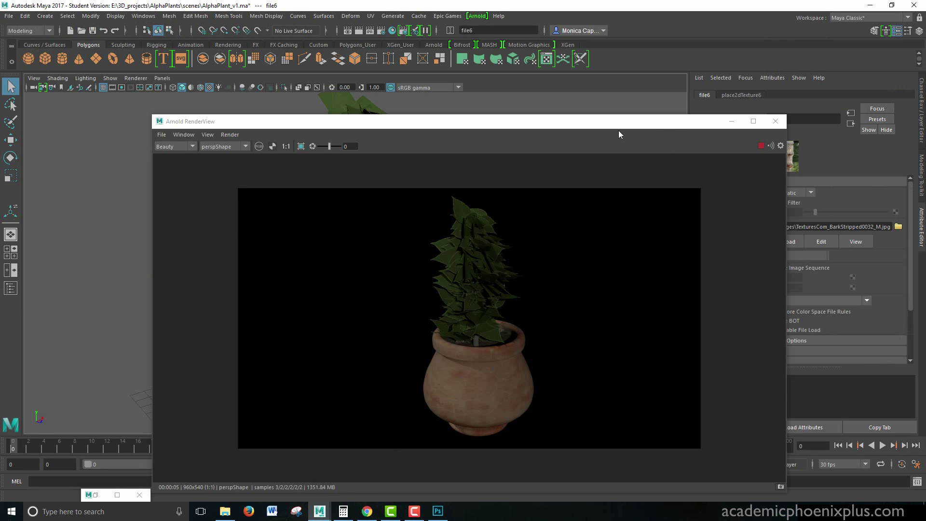
{"action": "left_click", "coordinate": [354, 100]}
{"action": "left_click", "coordinate": [865, 95]}
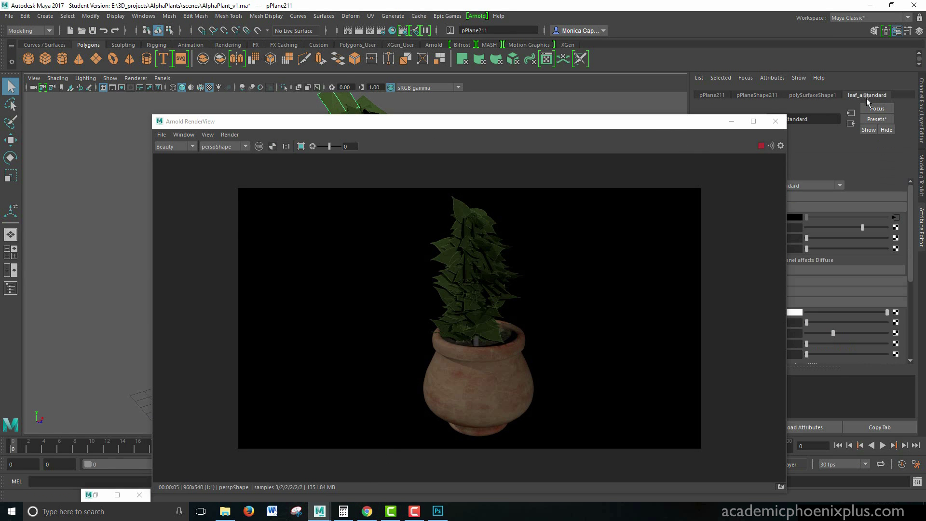
{"action": "left_click", "coordinate": [724, 124]}
{"action": "left_click", "coordinate": [895, 218]}
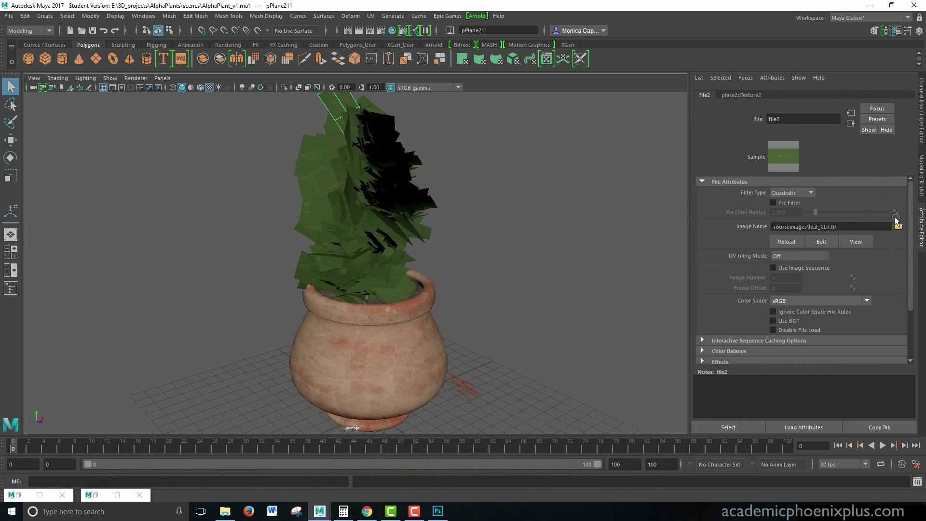
{"action": "left_click", "coordinate": [898, 226]}
{"action": "double_click", "coordinate": [237, 235]}
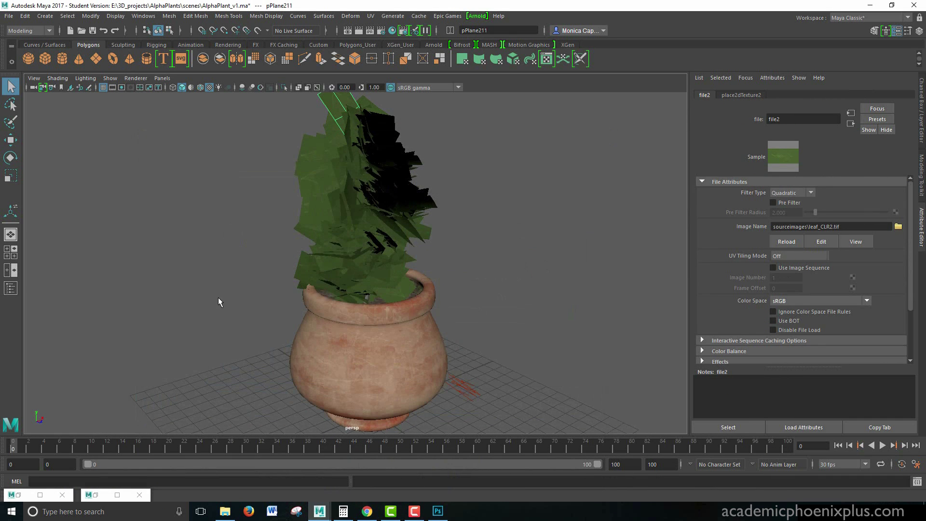
Step: Bring back the Arnold render, move its window aside and examine the whole potted plant
{"action": "left_click", "coordinate": [18, 497]}
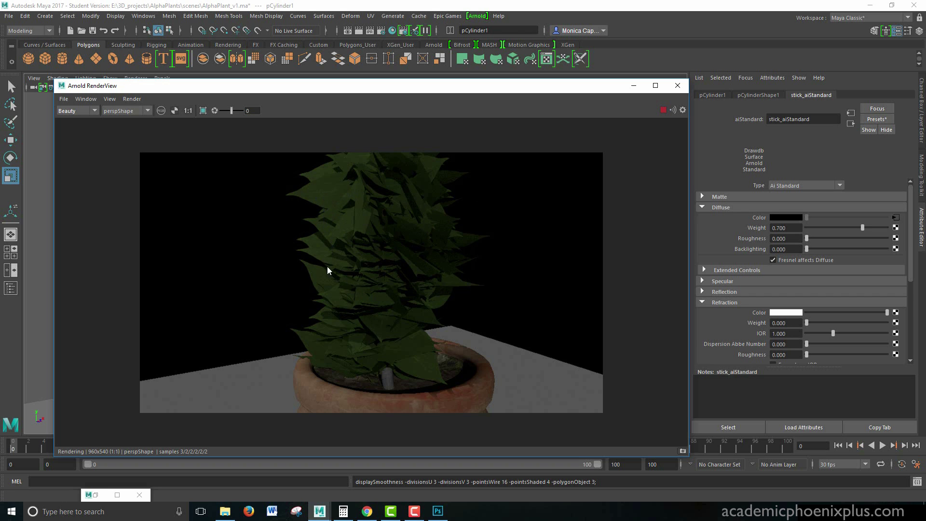
{"action": "left_click_drag", "start_coordinate": [524, 86], "coordinate": [781, 88]}
{"action": "right_click_drag", "start_coordinate": [293, 268], "coordinate": [205, 289], "text": "alt"}
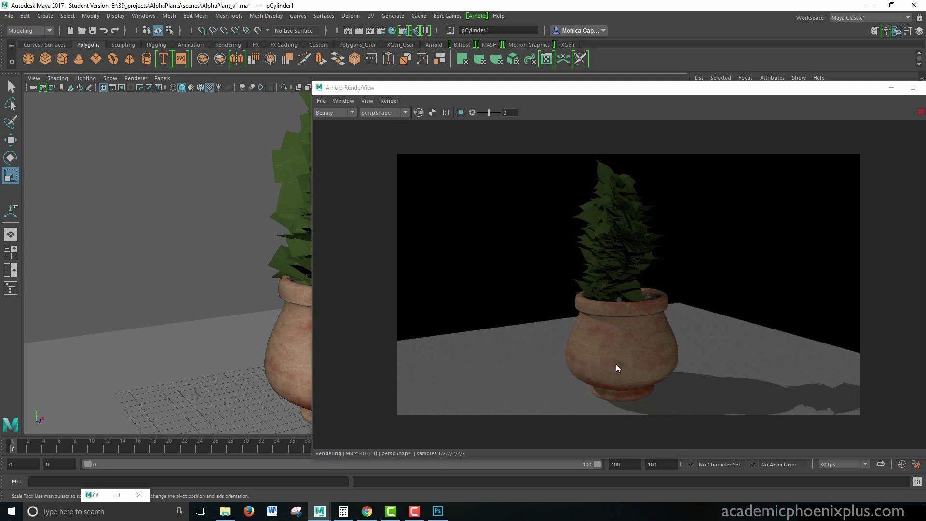